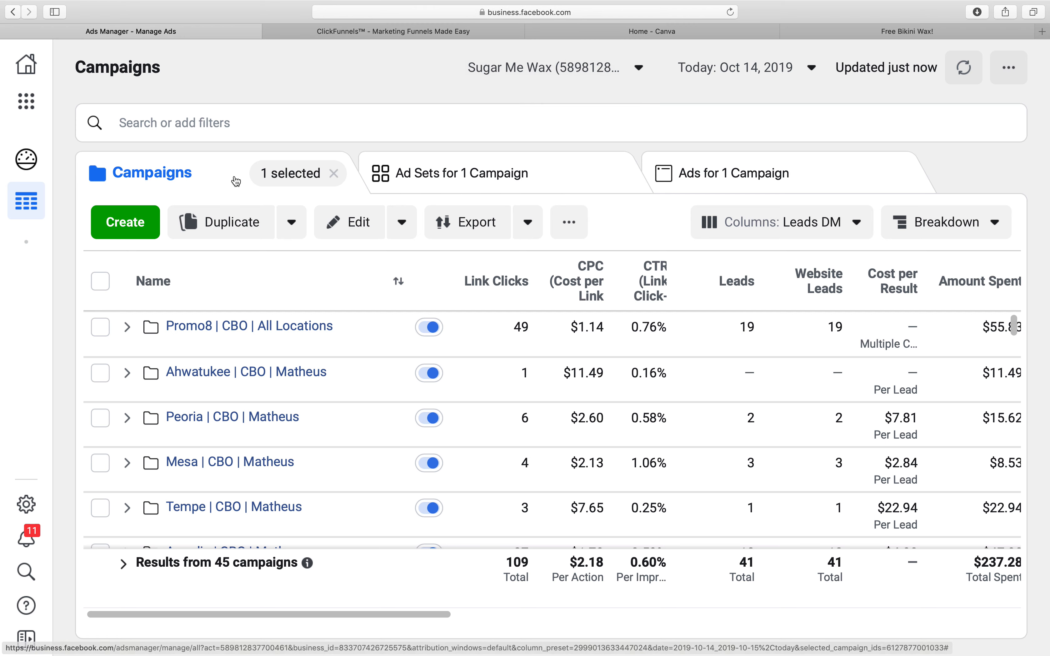
# - Examine the campaign results in Ads Manager, comparing cost per link click and CTR for the Peoria and Mesa campaigns
pyautogui.scroll(-1, 499, 445)
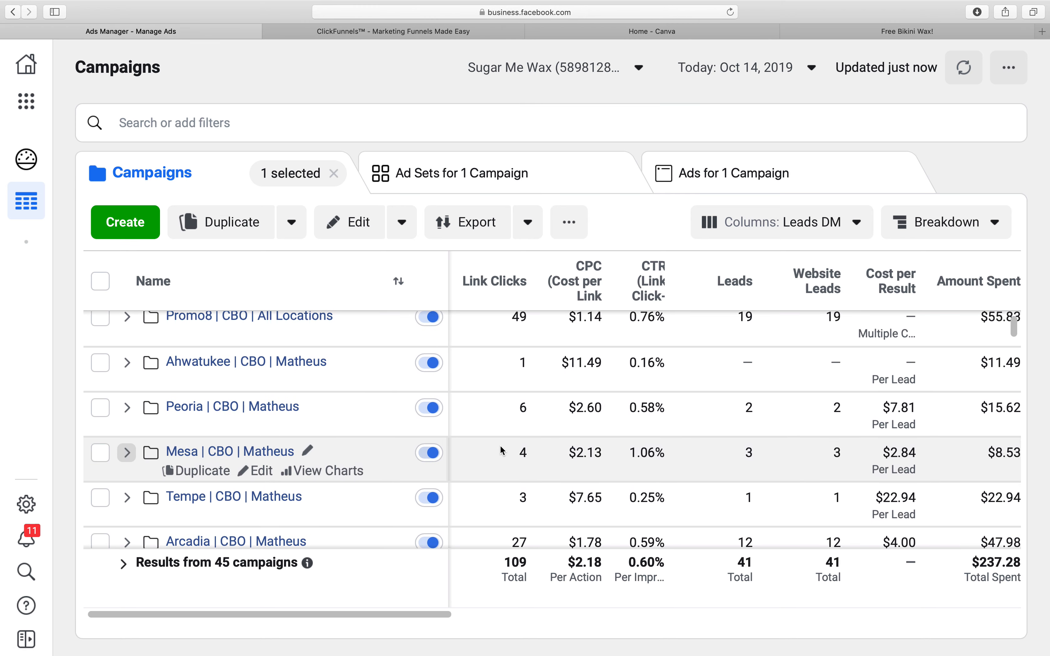
pyautogui.scroll(1, 642, 319)
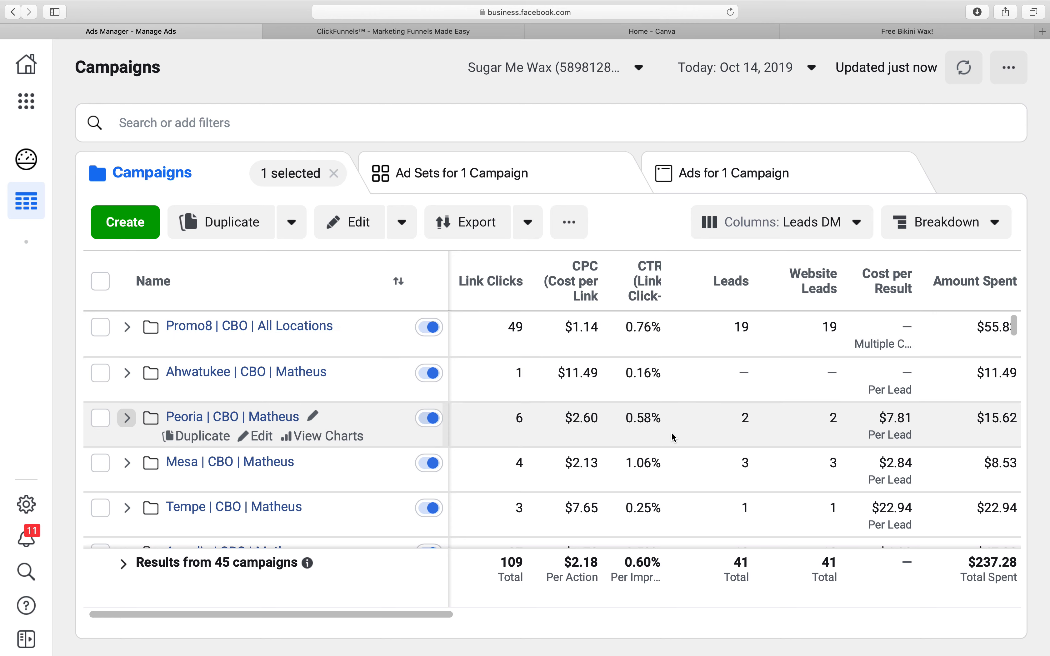
pyautogui.scroll(-7, 672, 433)
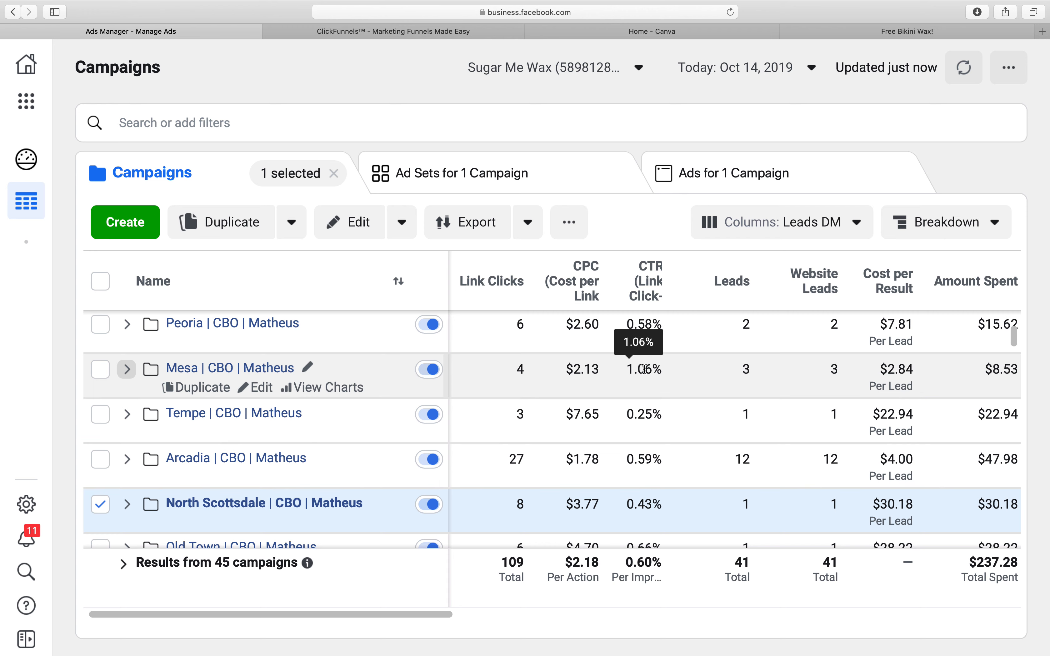
pyautogui.moveTo(627, 370); pyautogui.dragTo(653, 369)
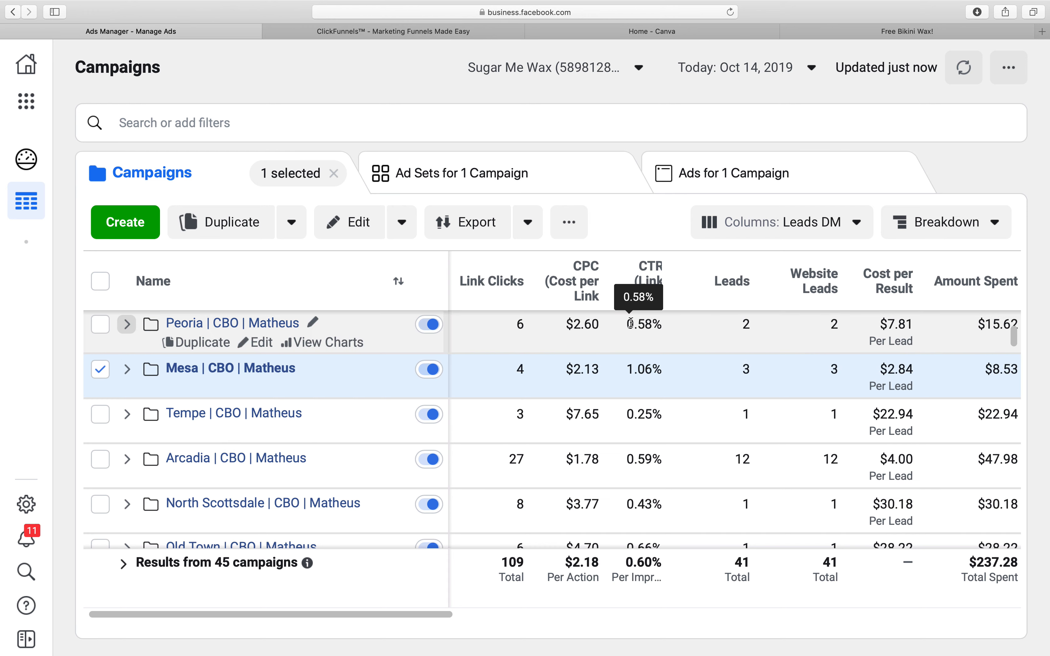
pyautogui.moveTo(656, 323); pyautogui.dragTo(657, 323)
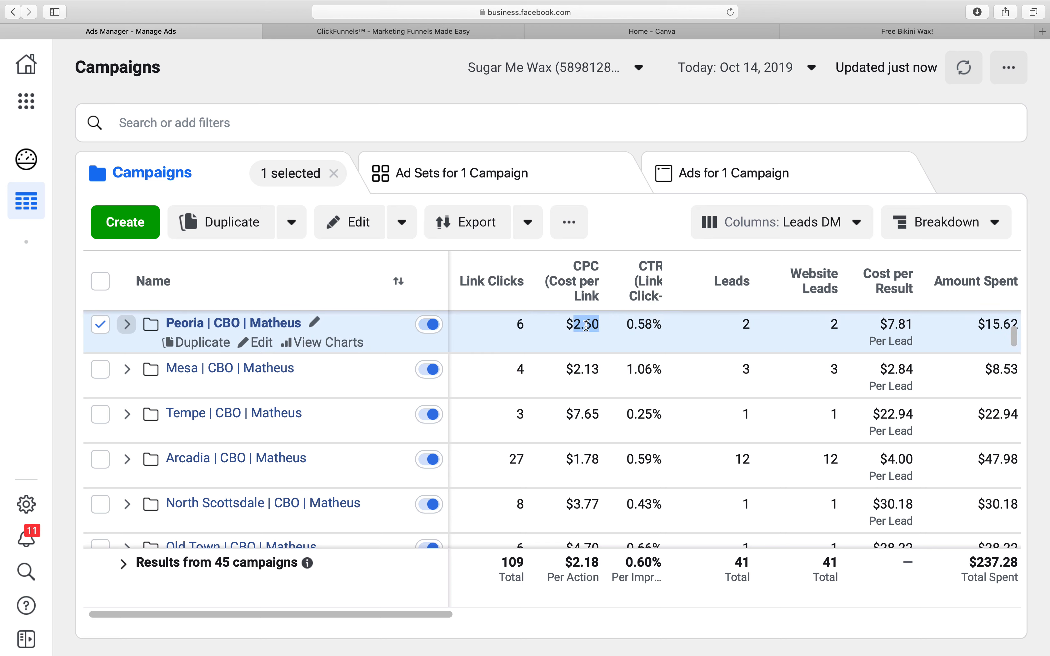
pyautogui.click(591, 386)
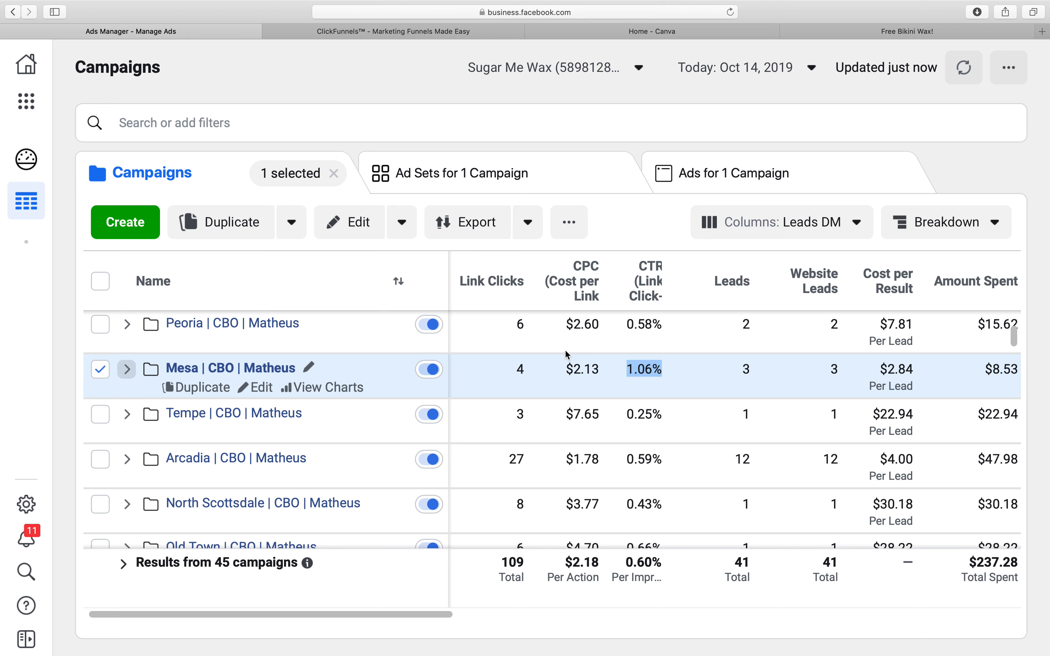
pyautogui.click(603, 329)
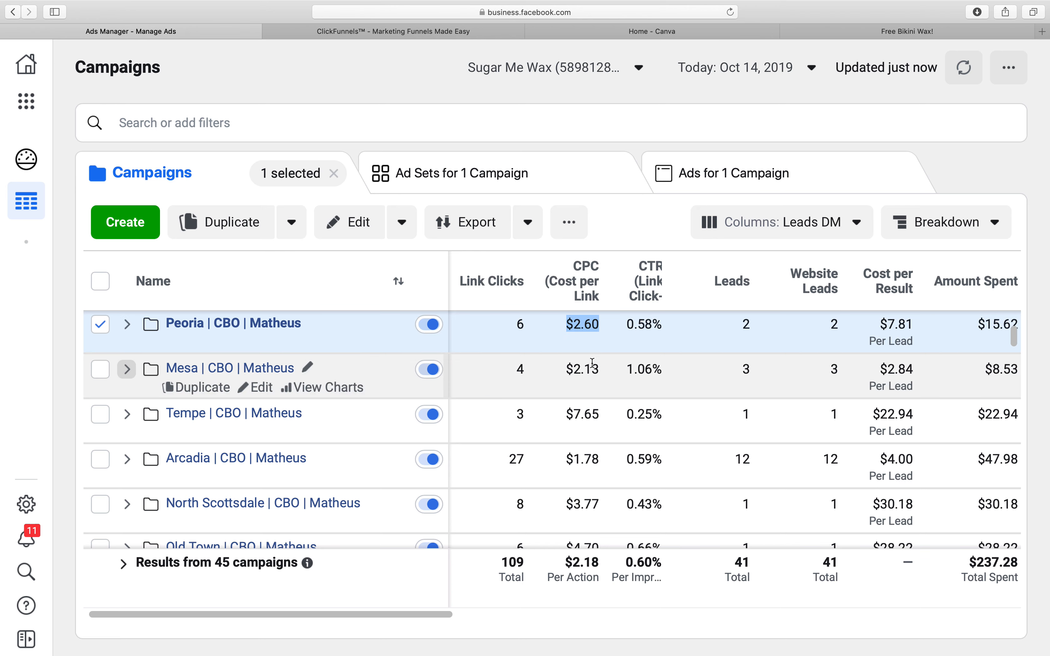
pyautogui.click(654, 374)
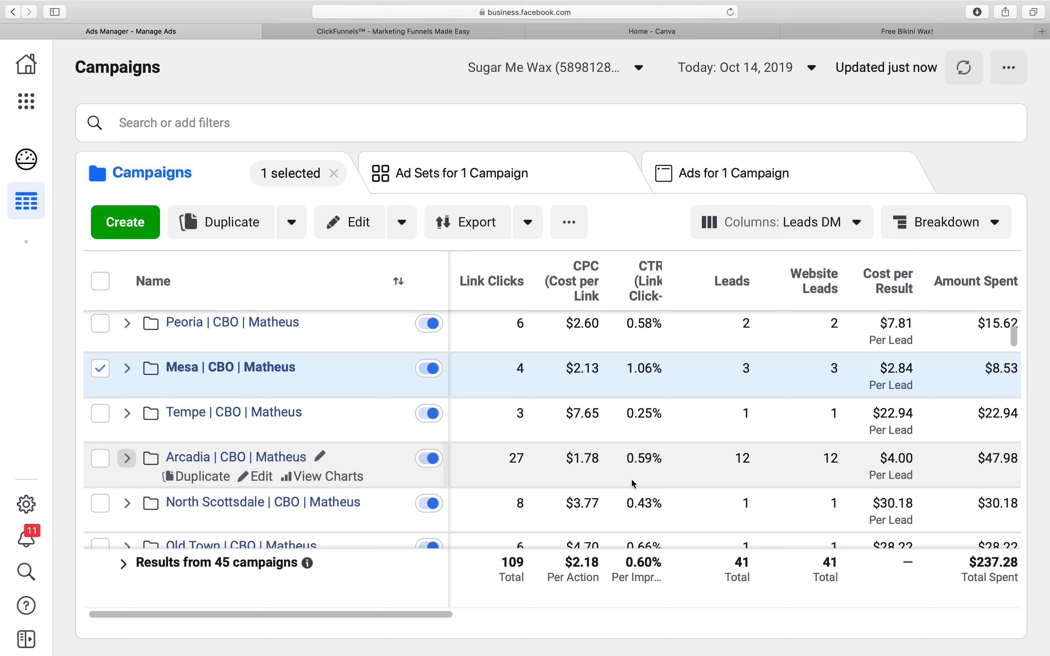
# - Compare the cost per link click and CTR of the Tempe and North Scottsdale campaigns with the neighbouring locations
pyautogui.scroll(-1, 627, 475)
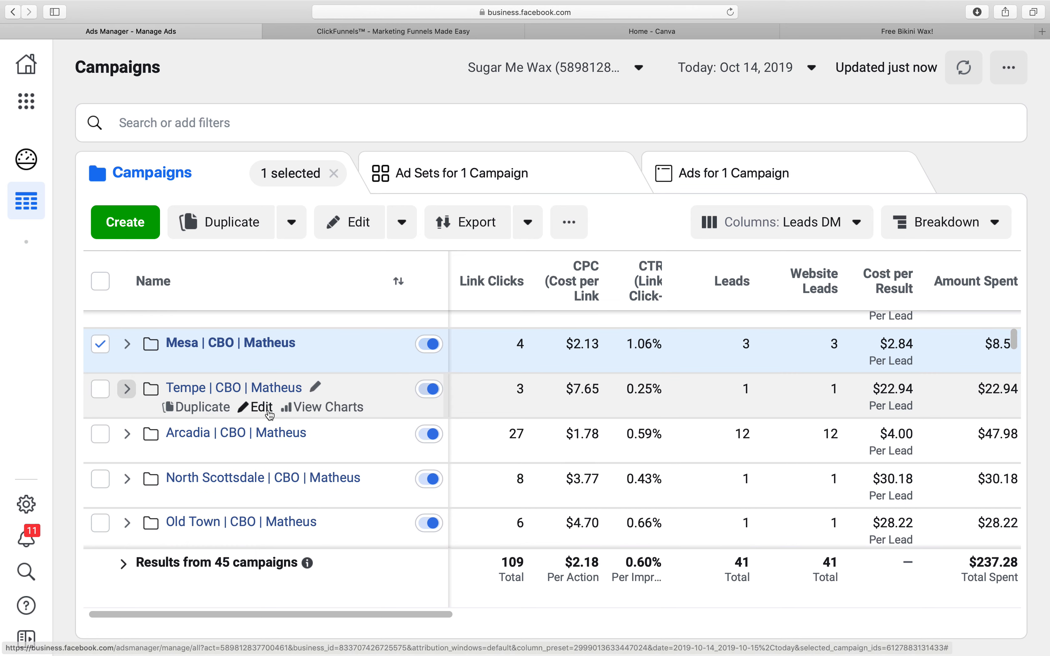
pyautogui.moveTo(575, 392); pyautogui.dragTo(598, 389)
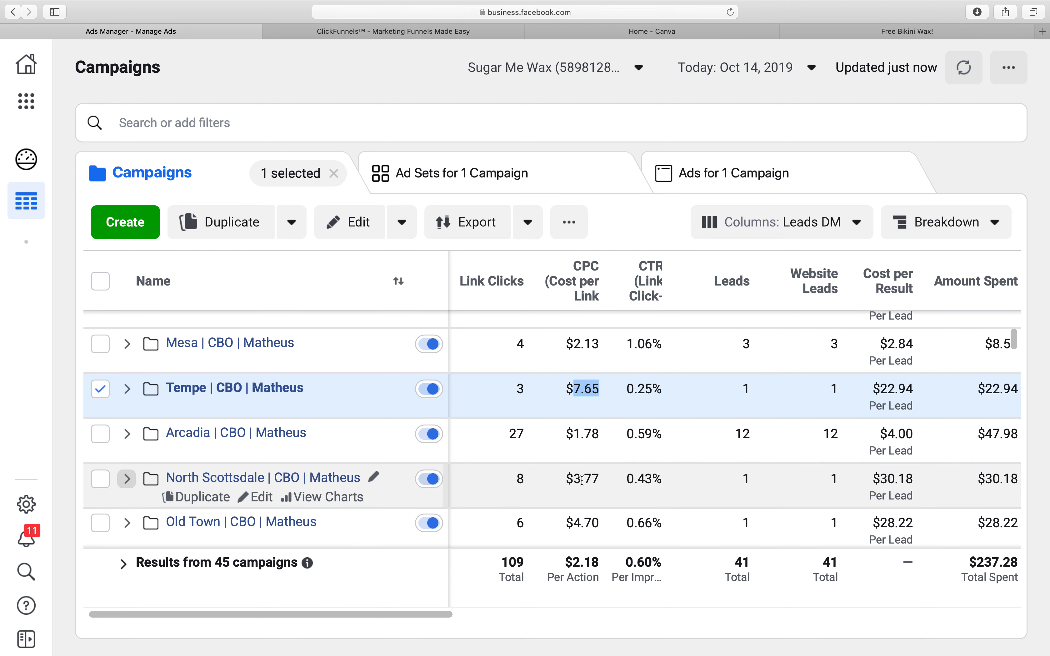
pyautogui.moveTo(592, 480); pyautogui.dragTo(661, 481)
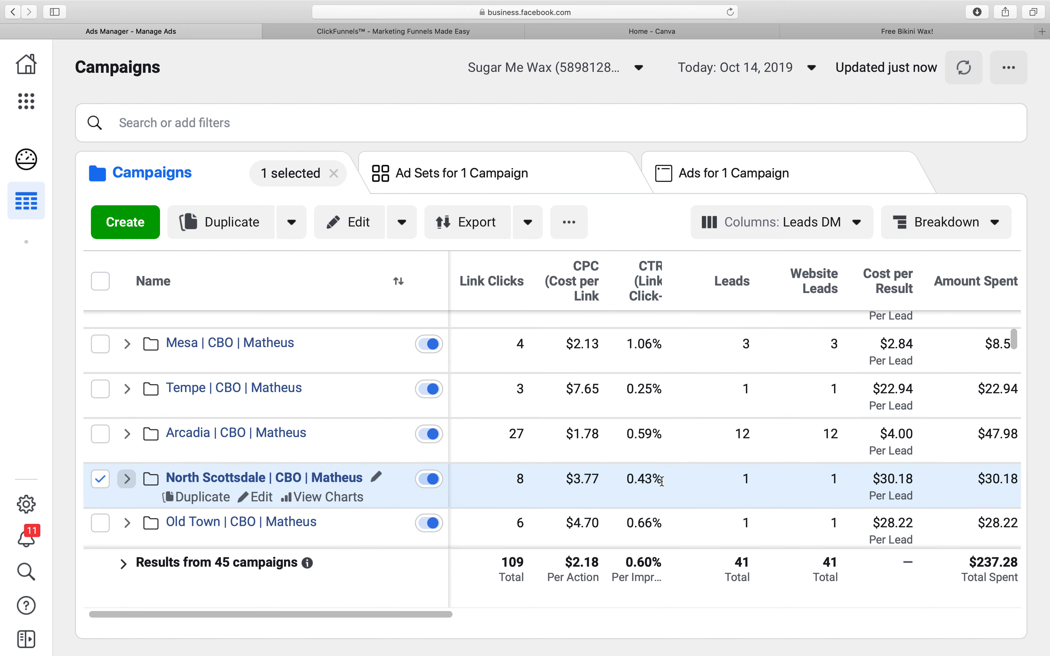
pyautogui.scroll(-4, 661, 481)
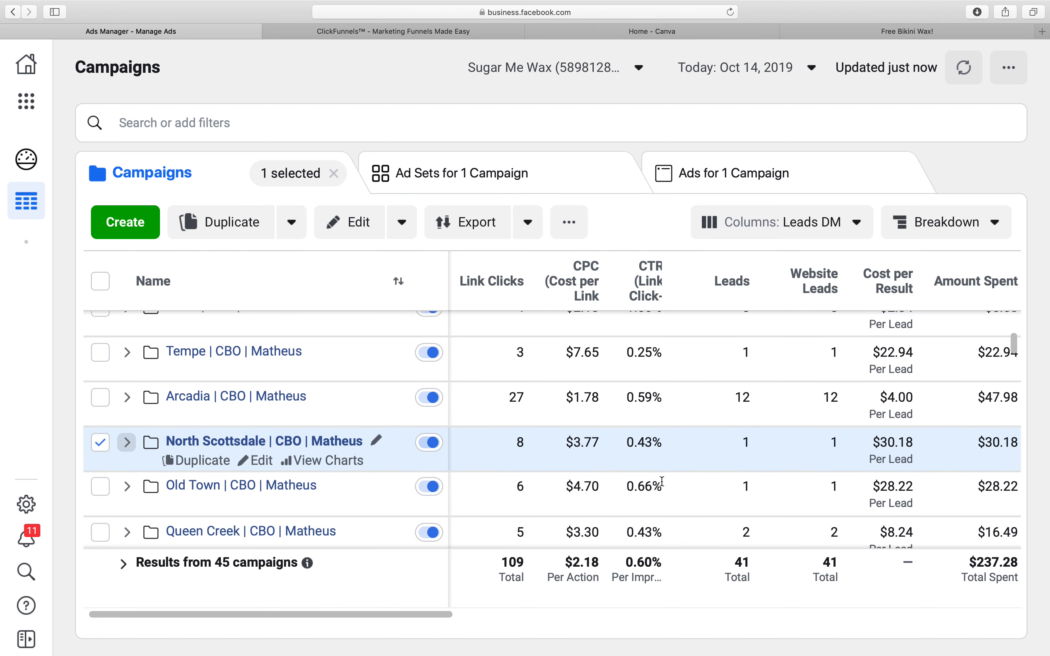
pyautogui.scroll(1, 661, 480)
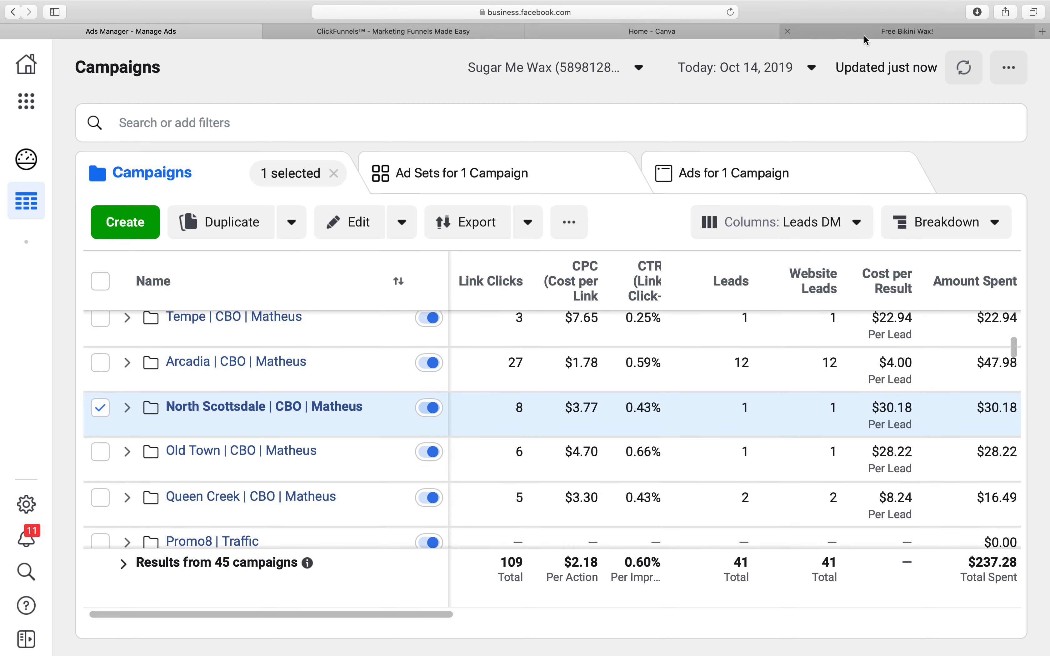
# - Look at the Canva home page, then open Unsplash in a new browser tab and search its photos for "smiling girl"
pyautogui.click(716, 31)
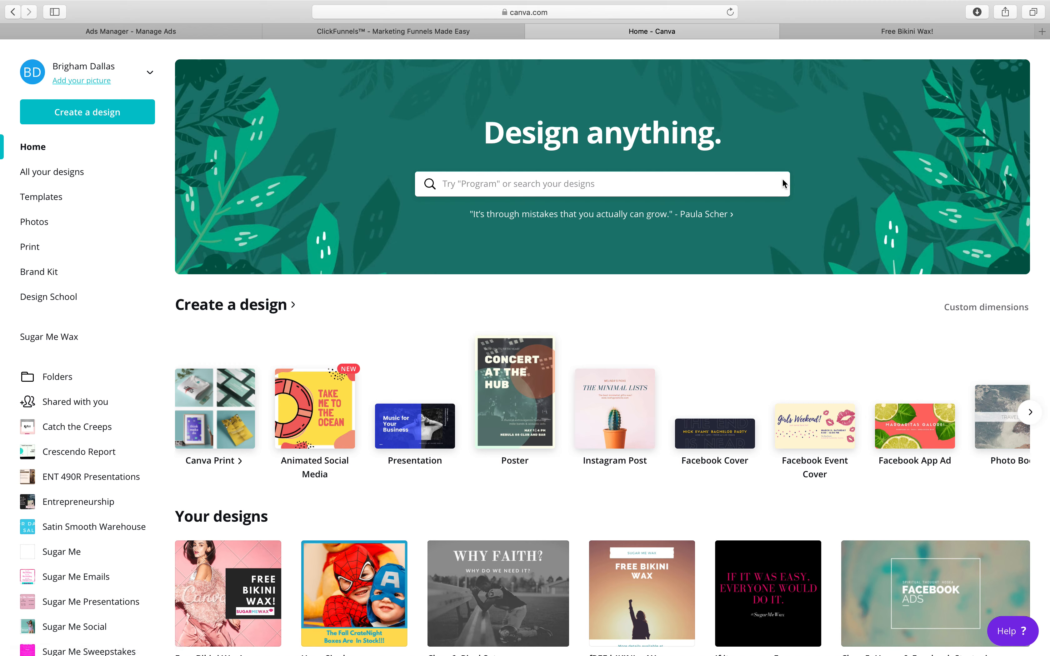
pyautogui.press('super+t')
pyautogui.write('unsplash')
pyautogui.press('Return')
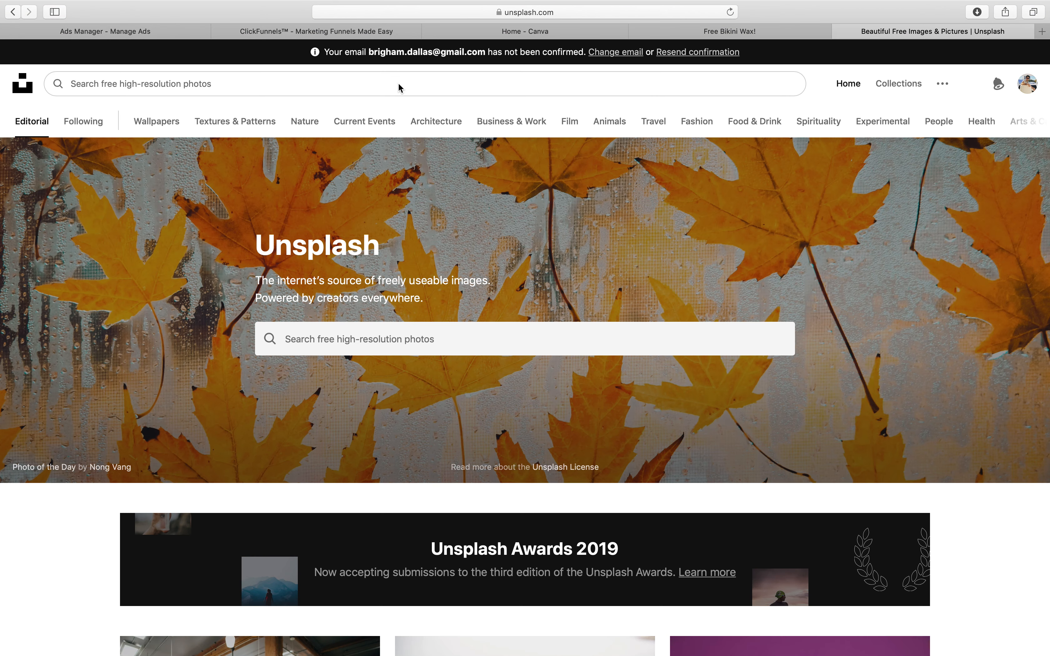
pyautogui.click(400, 88)
pyautogui.write('smiling girl')
pyautogui.press('Return')
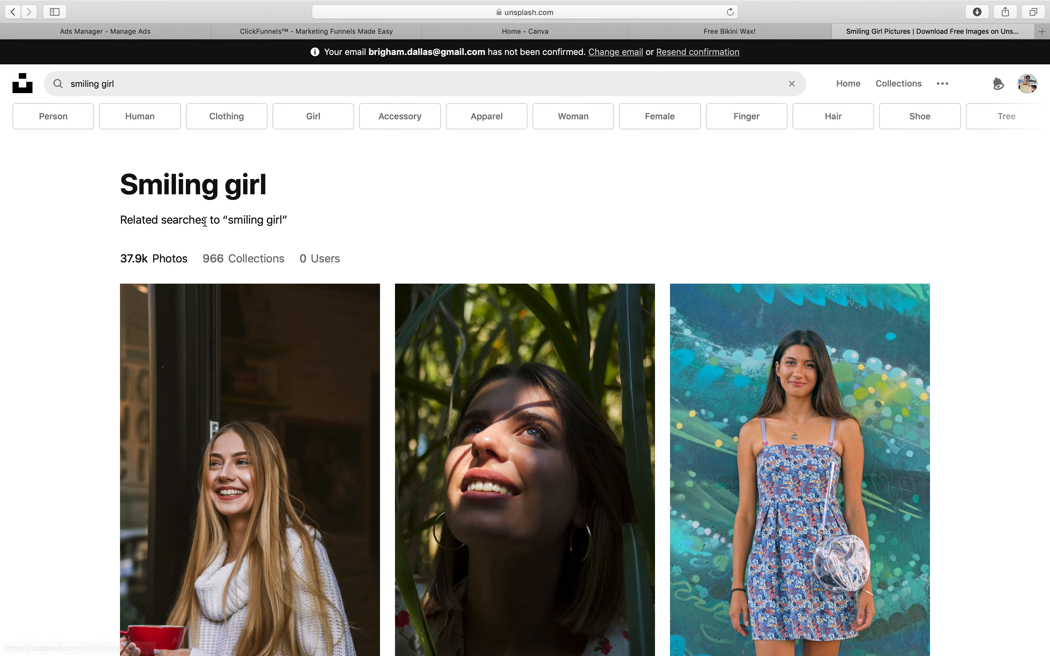
# - Browse the "smiling girl" photo results for images suitable for an ad
pyautogui.scroll(-3, 83, 380)
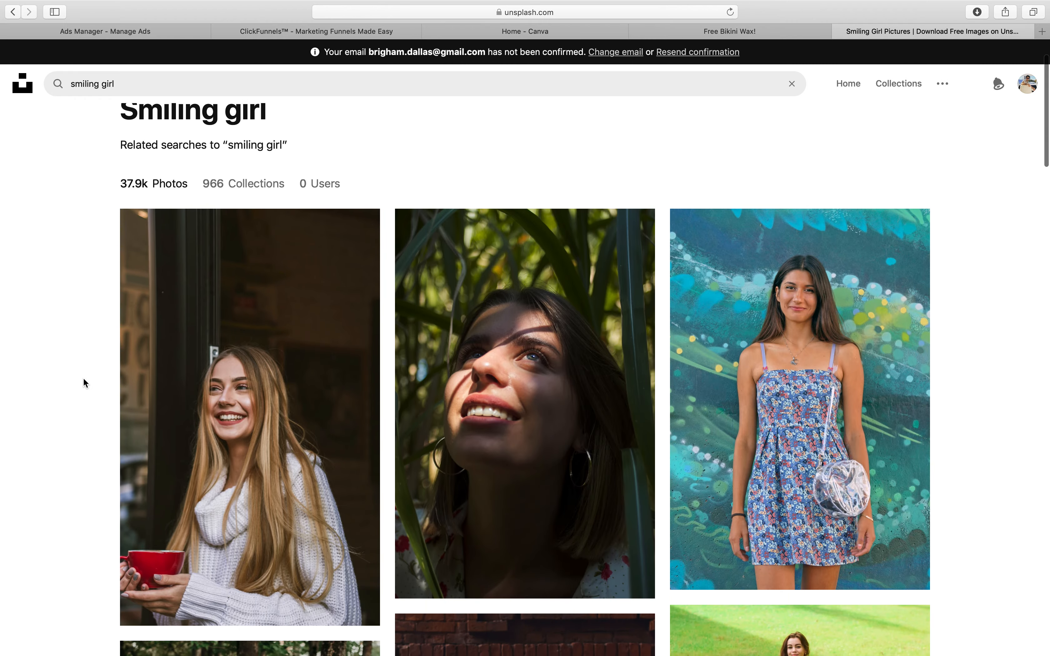
pyautogui.scroll(-8, 83, 381)
pyautogui.scroll(-15, 84, 382)
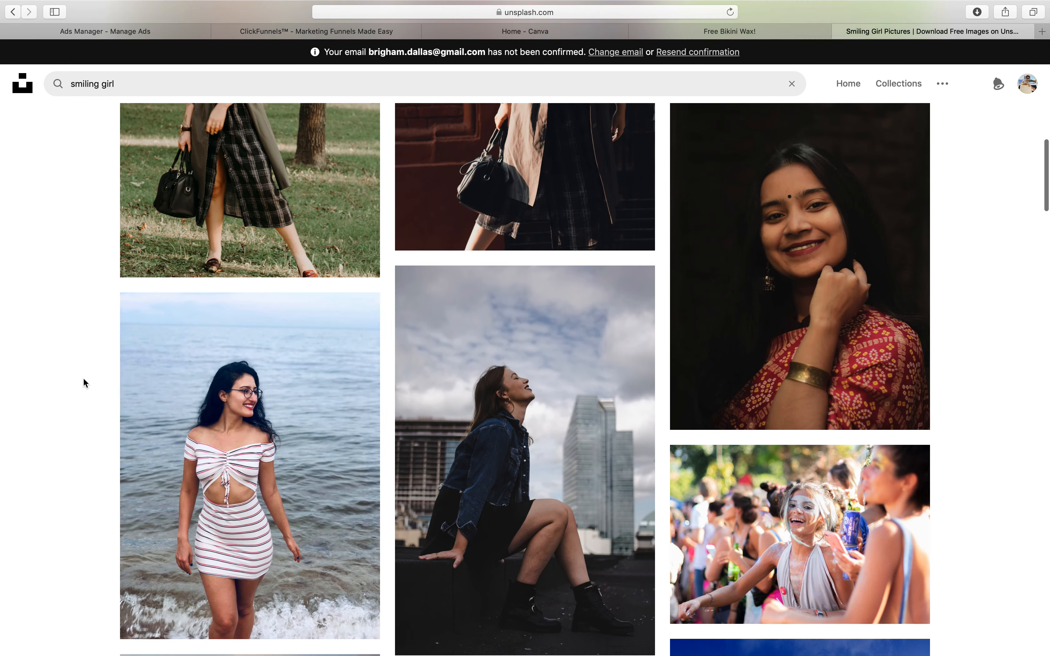
pyautogui.scroll(-12, 84, 381)
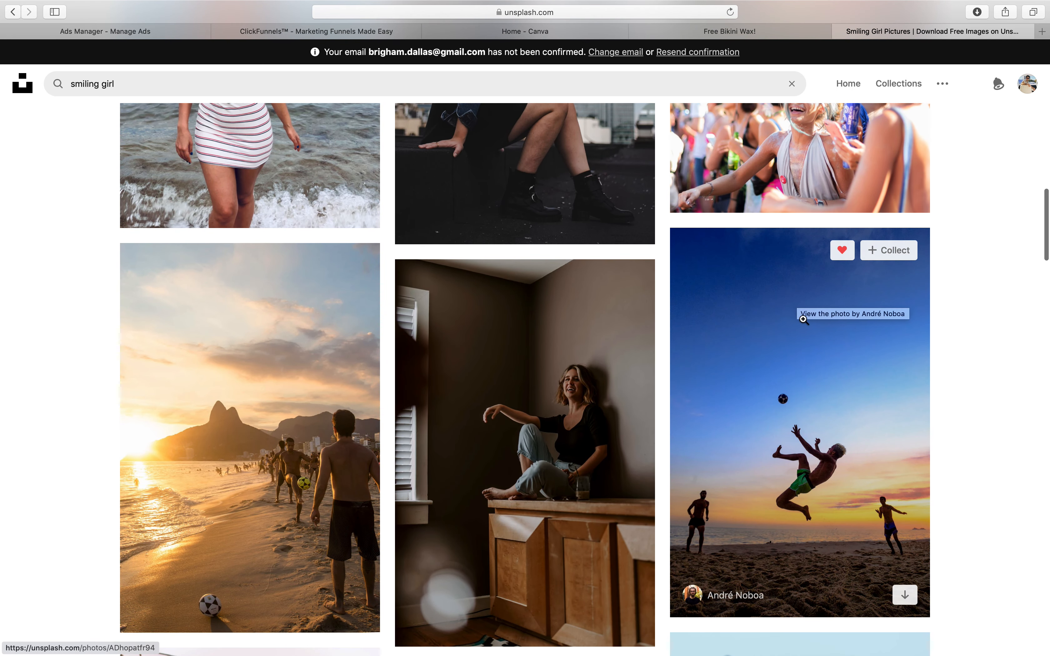
pyautogui.scroll(-15, 783, 341)
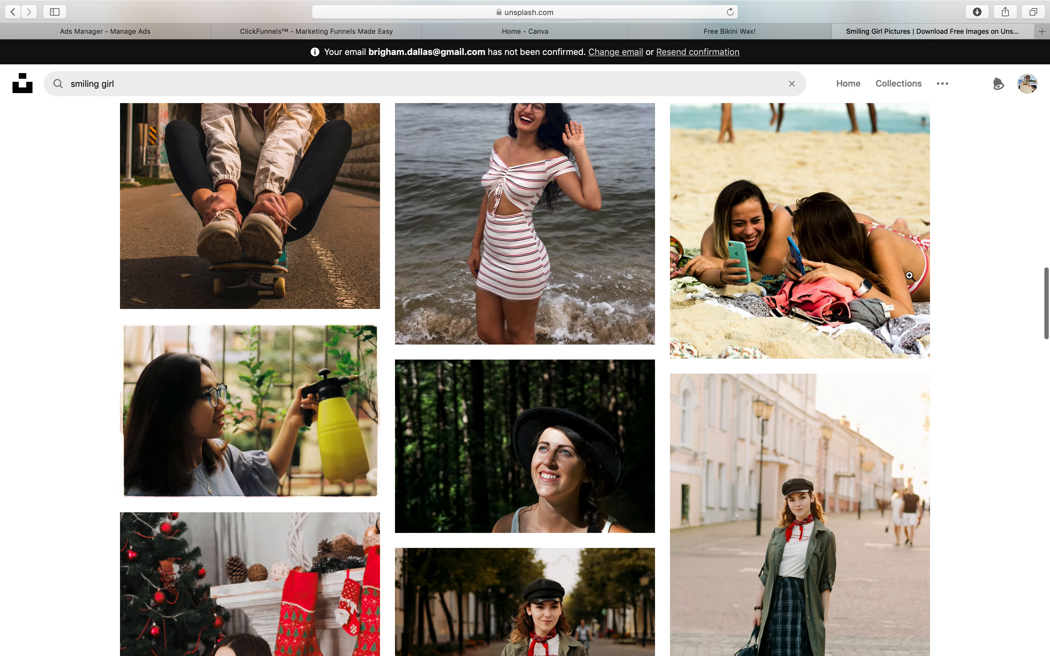
pyautogui.scroll(4, 927, 281)
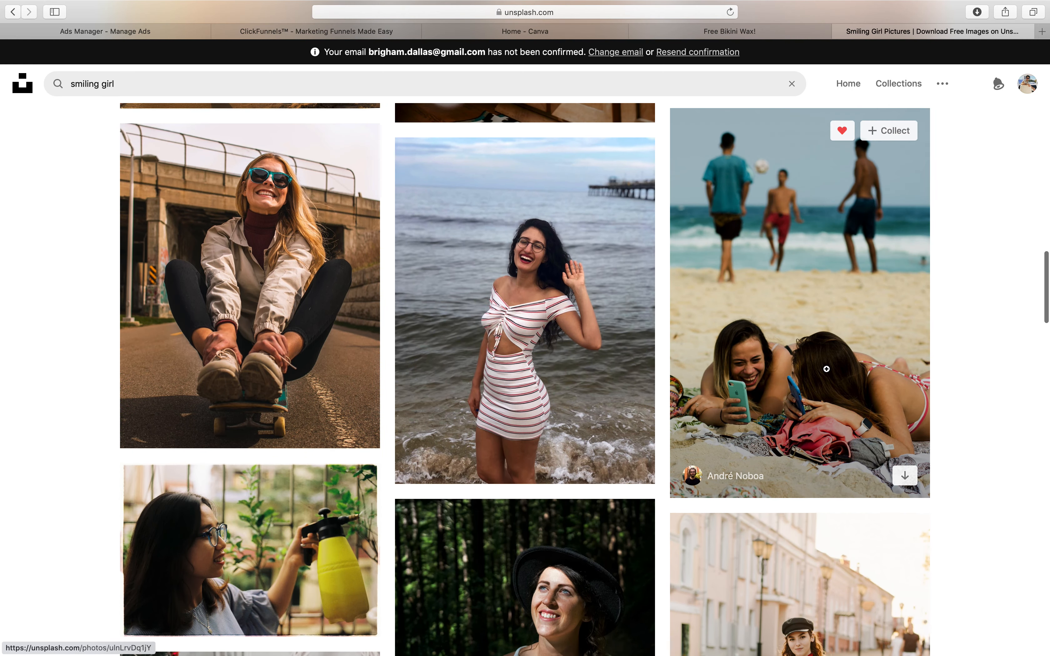
pyautogui.scroll(-15, 953, 406)
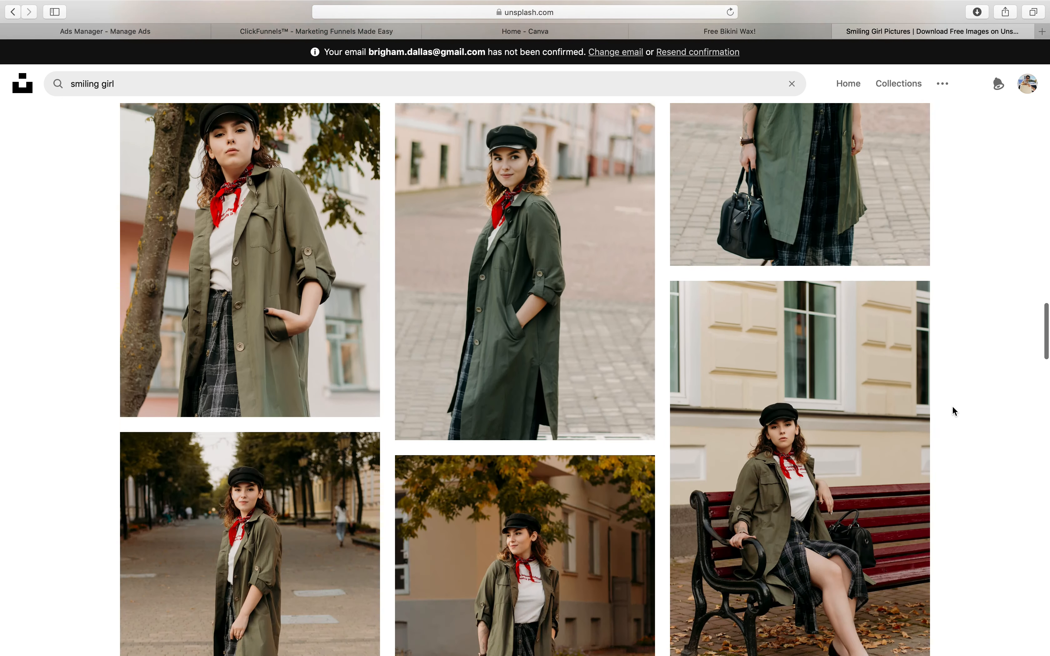
pyautogui.scroll(-10, 952, 405)
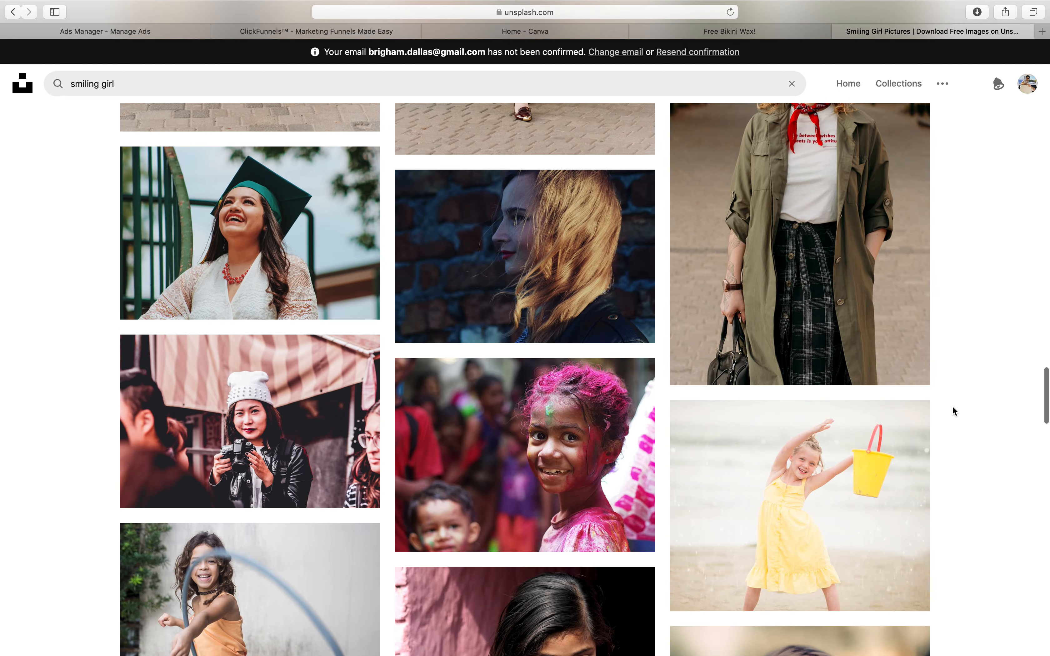
pyautogui.scroll(-10, 952, 408)
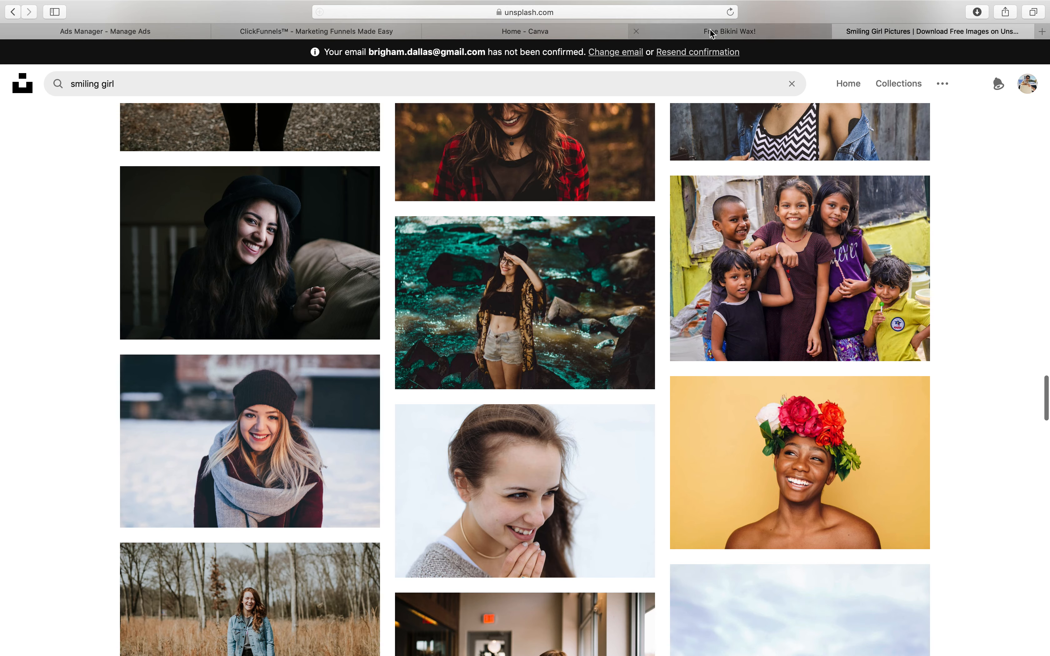
# - Switch to Canva, search the design types for "instagram post", and open the existing "Free Bikini Wax!" design
pyautogui.click(720, 31)
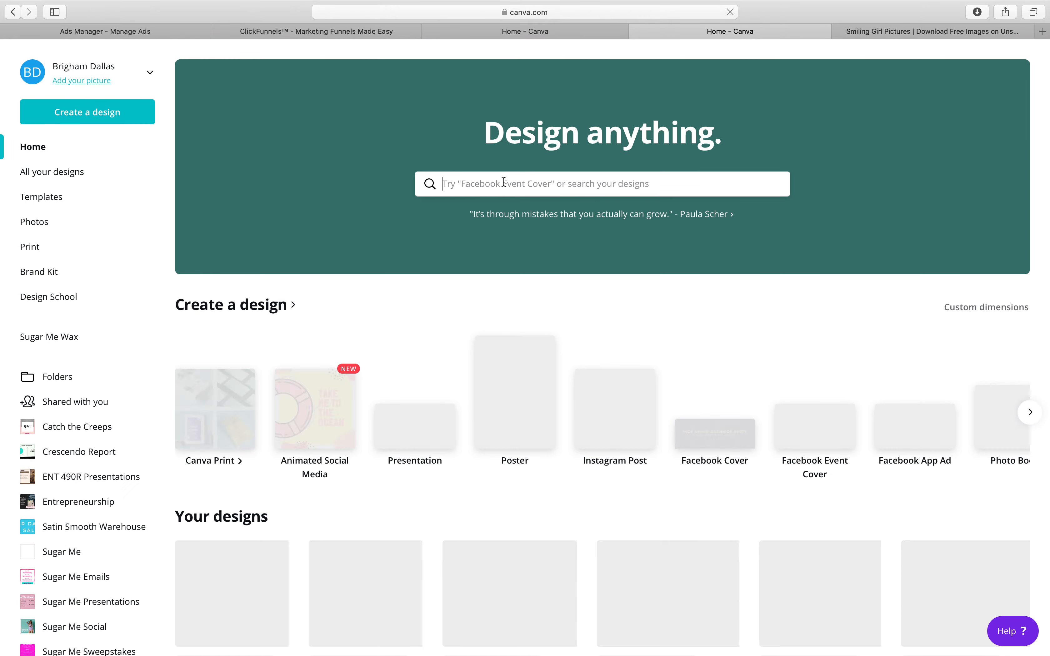
pyautogui.click(503, 181)
pyautogui.write('insta')
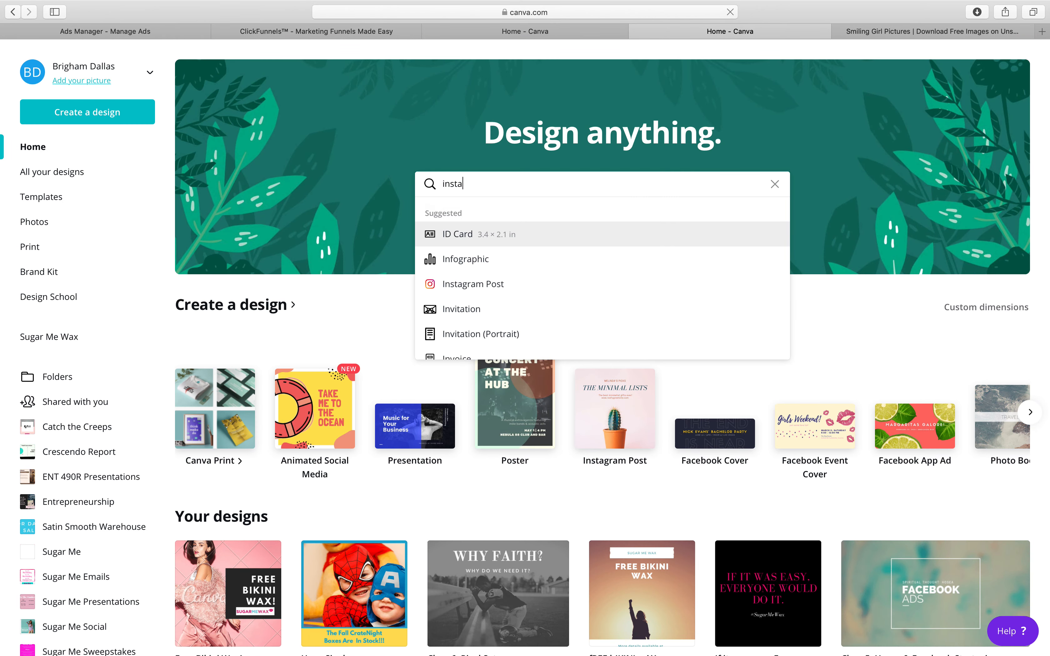
pyautogui.write('gram post')
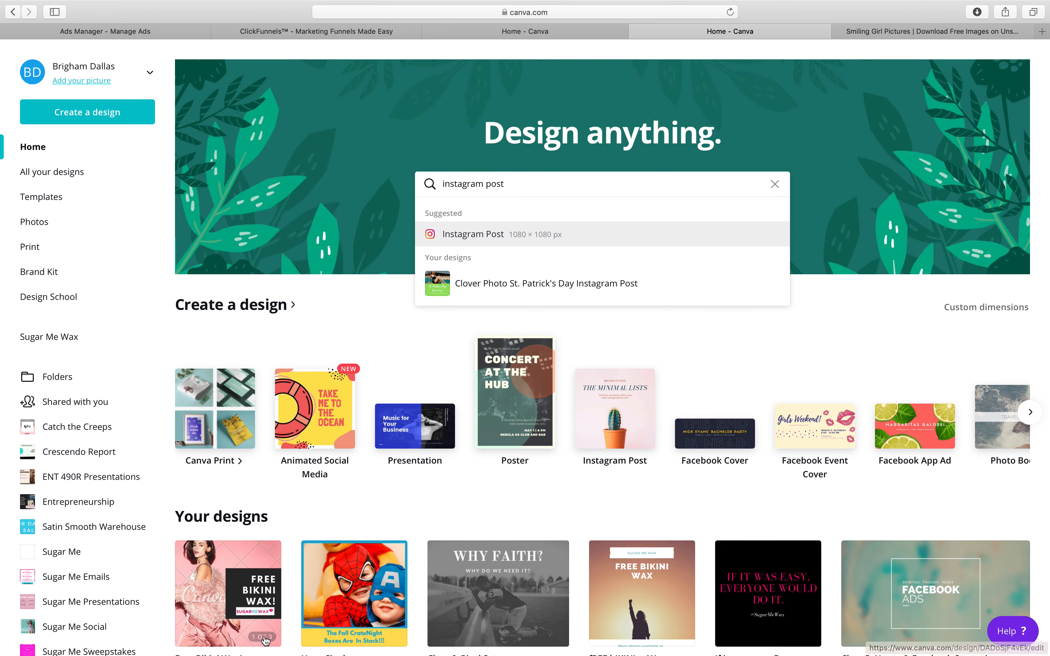
pyautogui.click(226, 576)
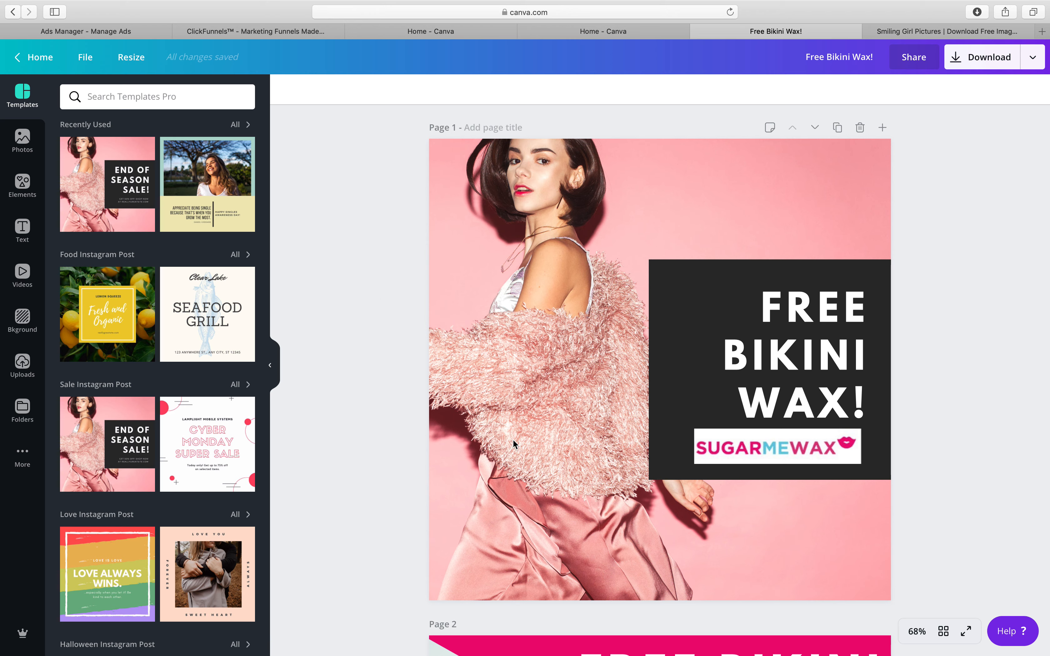
# - Review the first two pages of the "Free Bikini Wax!" design, comparing their photos, headline layouts and logo placement
pyautogui.scroll(-2, 513, 439)
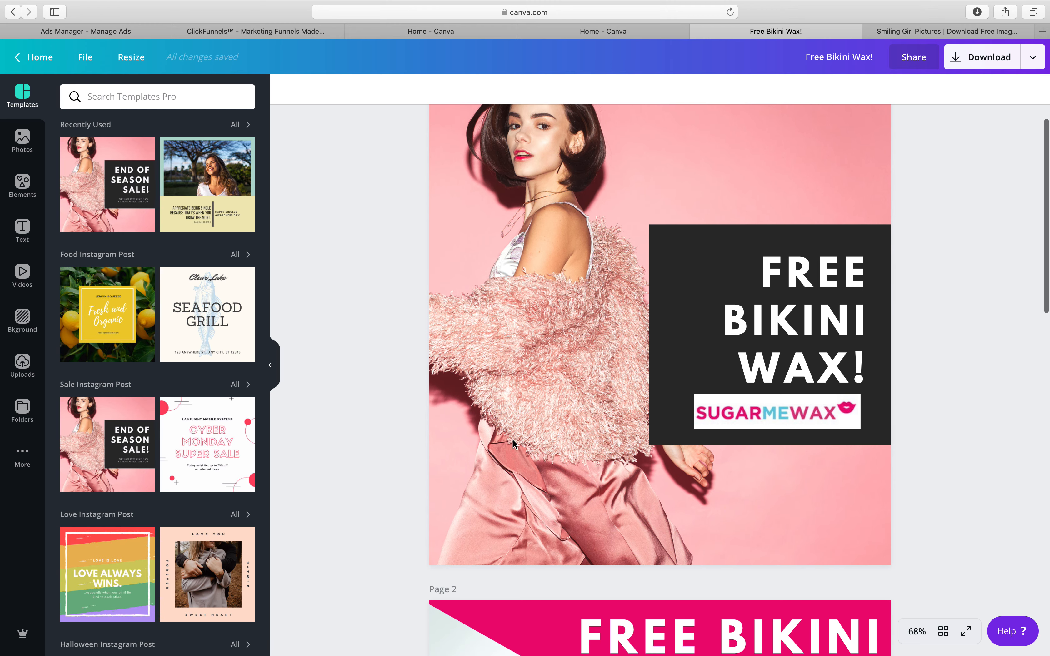
pyautogui.scroll(2, 513, 438)
pyautogui.scroll(-10, 820, 249)
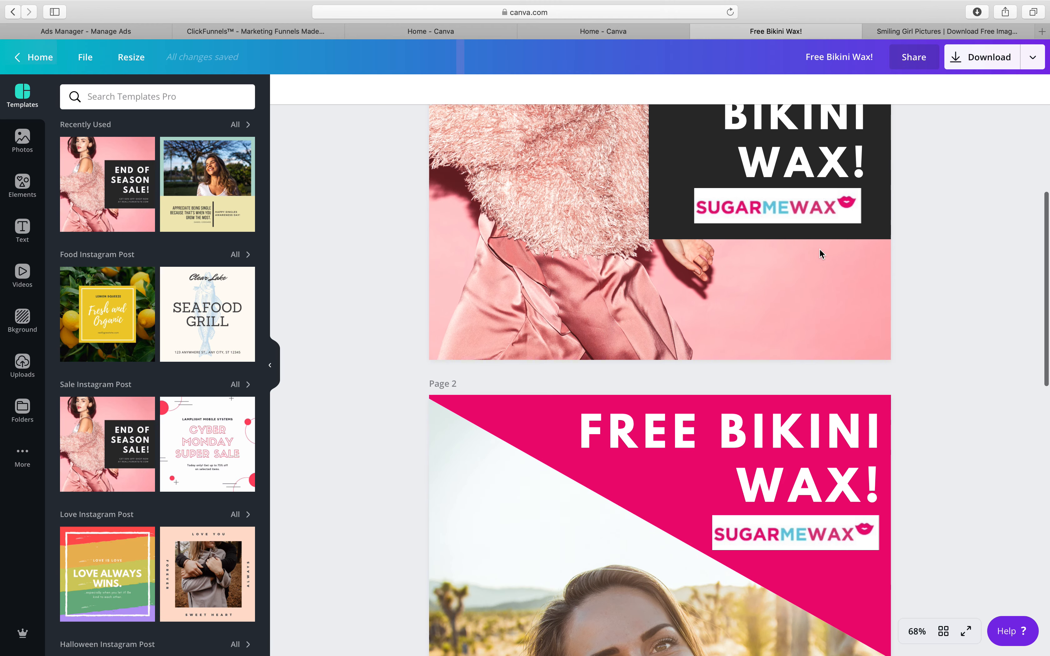
pyautogui.scroll(-2, 509, 328)
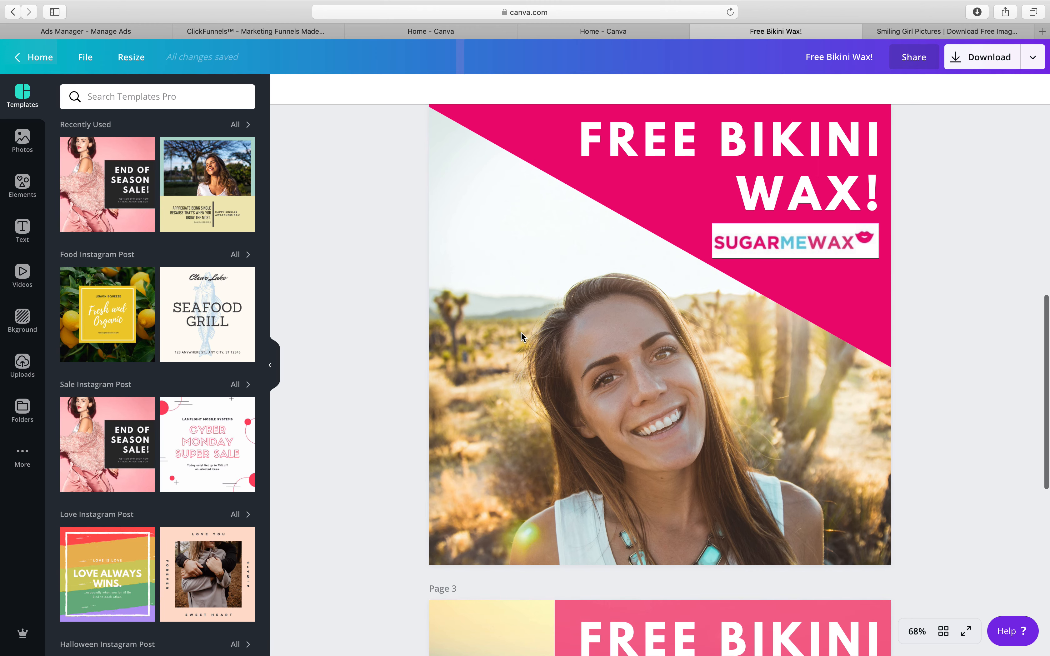
pyautogui.scroll(2, 522, 333)
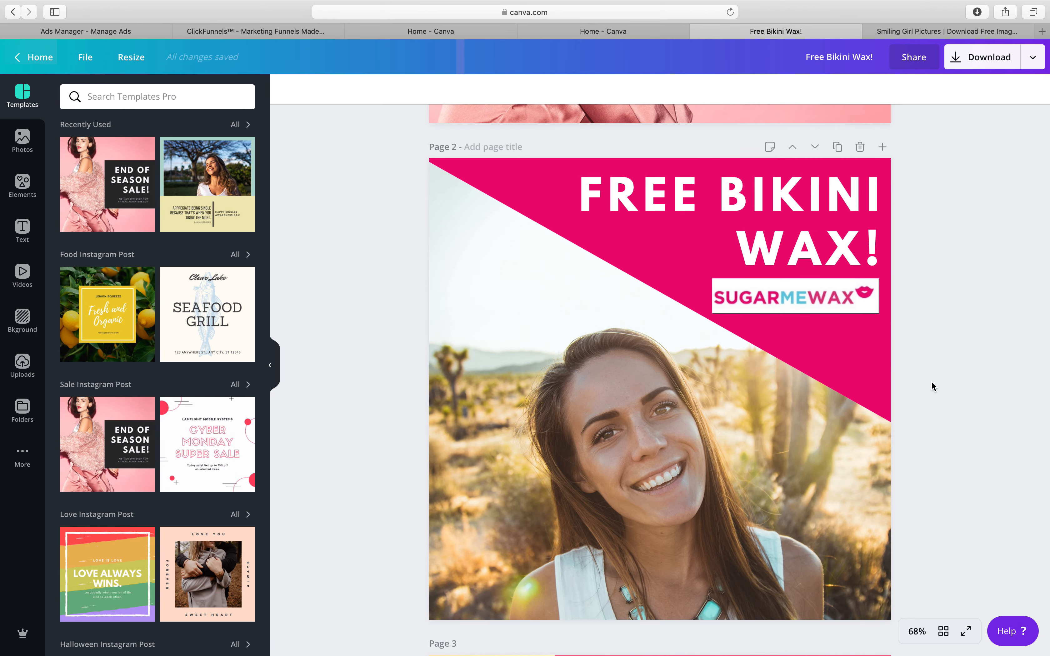
pyautogui.scroll(-2, 932, 386)
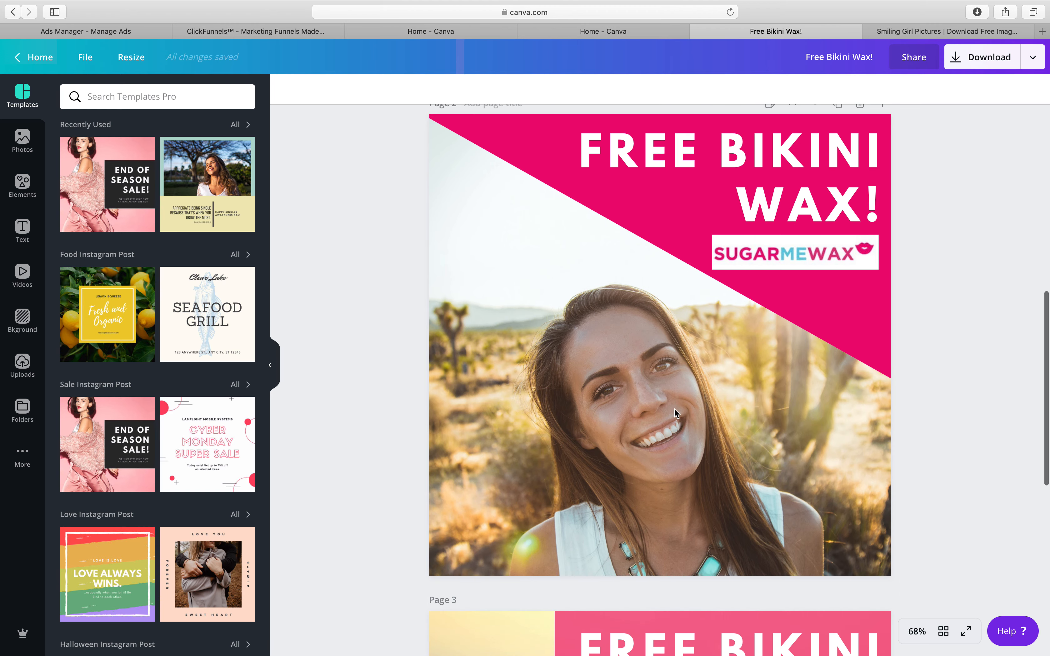
pyautogui.scroll(10, 746, 409)
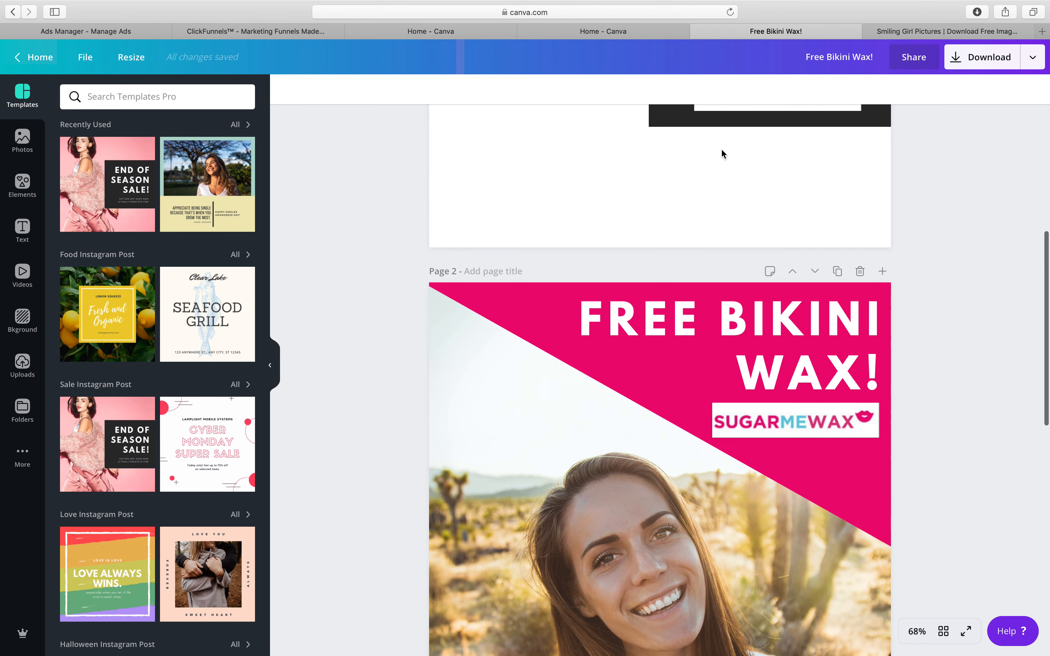
pyautogui.scroll(-10, 383, 387)
pyautogui.scroll(-3, 383, 384)
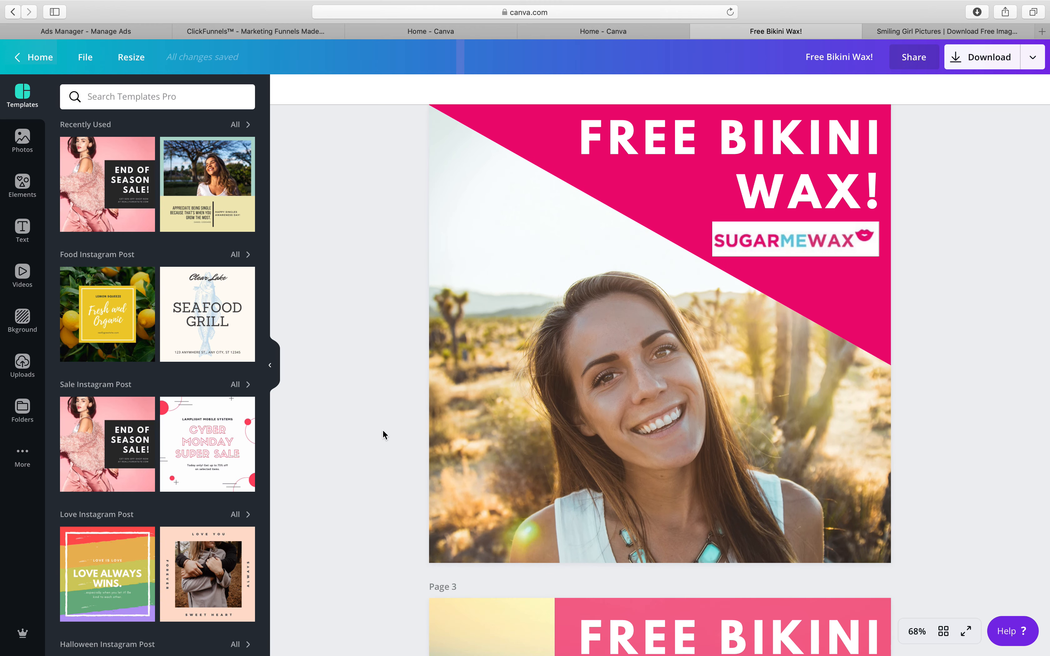
# - Review the third page of the "Free Bikini Wax!" design, including its headline and logo placement, and switch back to Ads Manager
pyautogui.scroll(-9, 383, 430)
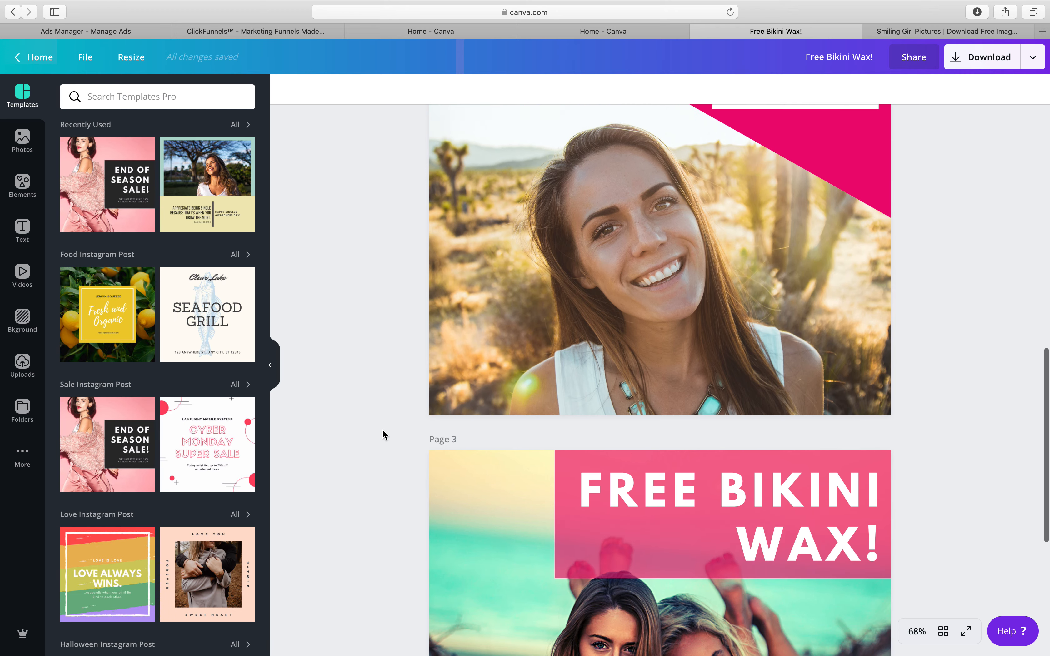
pyautogui.scroll(-2, 382, 434)
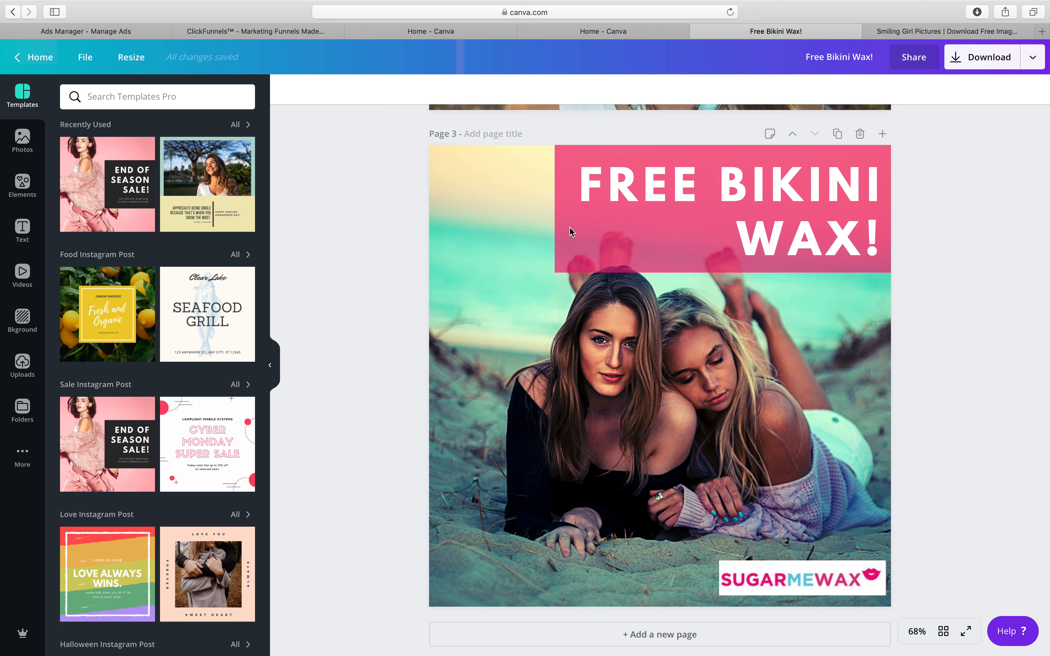
pyautogui.click(618, 31)
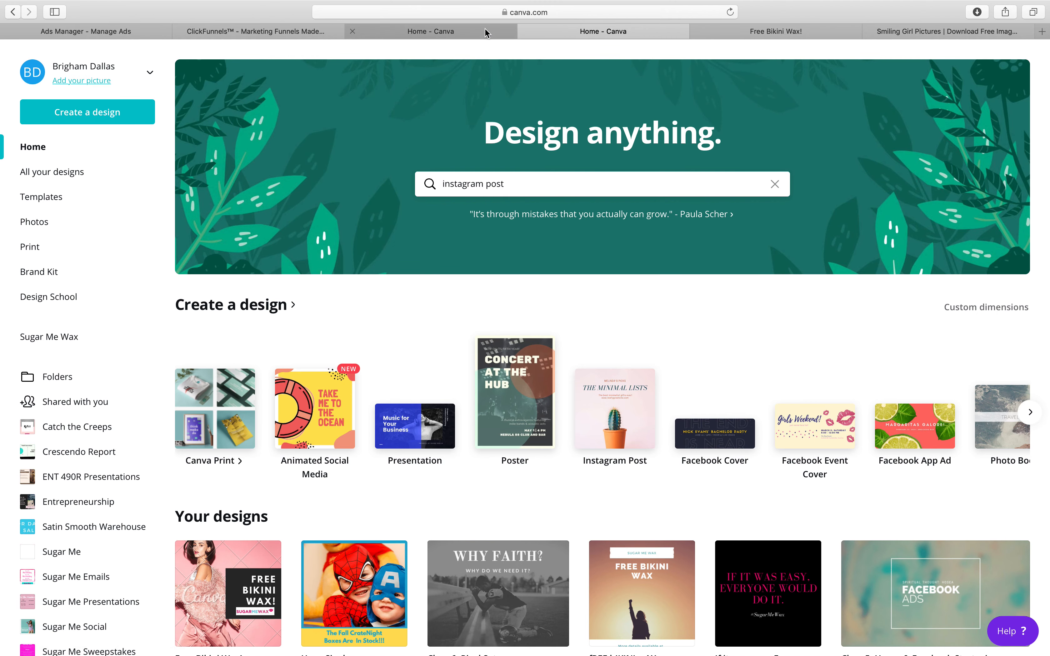
pyautogui.click(252, 28)
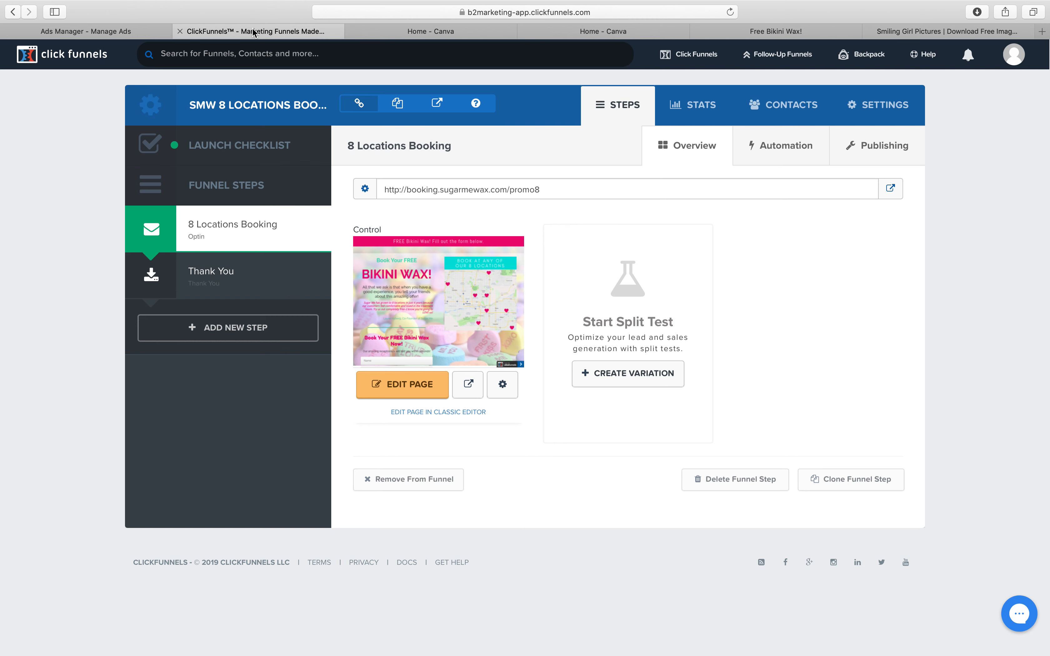
pyautogui.click(138, 26)
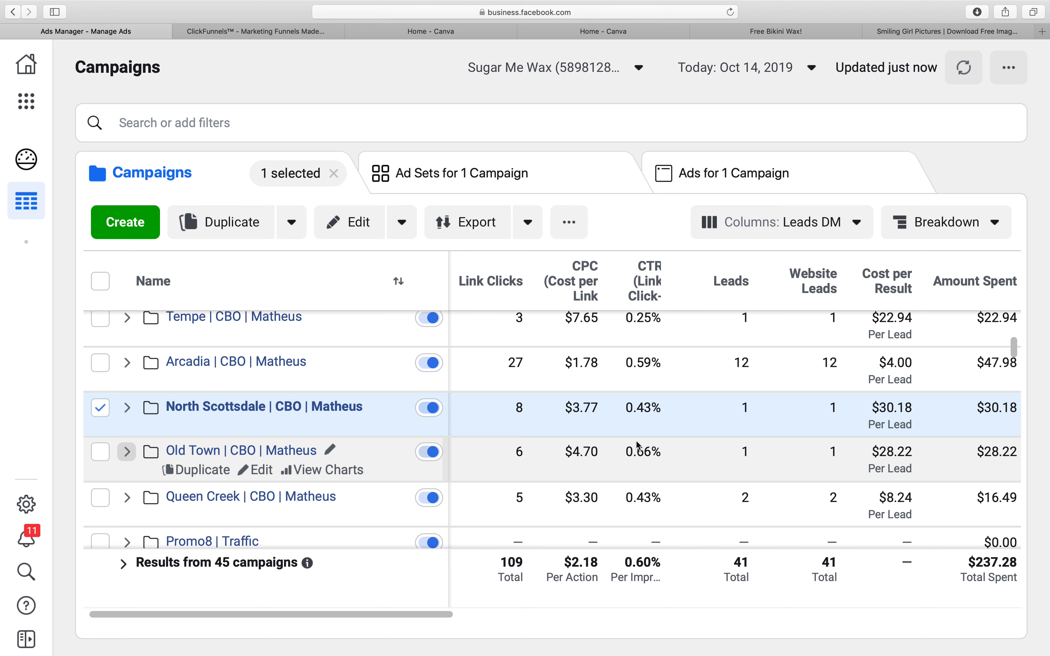
# - Look through the campaign list and compare link clicks, leads and cost per result for each location
pyautogui.scroll(5, 635, 439)
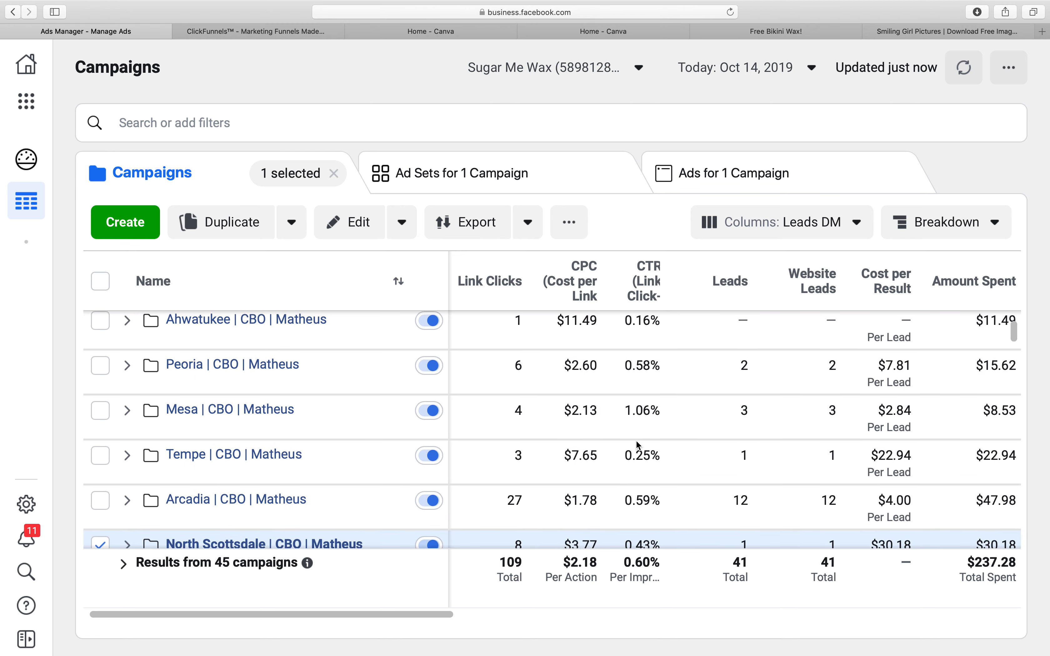
pyautogui.scroll(1, 635, 439)
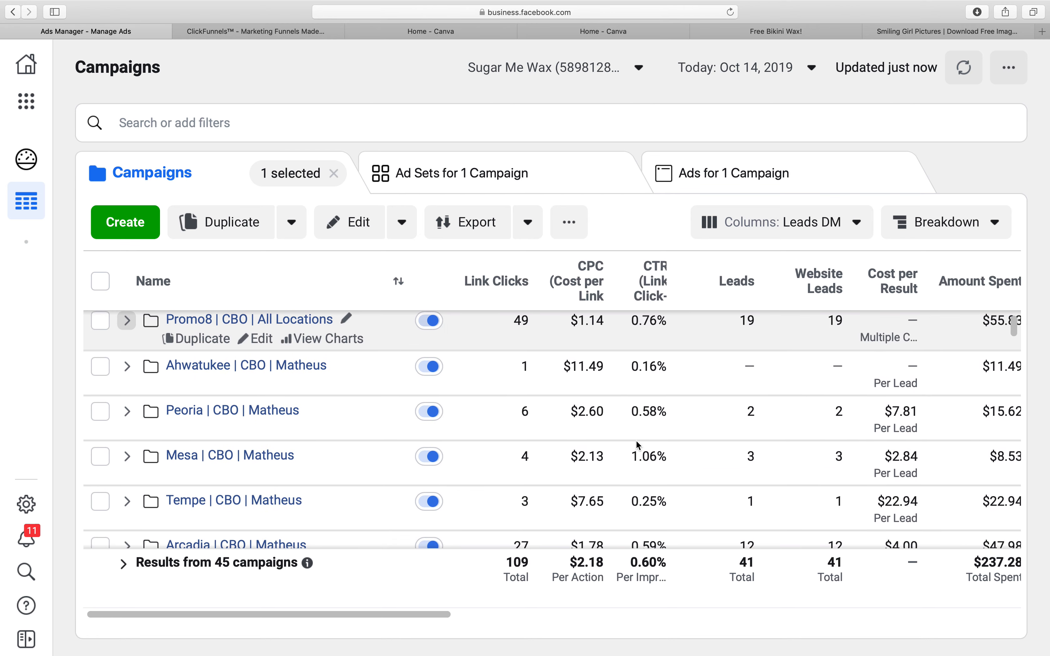
pyautogui.scroll(-1, 636, 440)
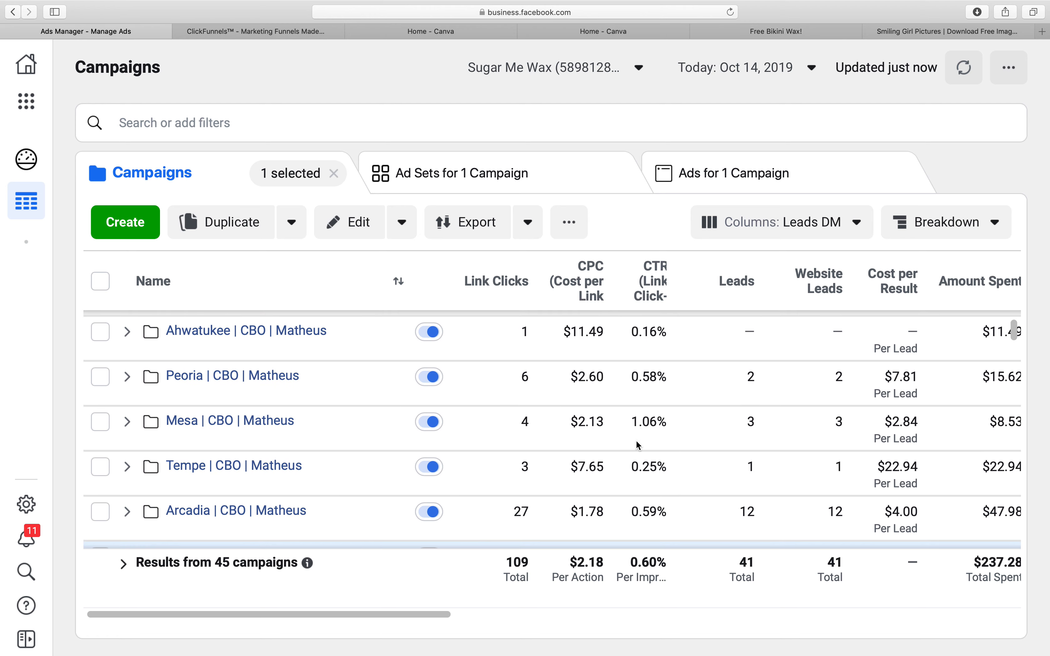
pyautogui.scroll(1, 635, 439)
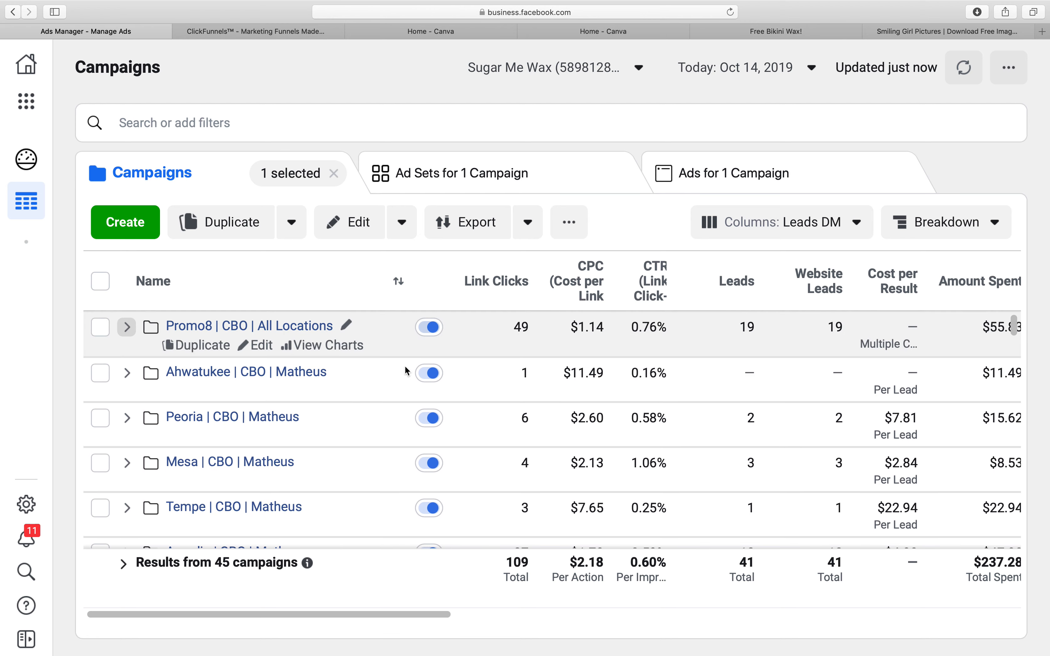
pyautogui.scroll(-5, 348, 481)
pyautogui.scroll(1, 348, 481)
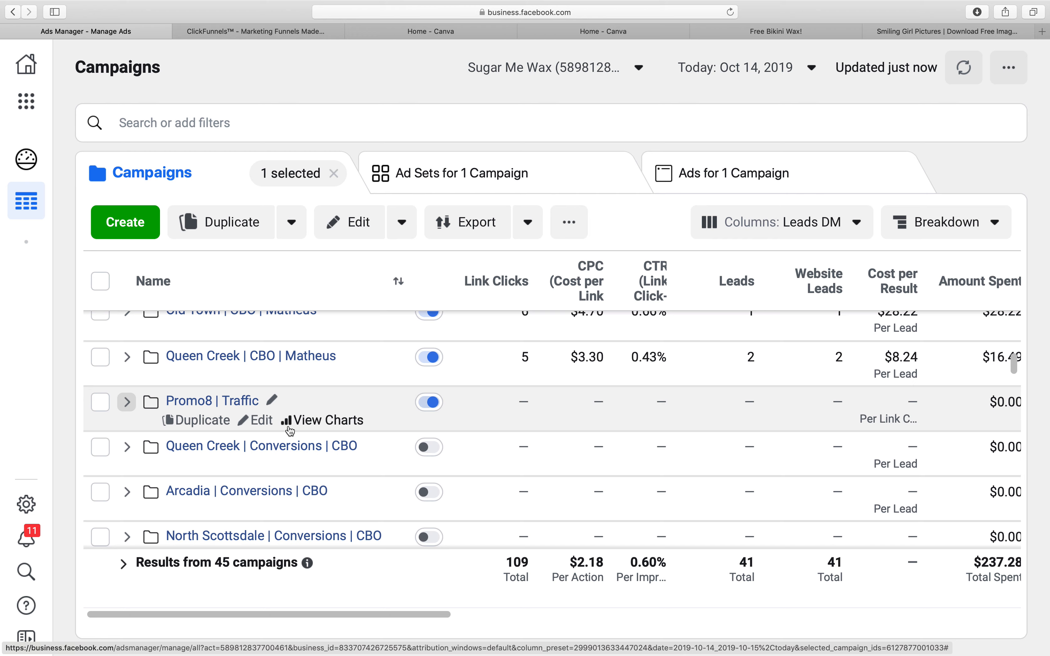
# - Open the ad sets of the "Queen Creek | Conversions | CBO" campaign and set the date range to Oct 9 – Oct 13, 2019
pyautogui.click(274, 447)
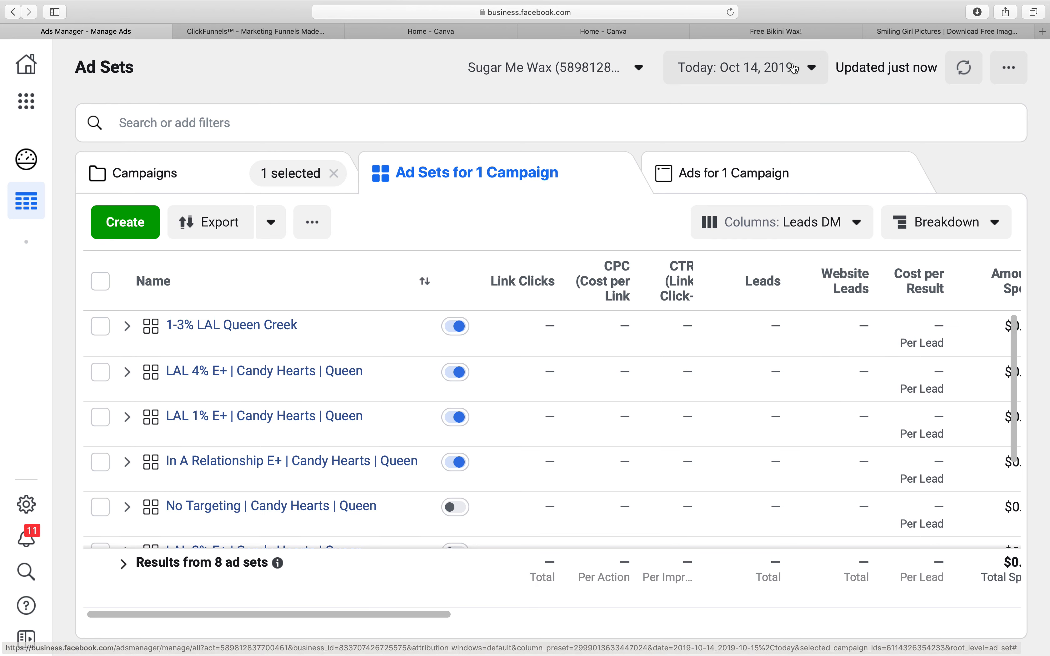
pyautogui.click(799, 67)
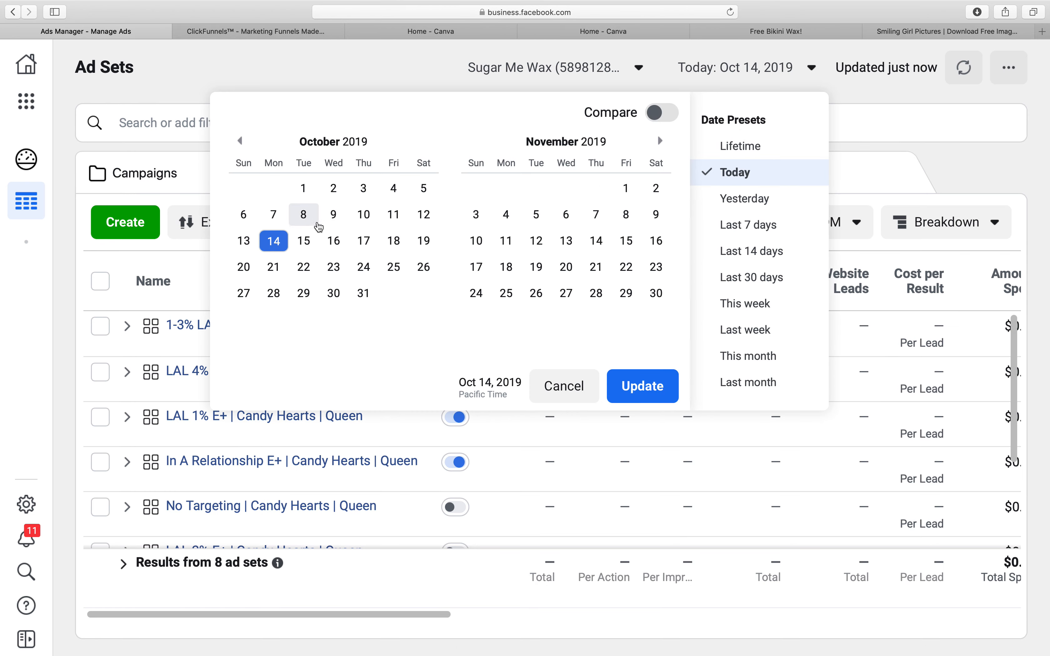
pyautogui.click(333, 214)
pyautogui.click(274, 241)
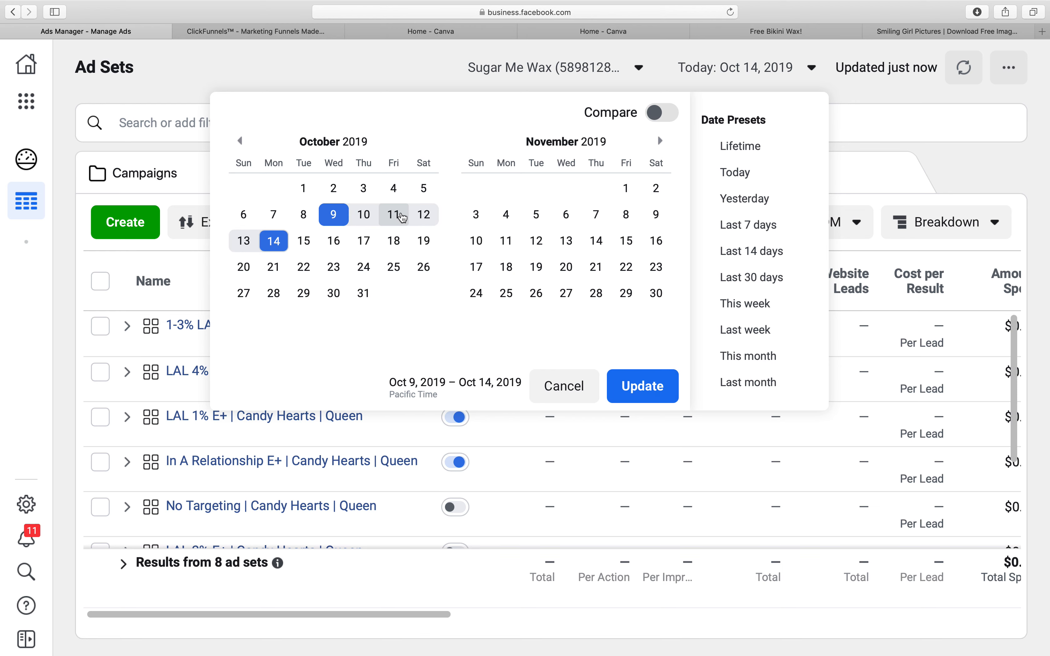
pyautogui.click(249, 240)
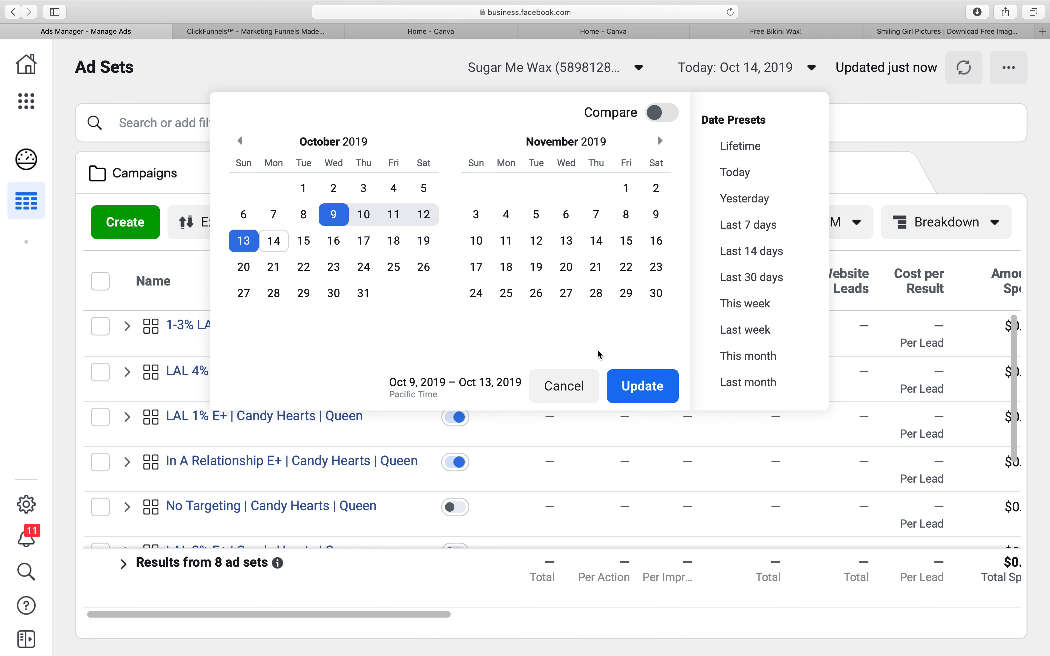
pyautogui.click(640, 384)
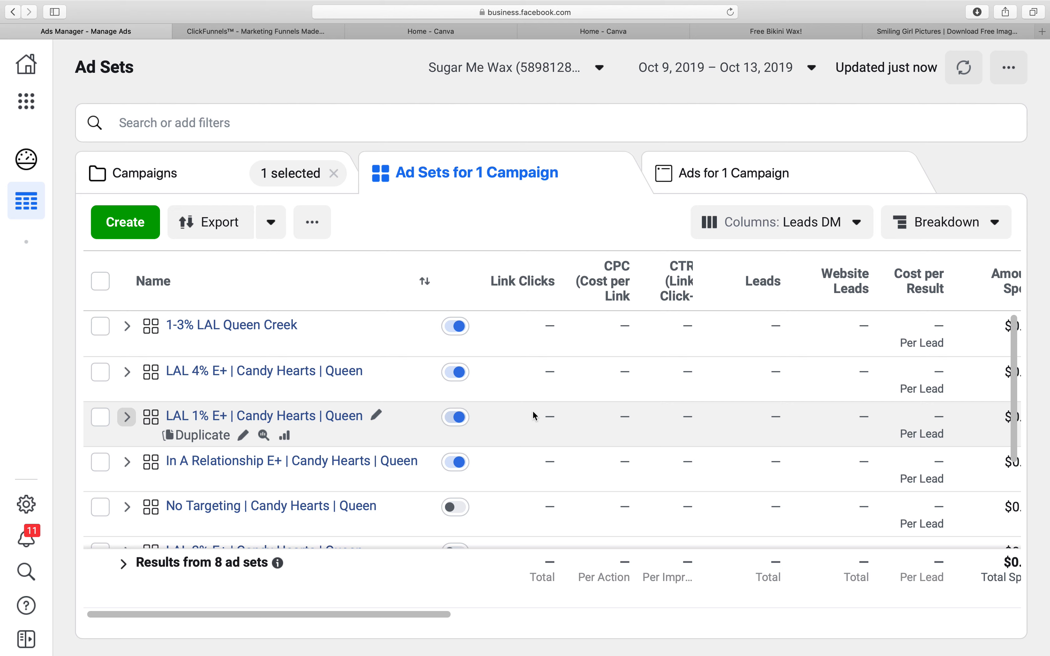
# - Examine the Queen Creek conversion campaign's ad sets, checking the leads, amount spent and delivery columns
pyautogui.scroll(-1, 533, 411)
pyautogui.scroll(1, 532, 411)
pyautogui.hscroll(-2, 533, 412)
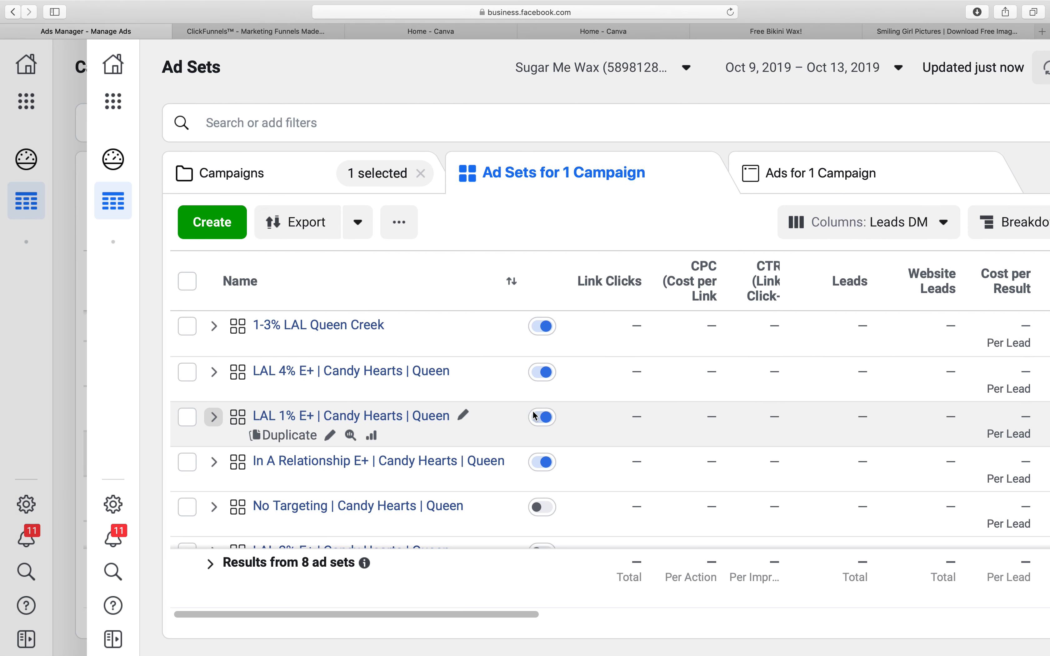
pyautogui.hscroll(5, 663, 409)
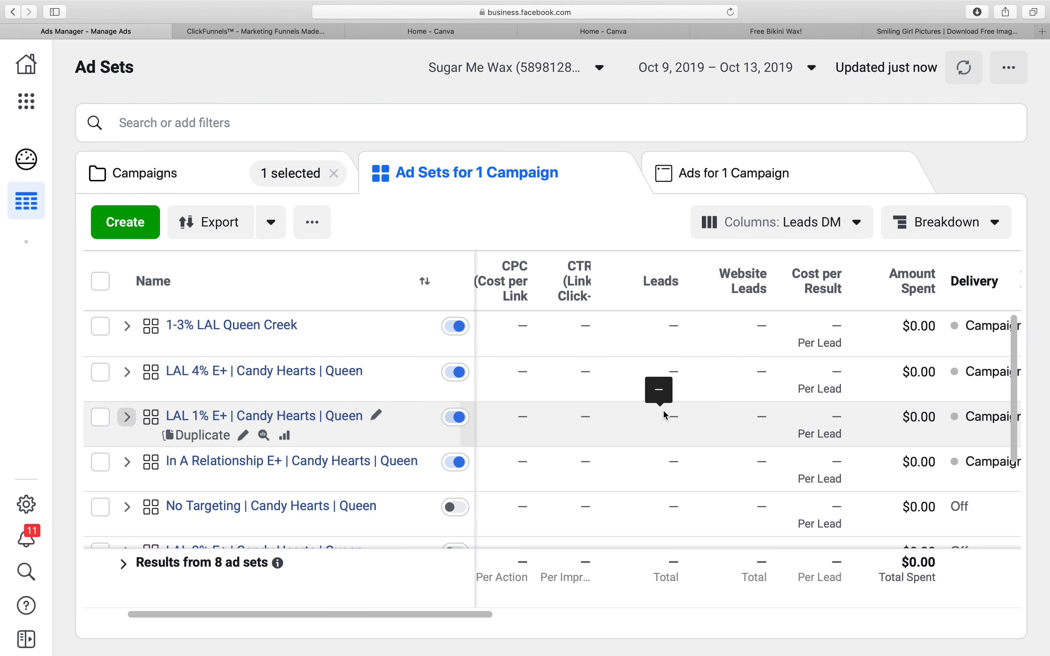
pyautogui.hscroll(-3, 663, 410)
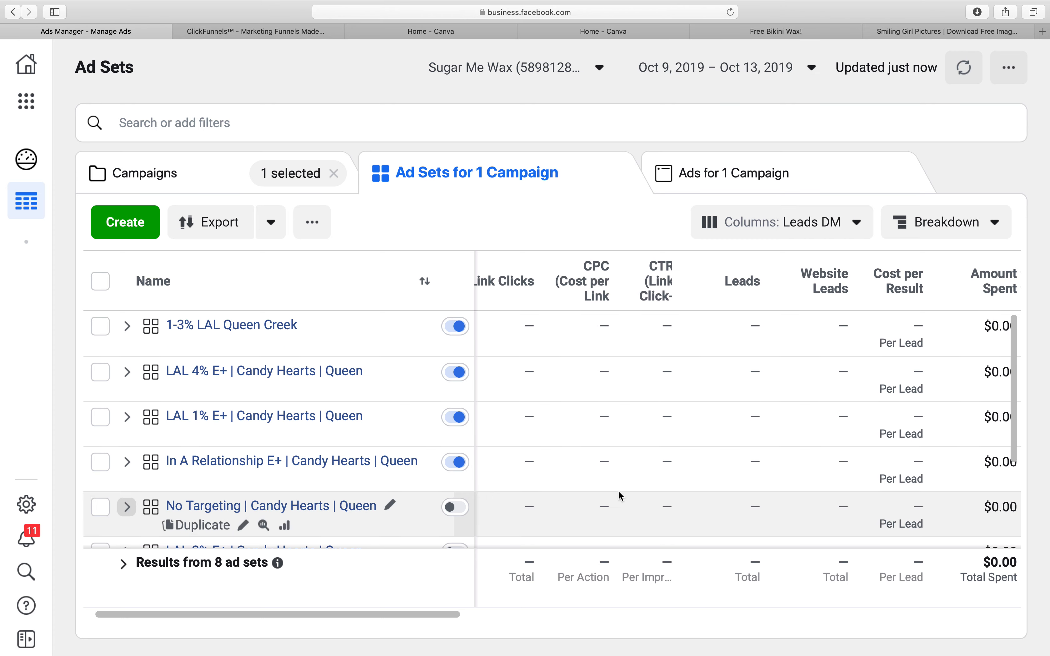
pyautogui.scroll(-3, 619, 491)
pyautogui.hscroll(4, 618, 491)
pyautogui.scroll(3, 625, 489)
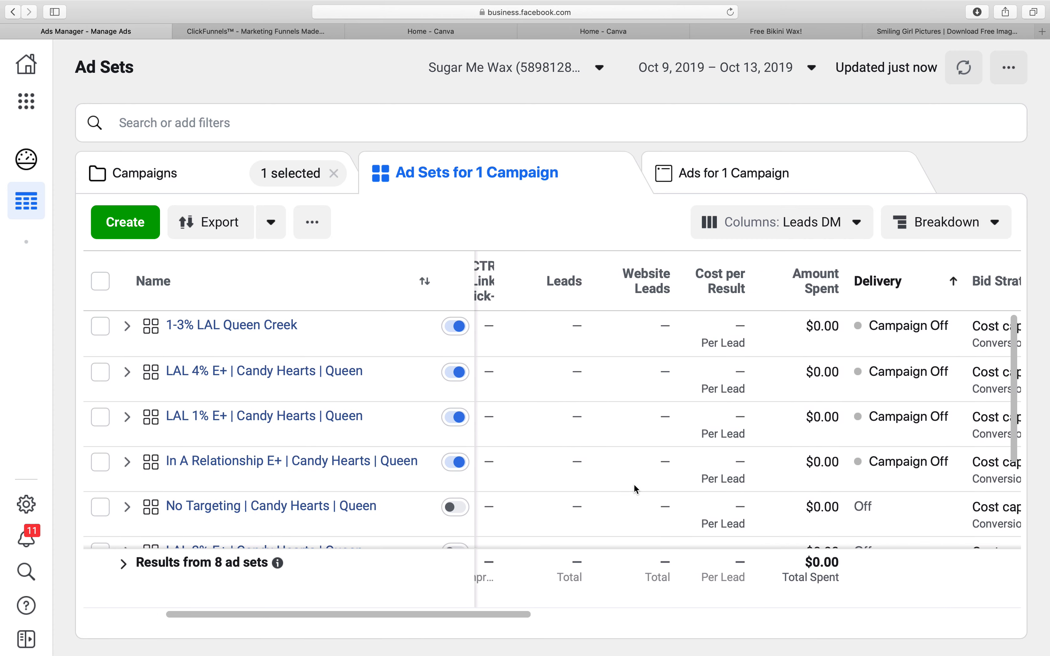
# - Extend the date range to Oct 9 – Oct 14, 2019 and check the remaining ad sets of the Queen Creek conversion campaign
pyautogui.click(674, 69)
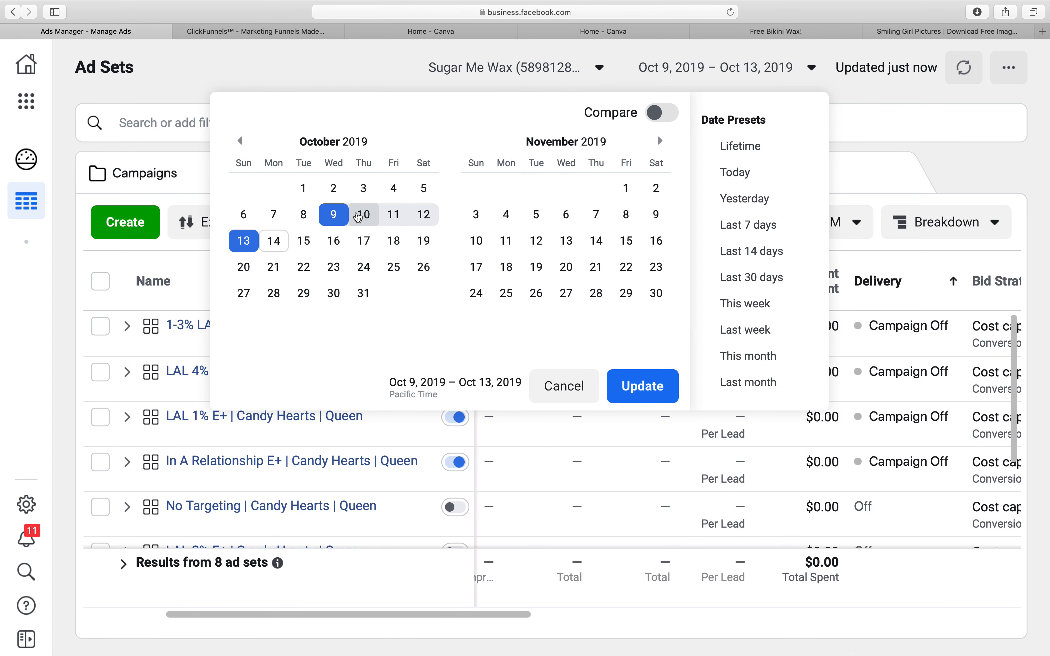
pyautogui.click(344, 216)
pyautogui.click(279, 238)
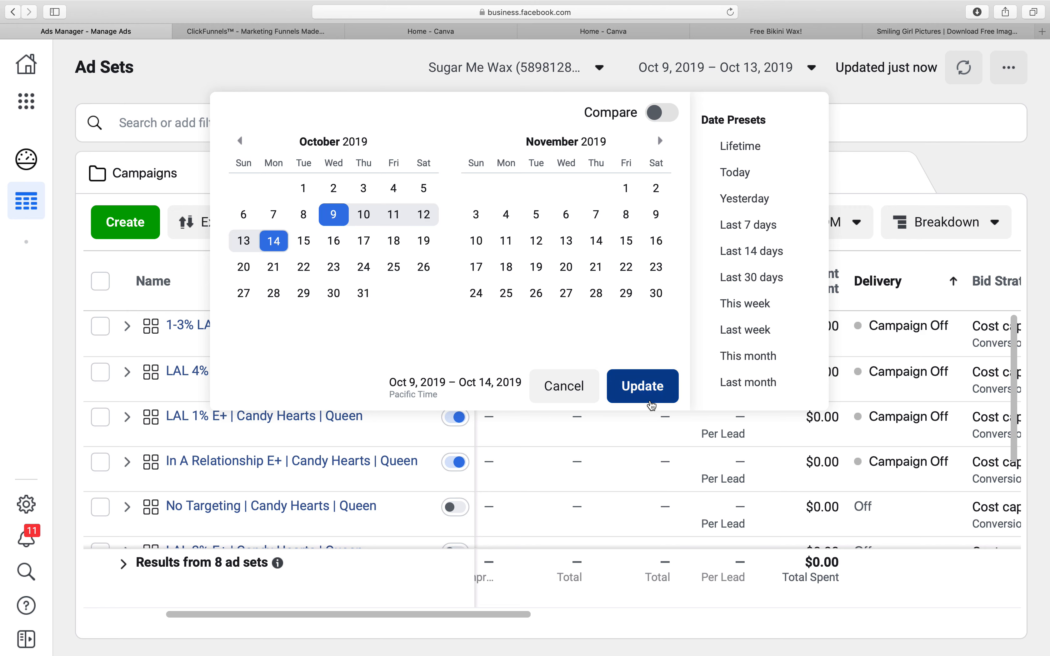
pyautogui.click(644, 388)
pyautogui.scroll(-3, 698, 410)
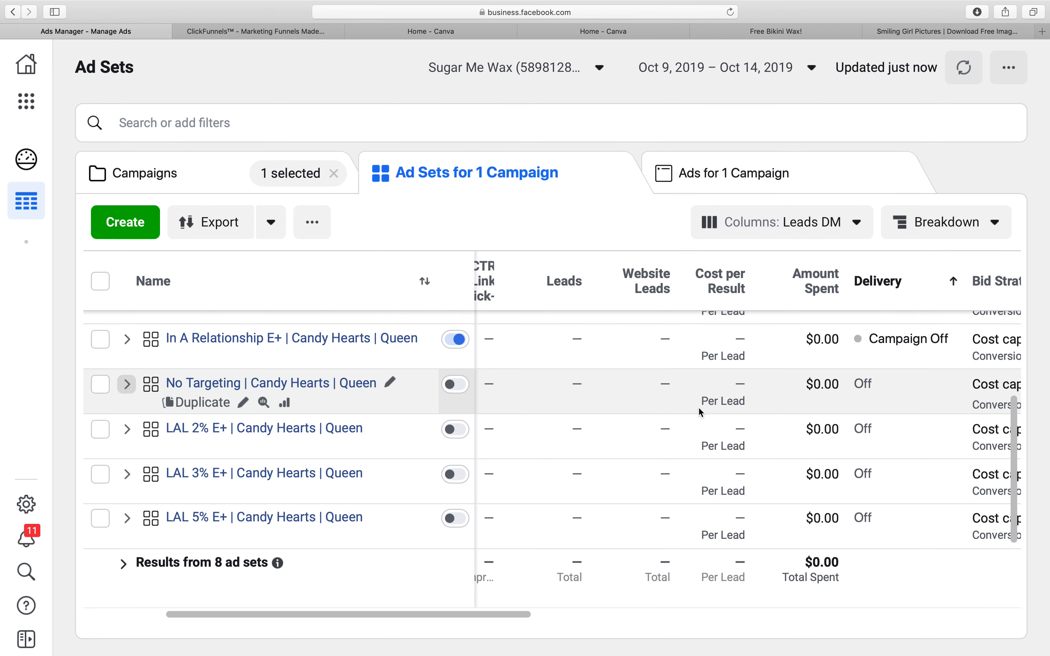
pyautogui.hscroll(-3, 698, 410)
# - Return to the campaign list, deselect "Queen Creek | Conversions | CBO" and open the ad sets of the active Queen Creek CBO campaign
pyautogui.click(214, 167)
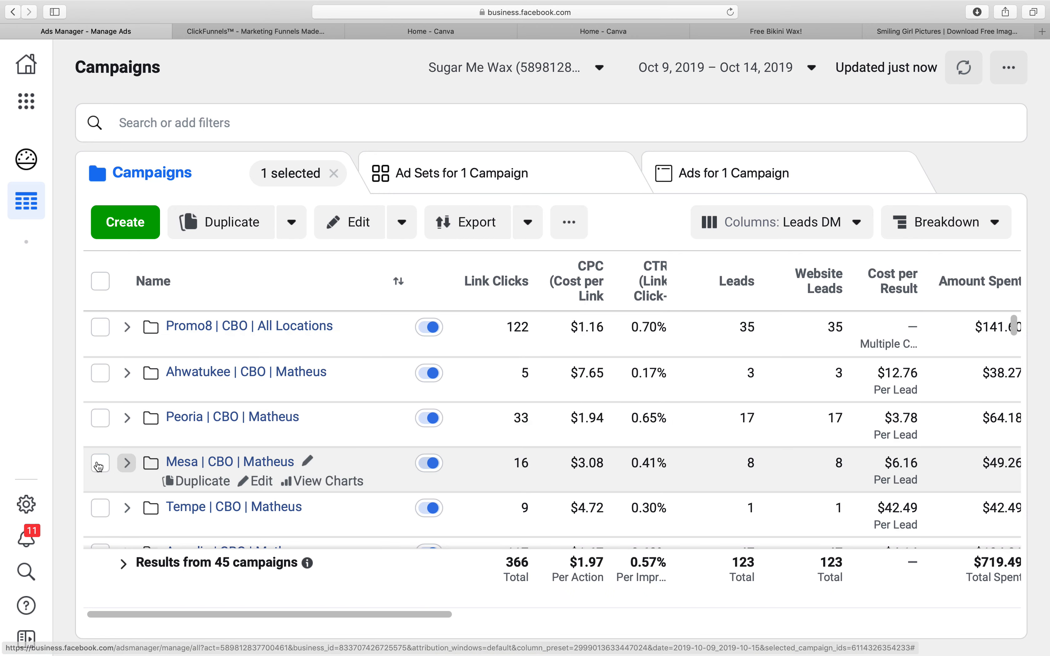
pyautogui.scroll(-3, 100, 467)
pyautogui.scroll(3, 99, 466)
pyautogui.scroll(-10, 99, 467)
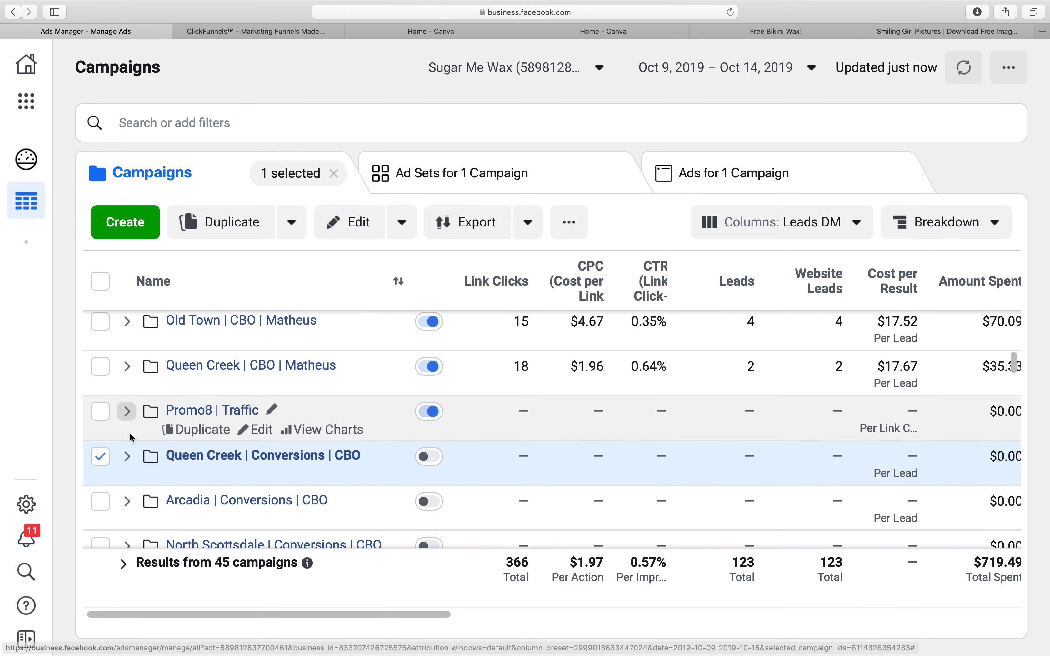
pyautogui.click(102, 457)
pyautogui.click(225, 374)
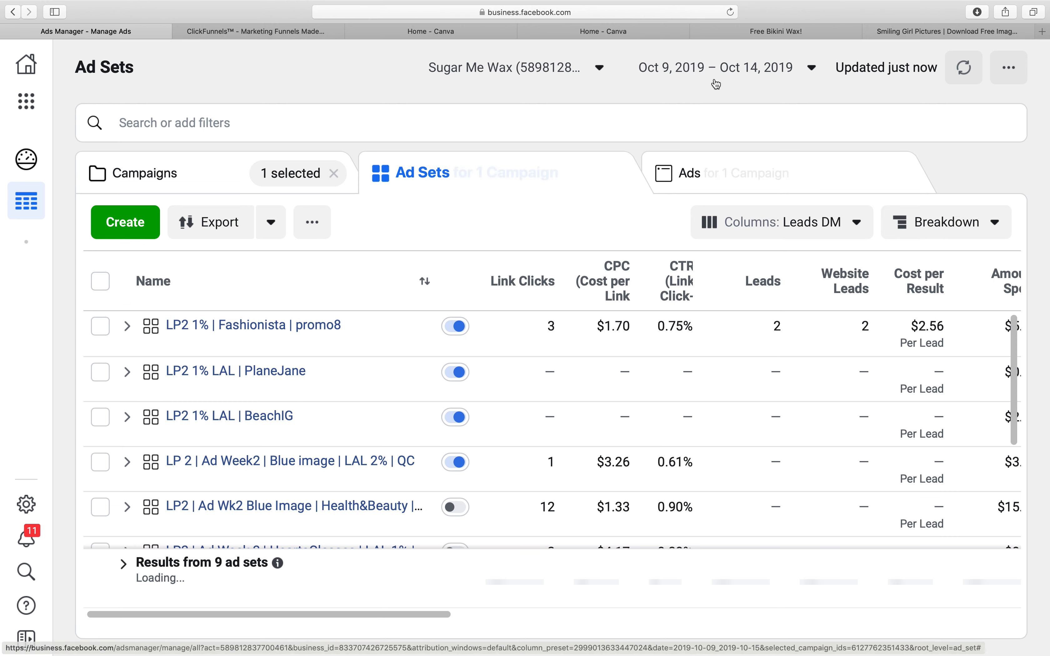
# - Set the date range to Oct 9 – Oct 13, 2019 and bring up the campaign's blue image ad sets
pyautogui.click(720, 77)
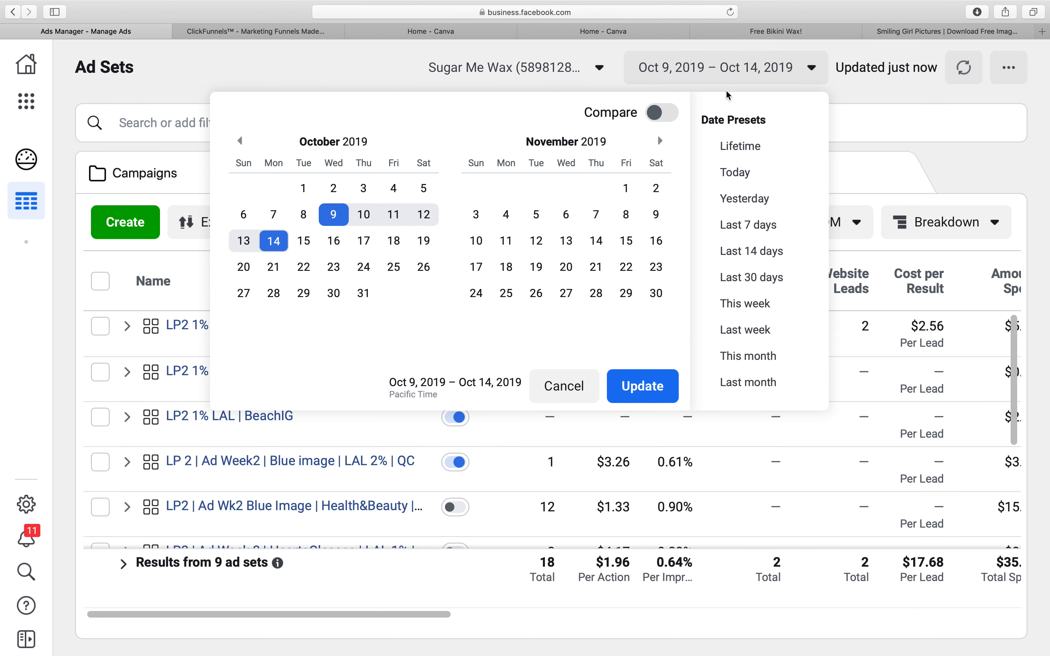
pyautogui.click(341, 215)
pyautogui.click(643, 386)
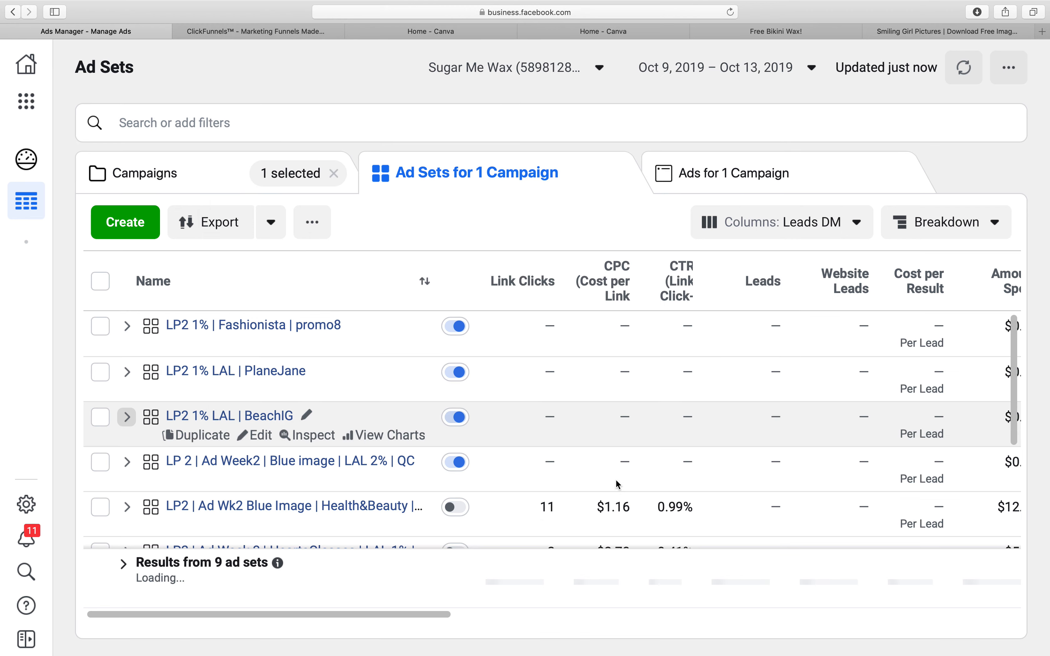
pyautogui.scroll(-1, 625, 367)
pyautogui.scroll(-5, 625, 368)
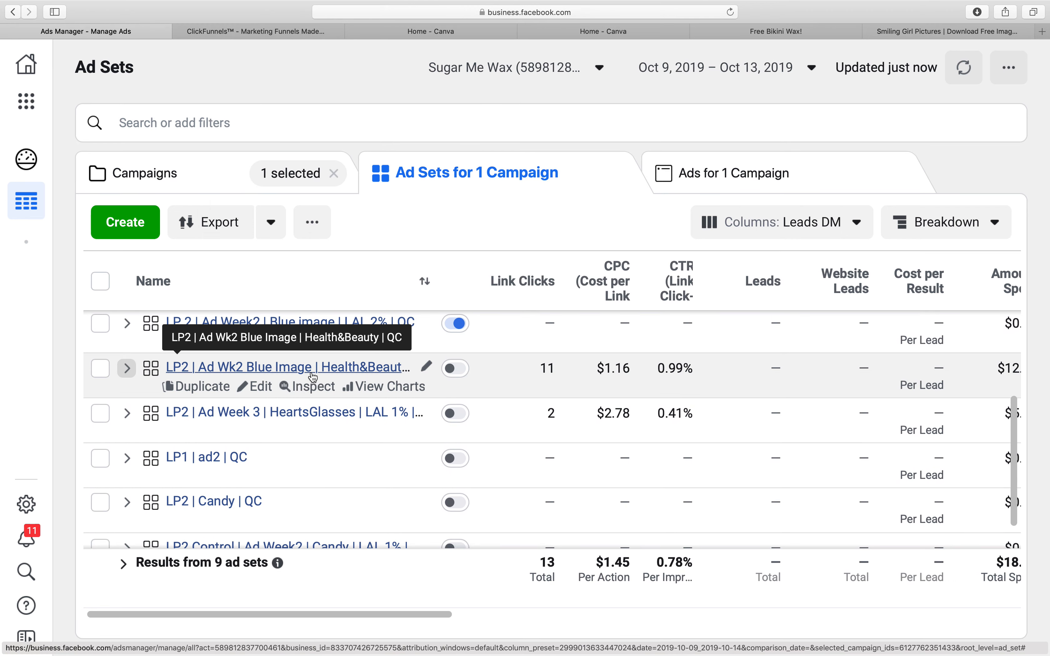
# - Examine the CPC and CTR of the "LP2 | Ad Wk2 Blue Image | Health&Beauty | QC" ad set and compare the neighbouring ad sets
pyautogui.doubleClick(612, 368)
pyautogui.doubleClick(657, 373)
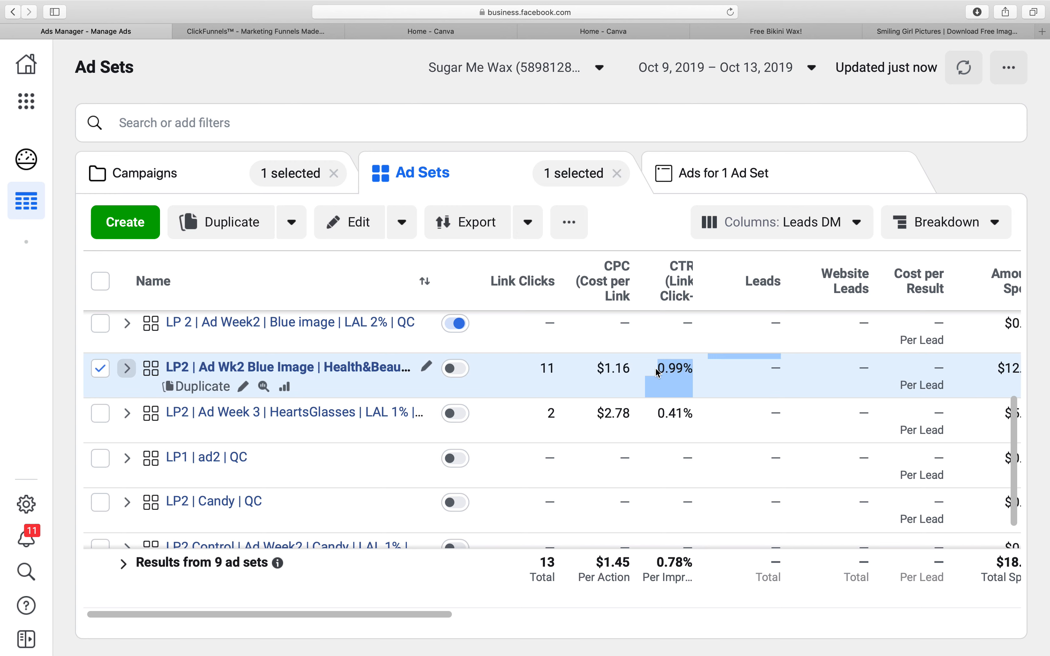
pyautogui.click(670, 368)
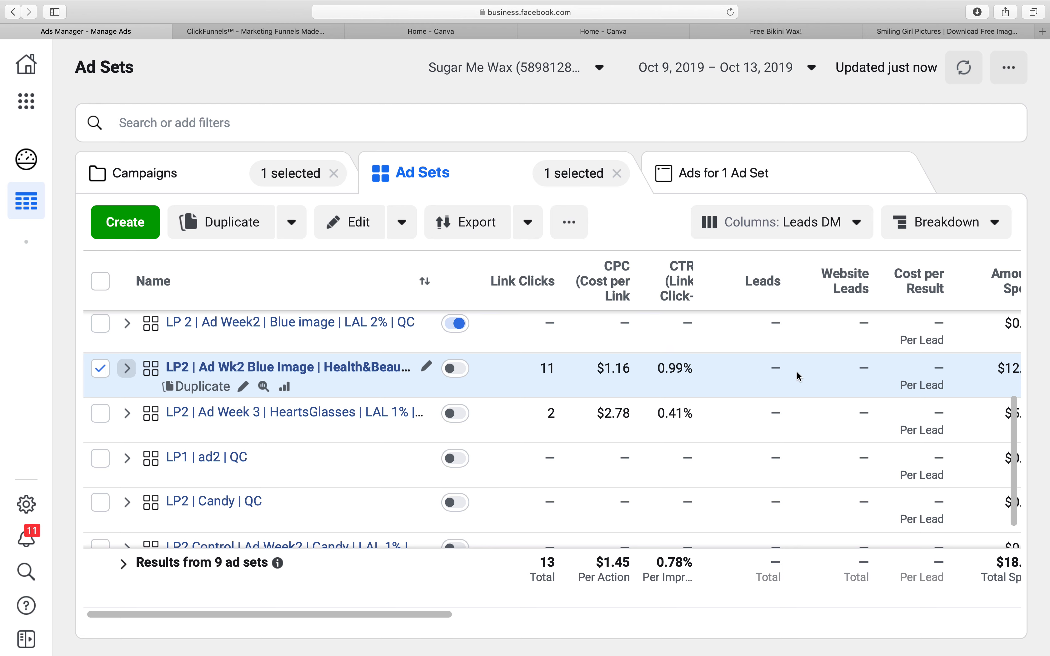
pyautogui.scroll(-1, 796, 377)
pyautogui.scroll(5, 798, 373)
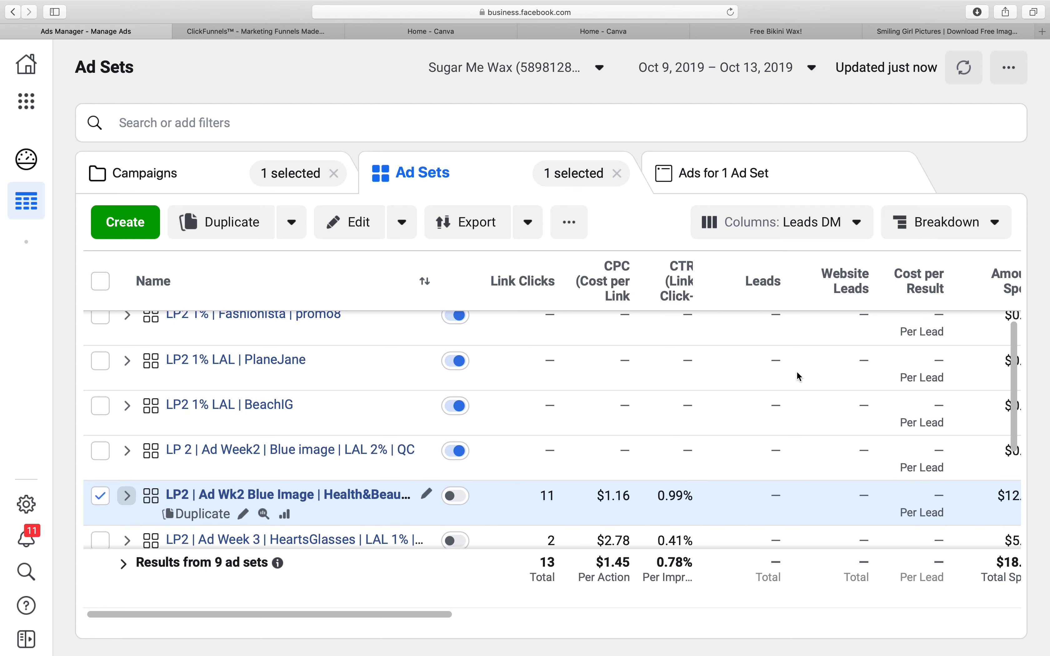
pyautogui.scroll(-2, 796, 375)
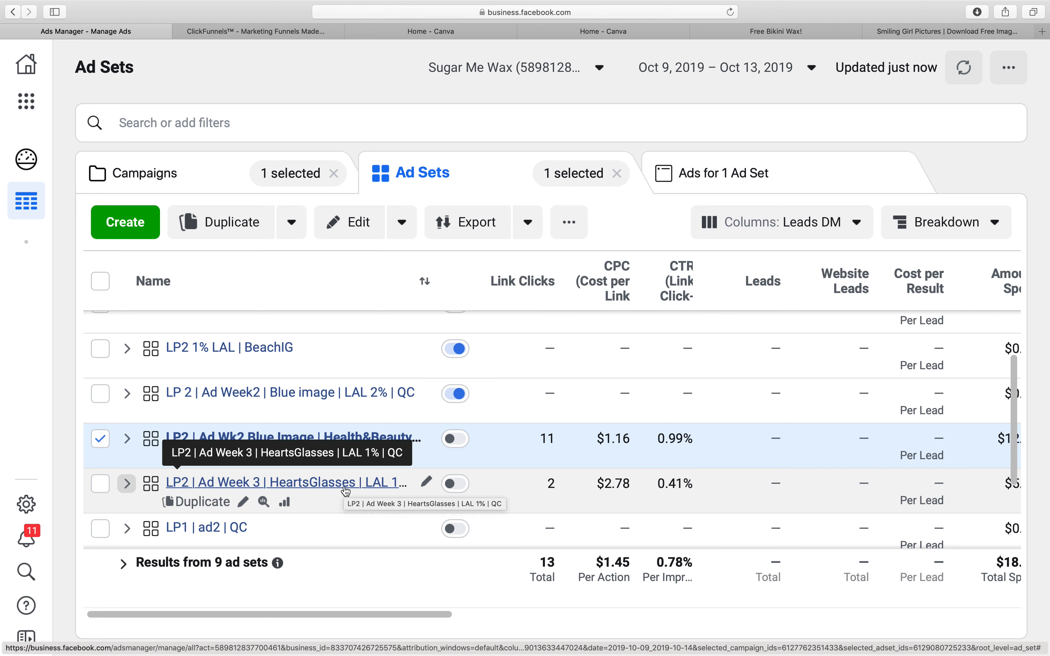
# - Duplicate the HeartsGlasses LAL 1% ad set within its original campaign and name the copy "LP2 | Ad Week 3 | BeachIG2 | LAL 1% | QC"
pyautogui.click(201, 503)
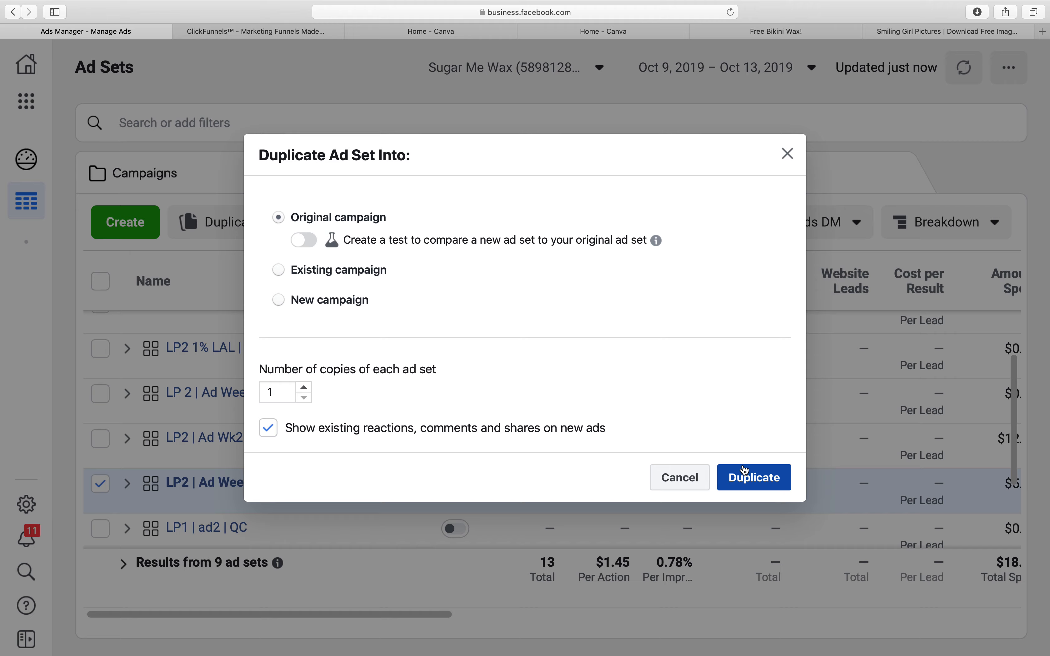
pyautogui.click(746, 486)
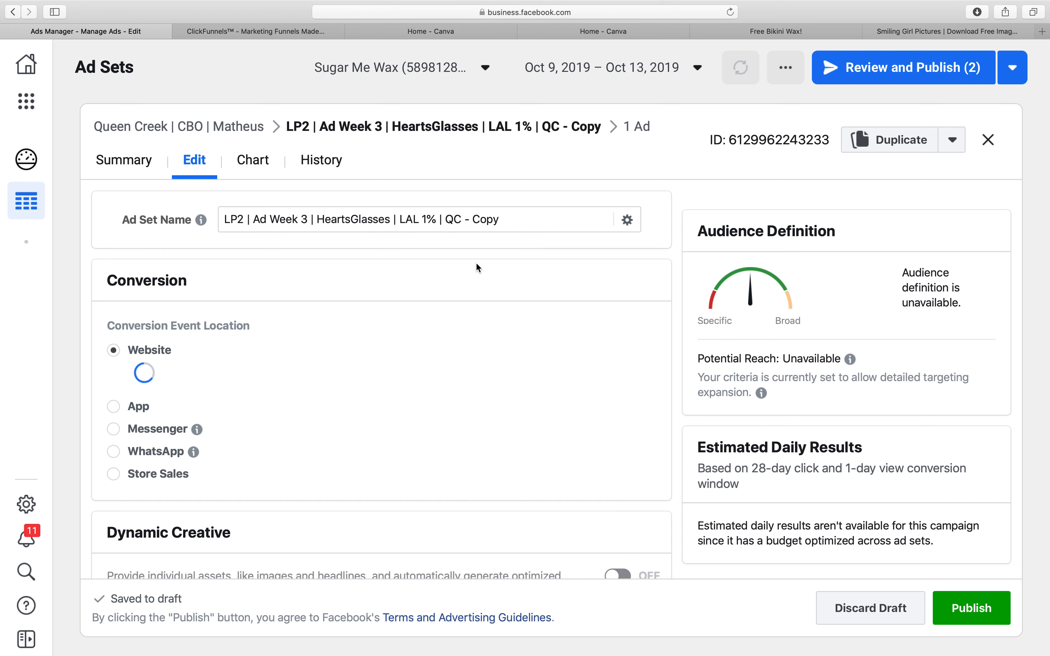
pyautogui.doubleClick(339, 222)
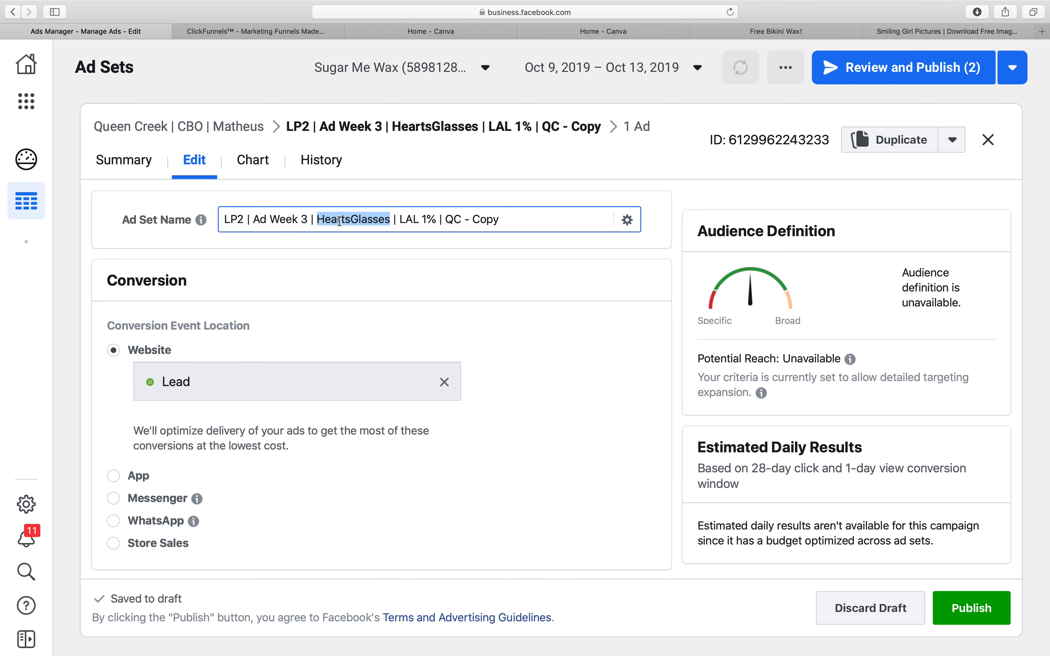
pyautogui.press('BackSpace')
pyautogui.write('BeachIG2')
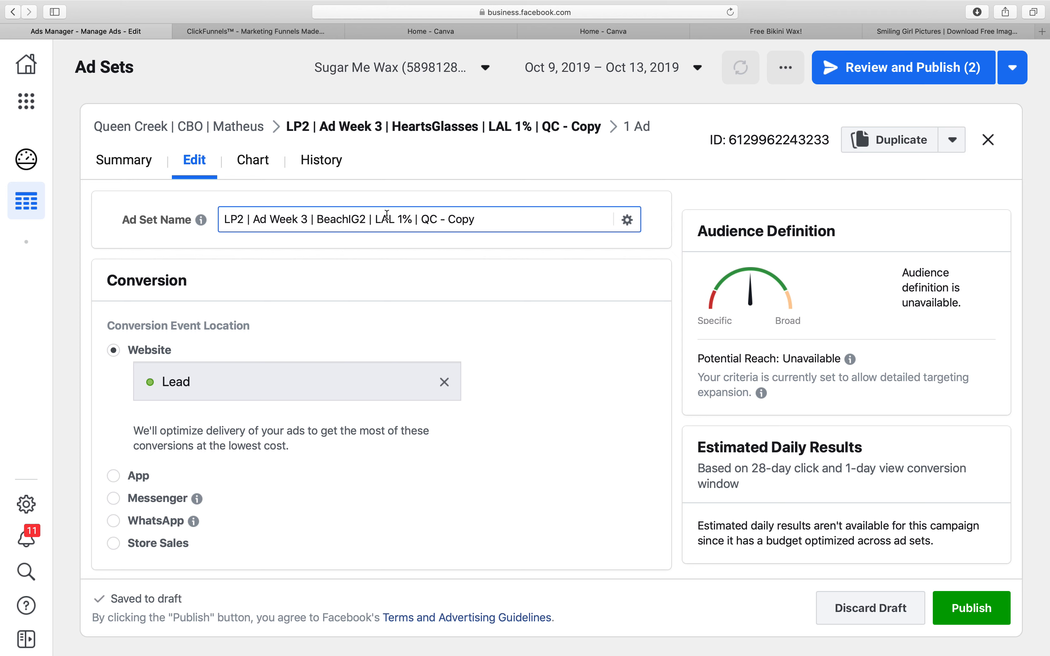
pyautogui.moveTo(437, 217); pyautogui.dragTo(475, 219)
pyautogui.press('BackSpace')
# - Review the copied ad set's custom audiences, age, gender and detailed targeting expansion settings
pyautogui.scroll(-15, 630, 398)
pyautogui.scroll(5, 629, 393)
pyautogui.scroll(10, 629, 393)
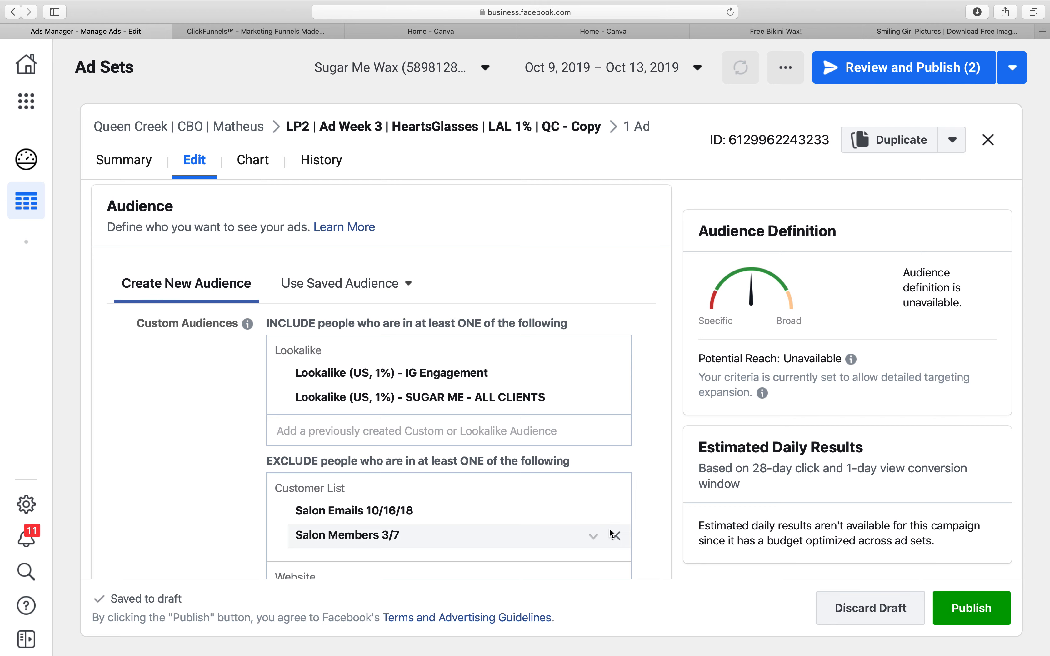
pyautogui.scroll(-10, 610, 532)
pyautogui.scroll(-6, 609, 529)
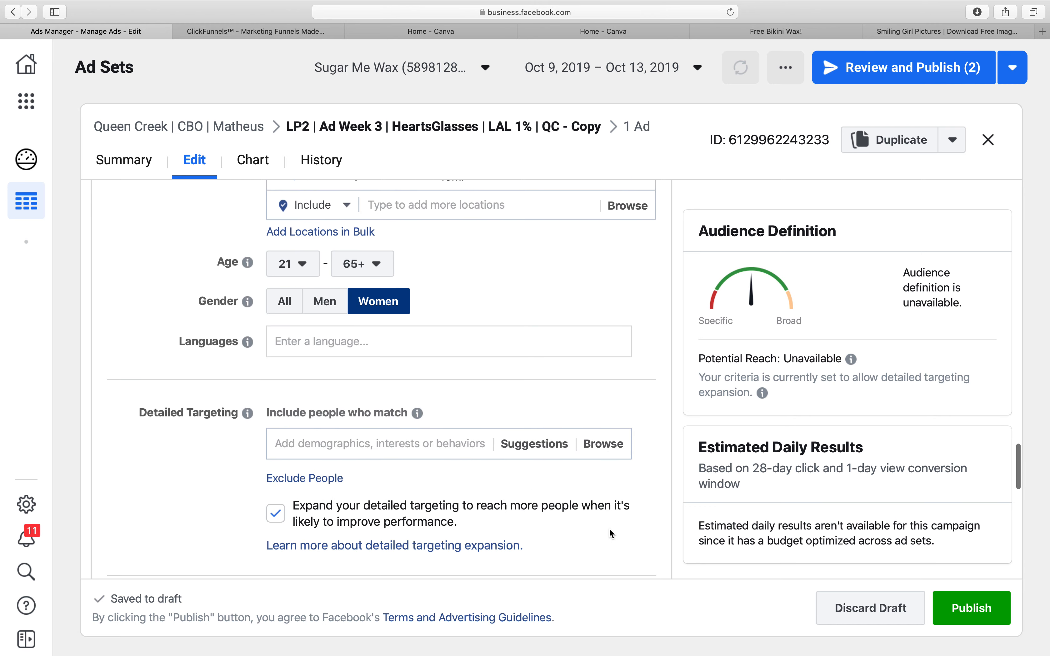
pyautogui.moveTo(293, 498); pyautogui.dragTo(436, 520)
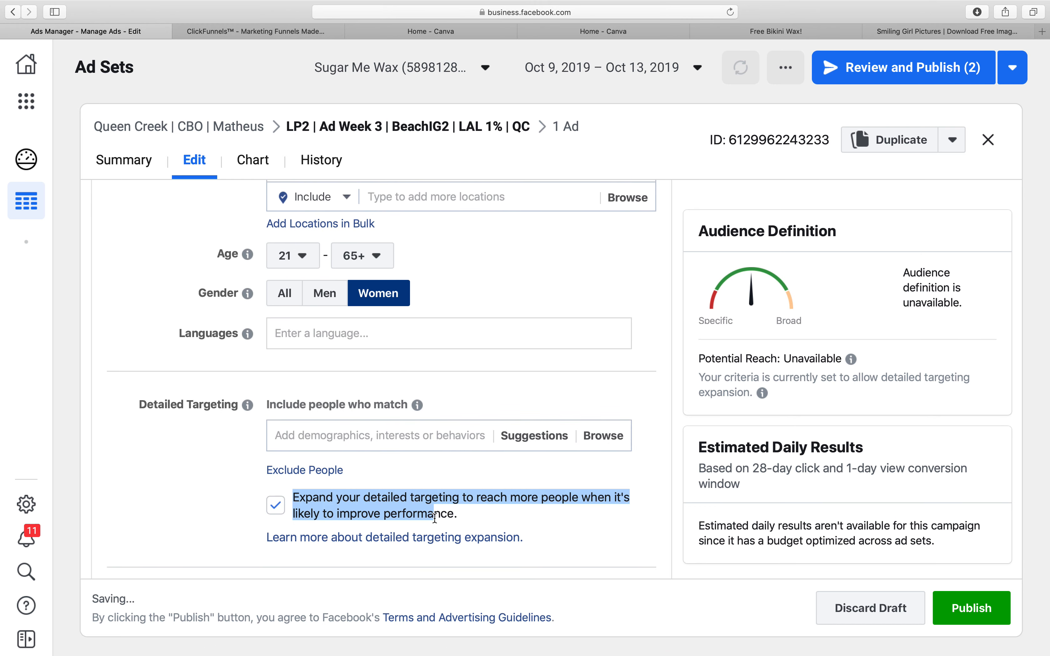
pyautogui.click(461, 524)
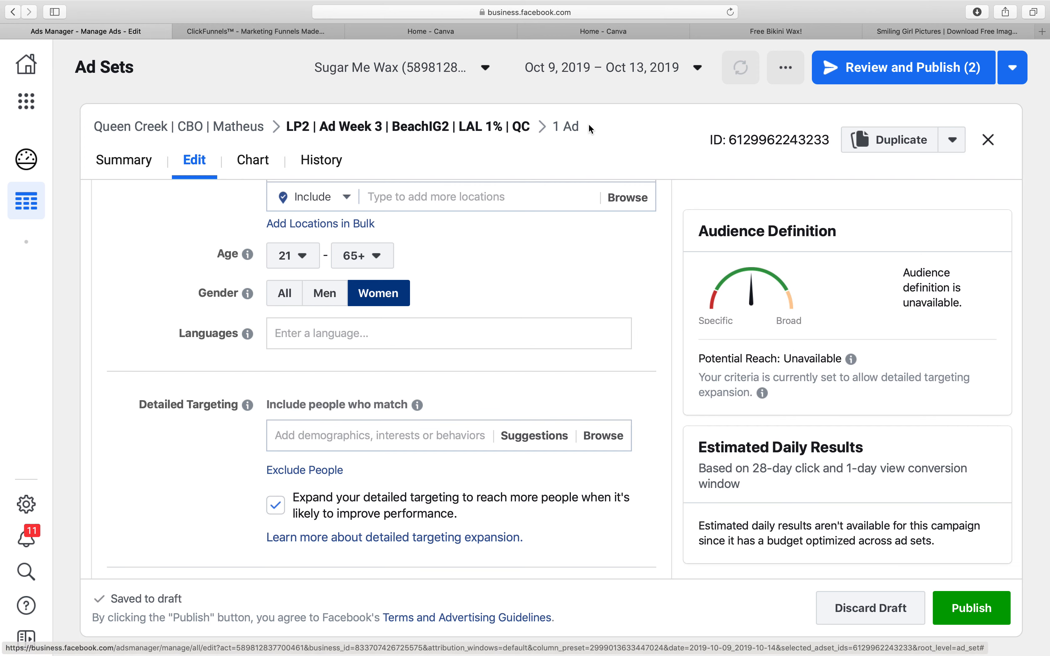
# - Rename the copied ad "LP2 | HeartsGlasses | QC - Delete" and publish it together with the new ad set
pyautogui.click(567, 126)
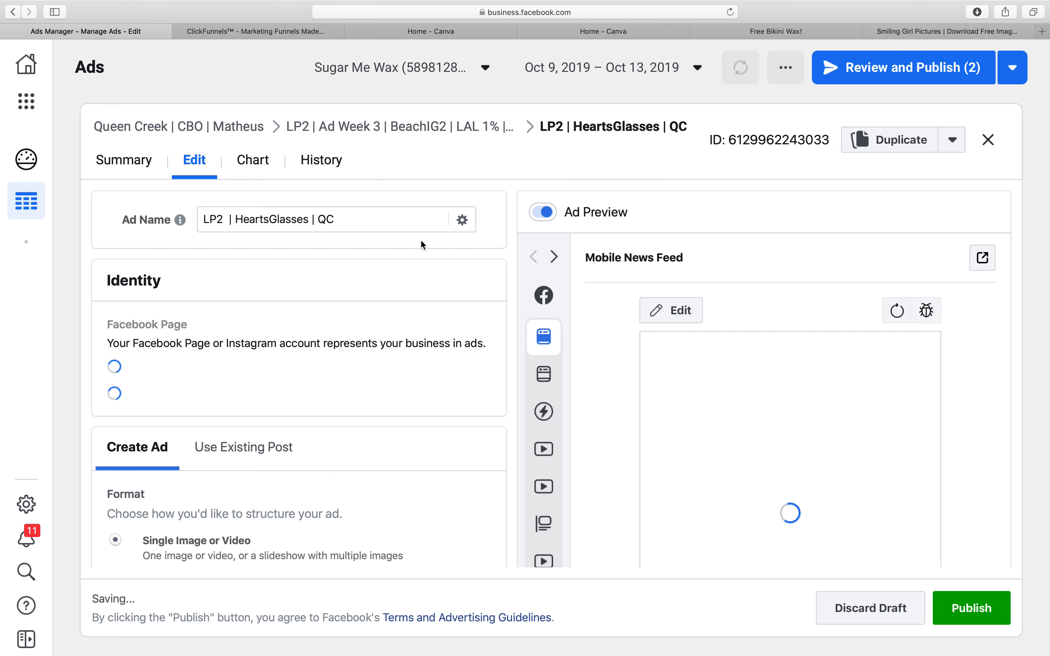
pyautogui.click(404, 224)
pyautogui.write('- Delete')
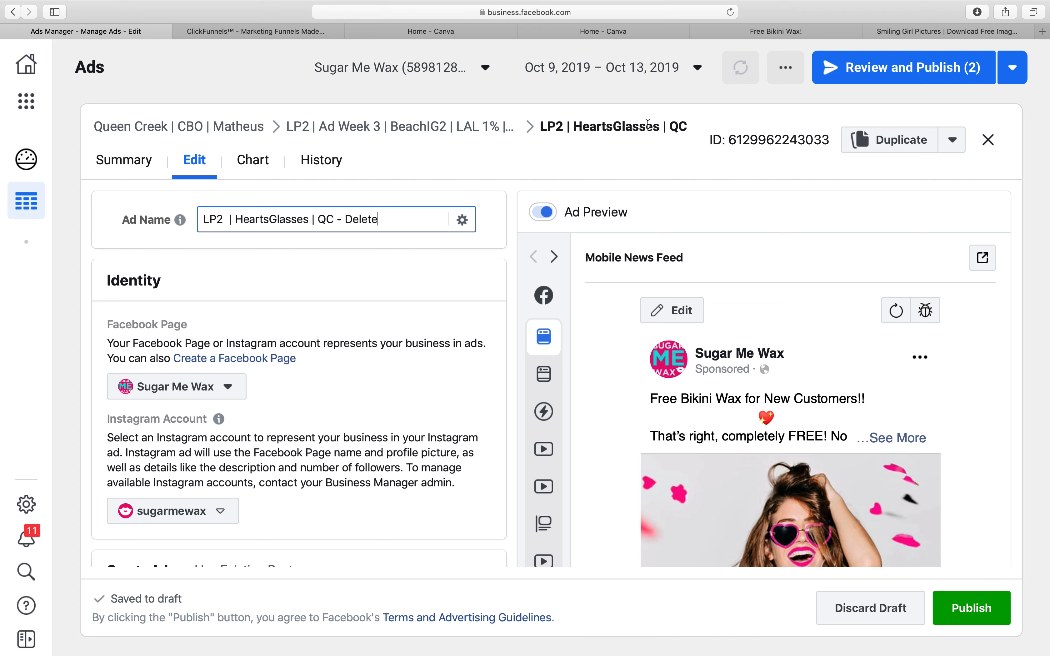
pyautogui.click(912, 80)
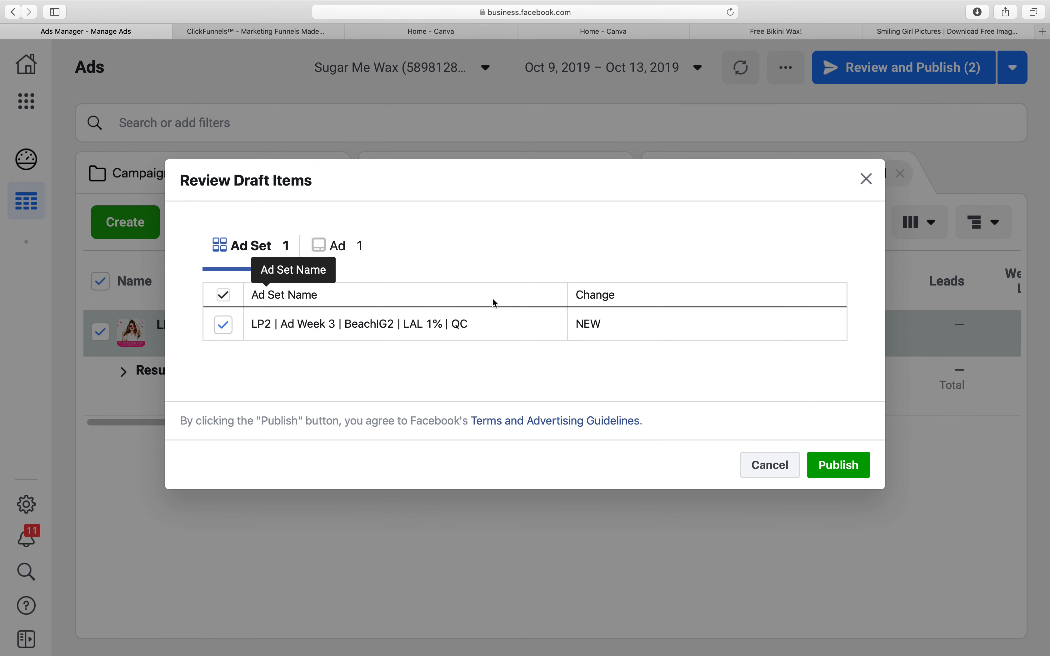
pyautogui.click(827, 466)
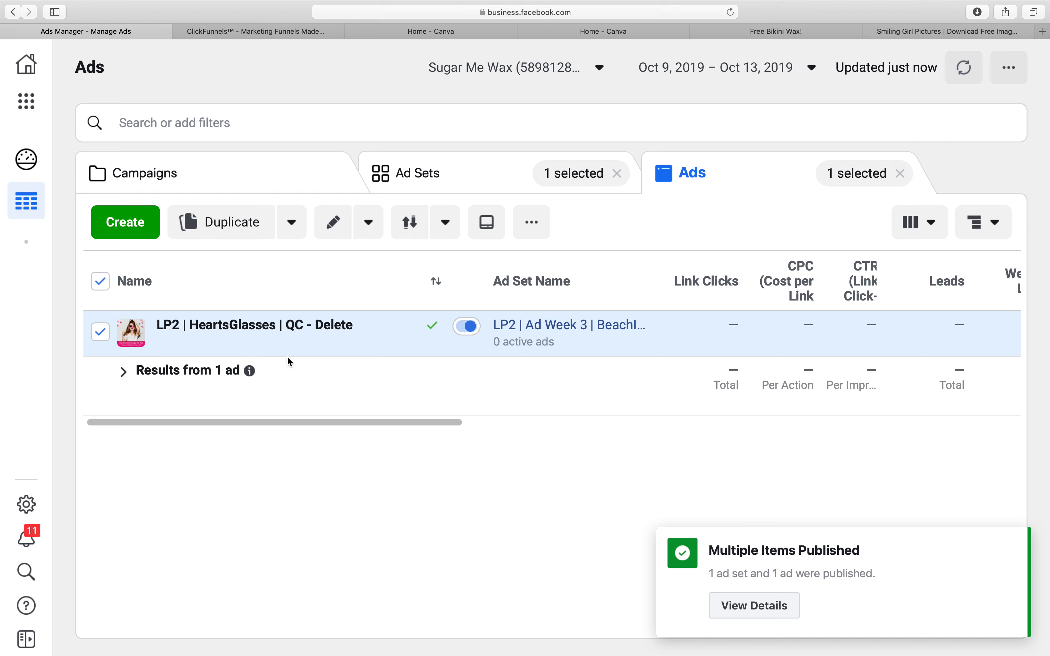
# - Edit the published HeartsGlasses copy and replace its image with beachIGFilter.png from the account's image assets
pyautogui.moveTo(261, 334)
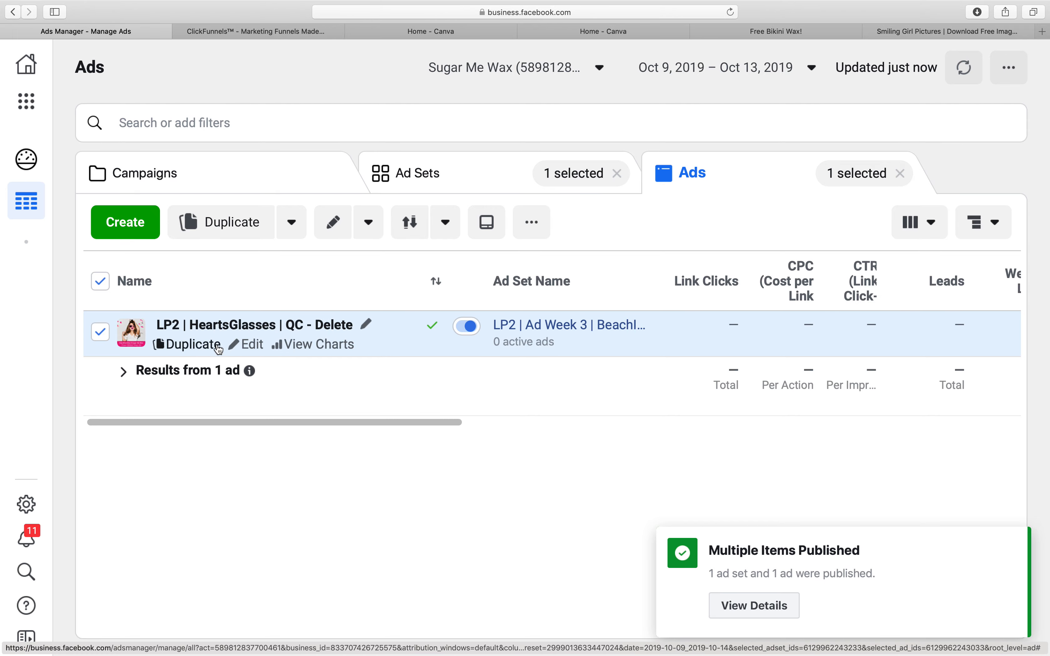
pyautogui.click(242, 348)
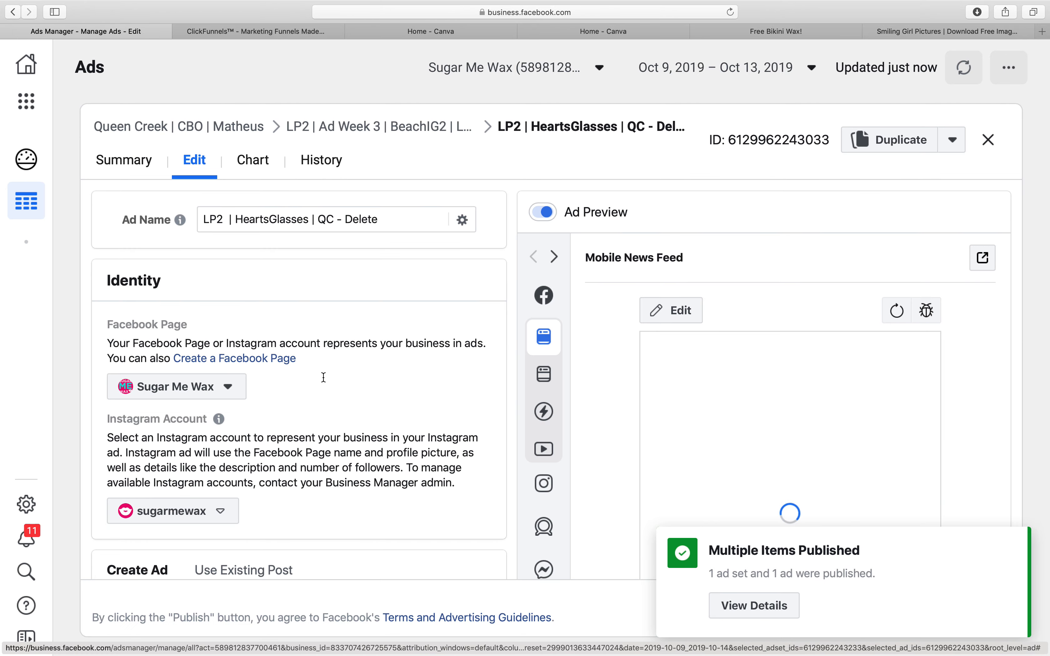
pyautogui.scroll(-10, 463, 435)
pyautogui.scroll(-7, 463, 435)
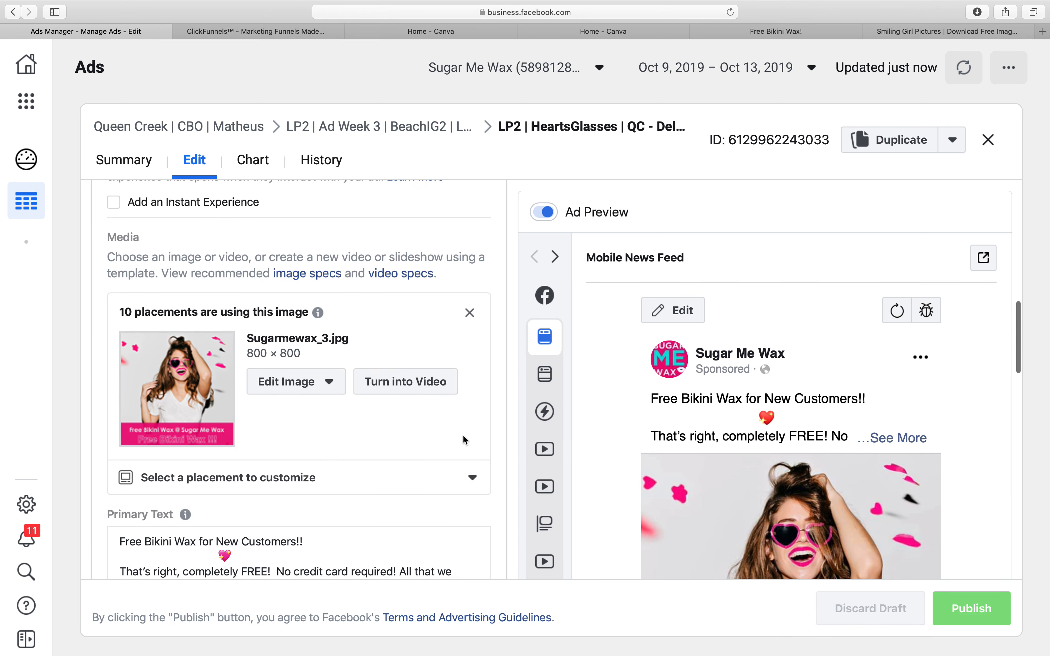
pyautogui.click(280, 236)
pyautogui.click(283, 266)
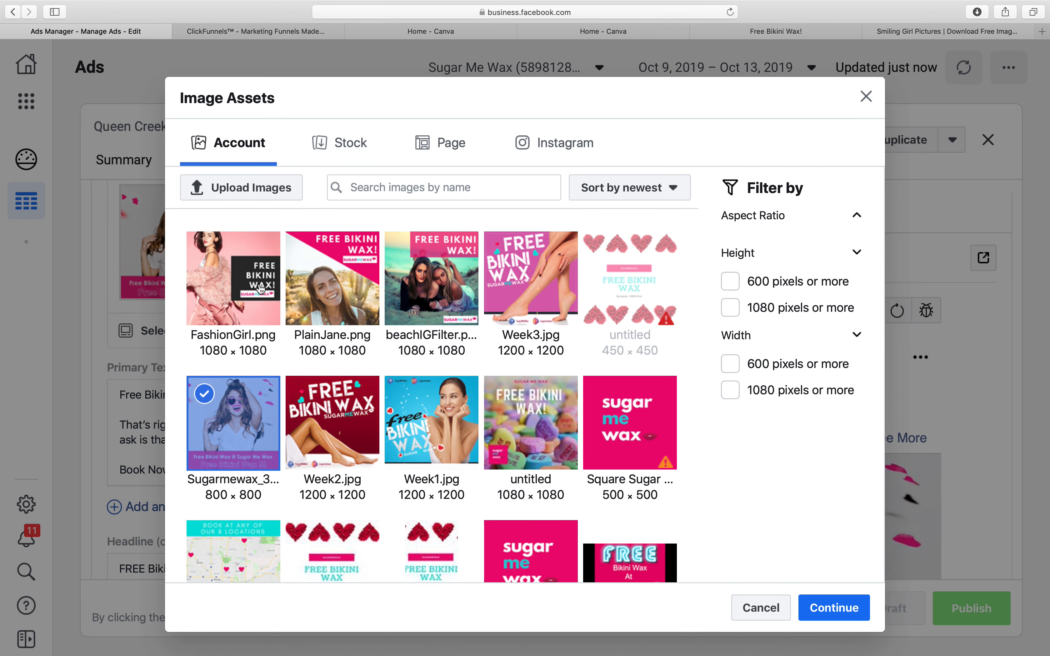
pyautogui.click(450, 296)
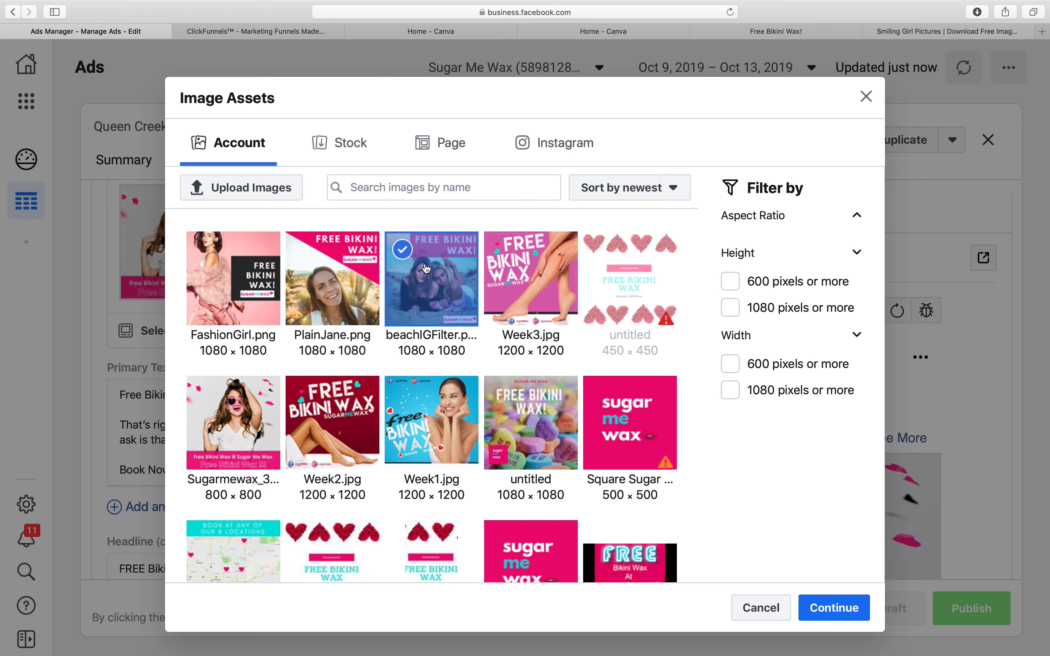
pyautogui.click(812, 603)
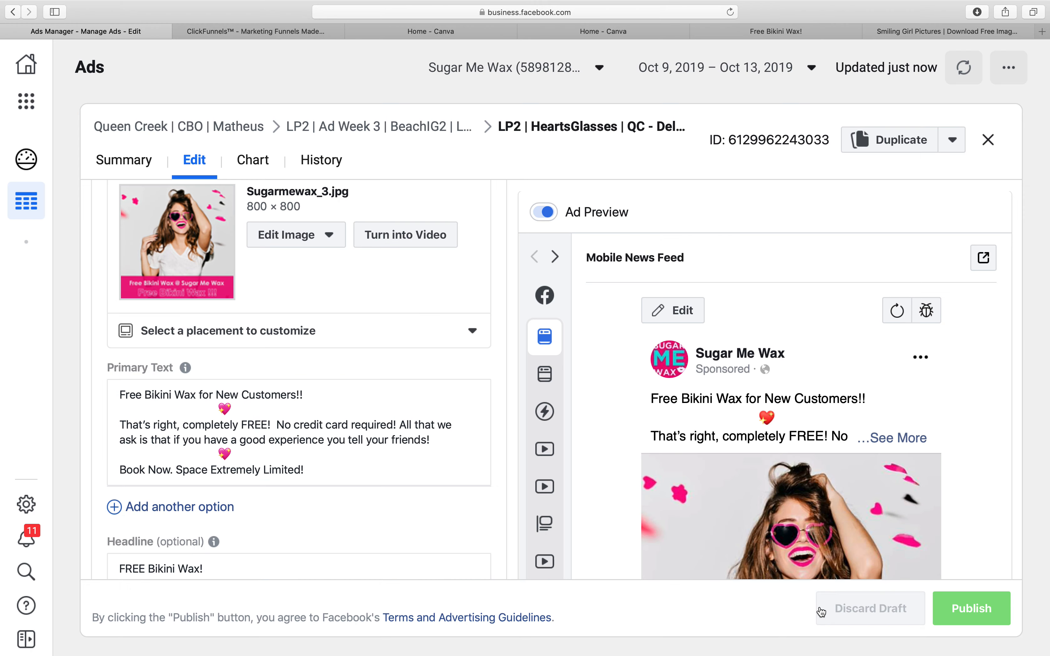
# - Check the ad's primary text, headline, display link, call to action and tracking against the new image
pyautogui.scroll(-5, 425, 399)
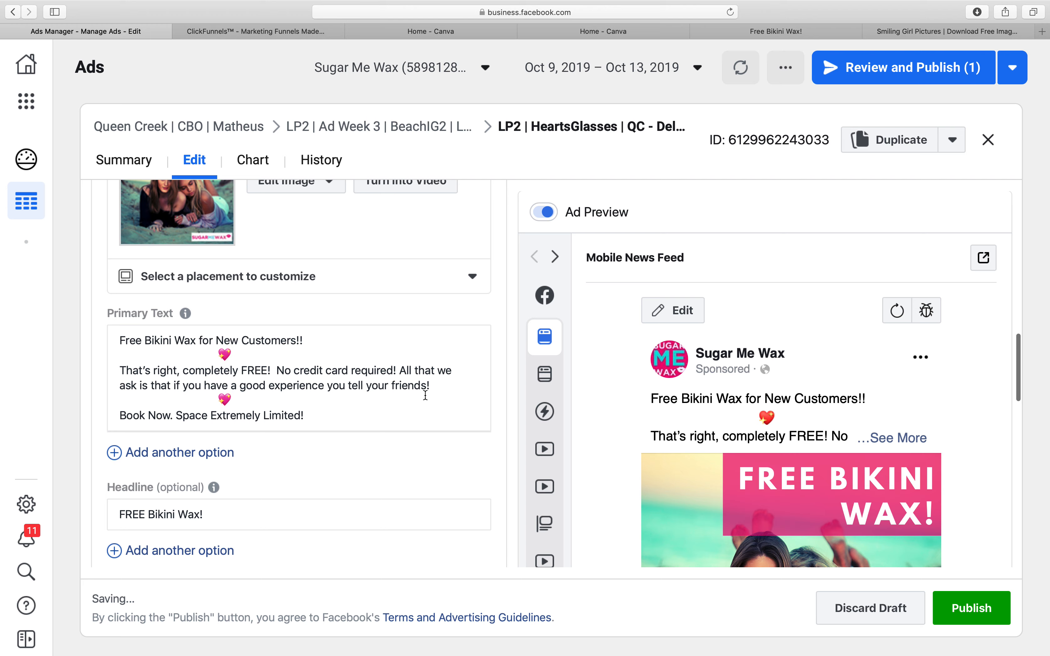
pyautogui.scroll(3, 425, 395)
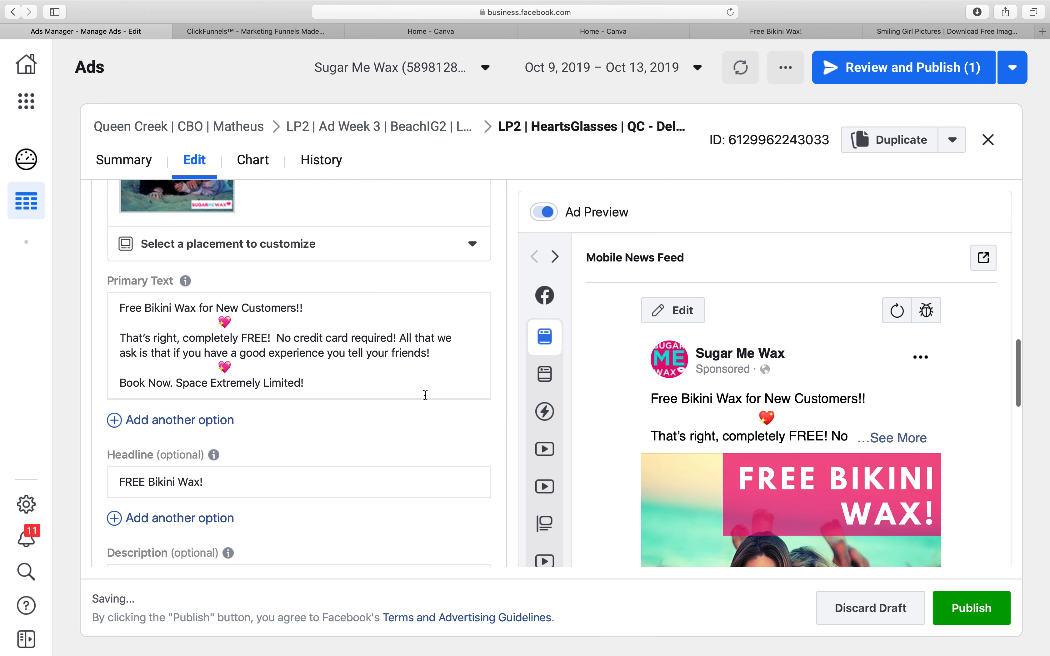
pyautogui.click(285, 244)
pyautogui.scroll(-3, 287, 369)
pyautogui.click(286, 501)
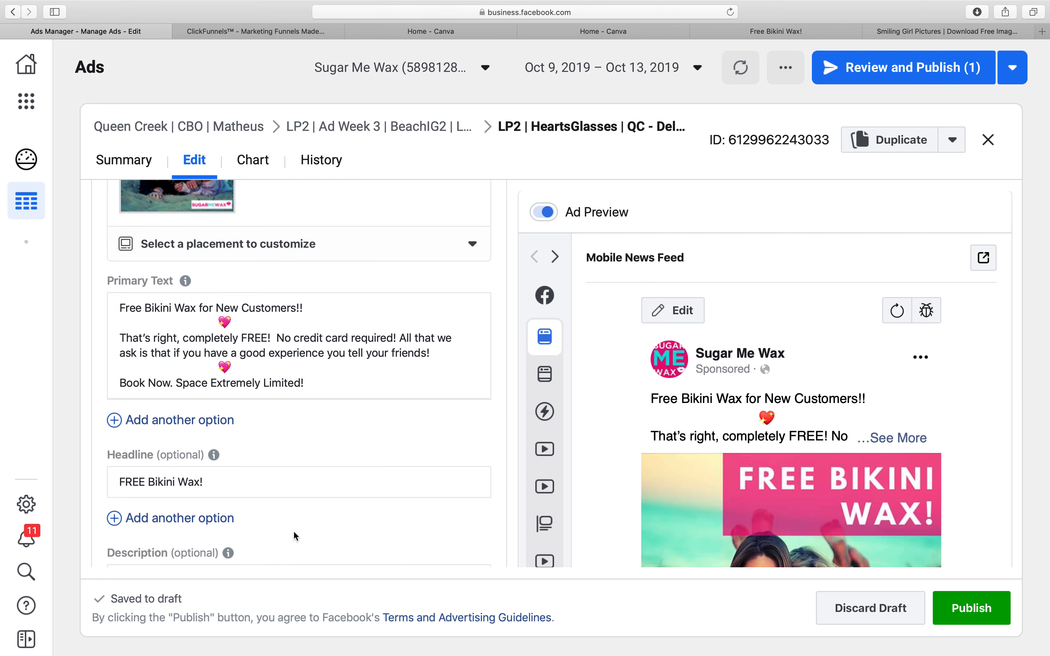
pyautogui.scroll(-2, 370, 408)
pyautogui.scroll(-10, 369, 402)
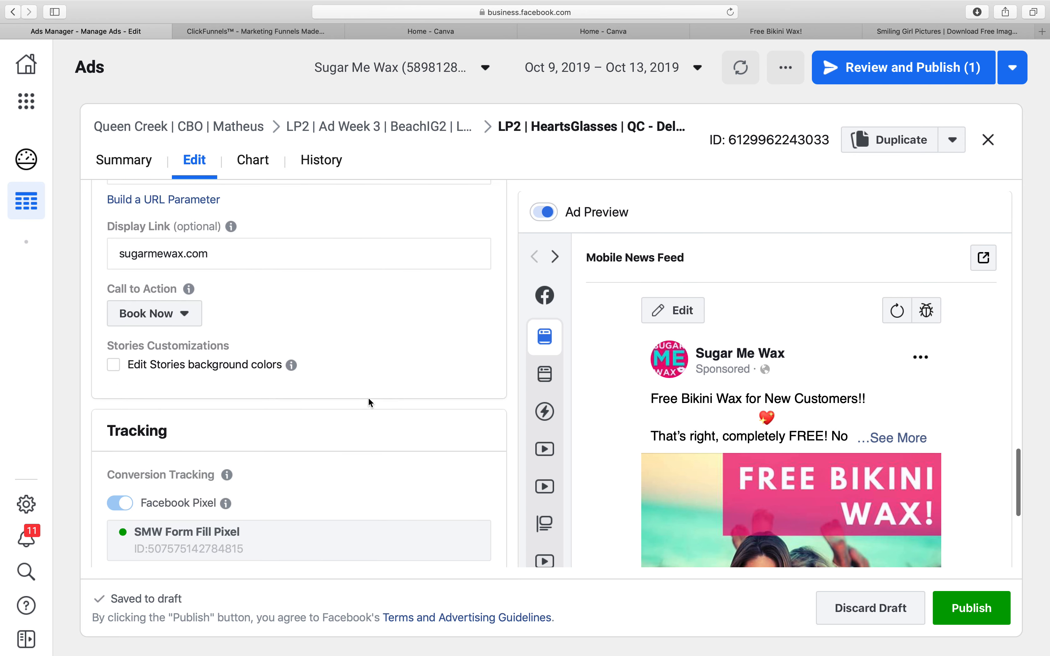
pyautogui.scroll(10, 368, 397)
pyautogui.scroll(3, 369, 397)
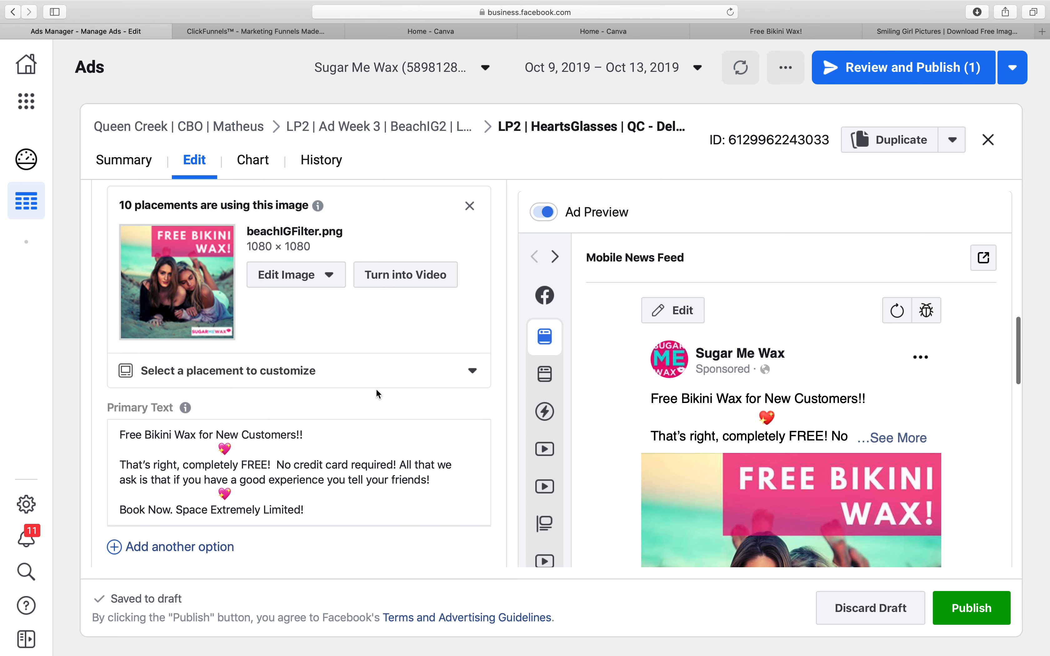
# - Preview the beach image in the Facebook Stories placement customization, and close it without changing anything
pyautogui.click(380, 373)
pyautogui.click(360, 444)
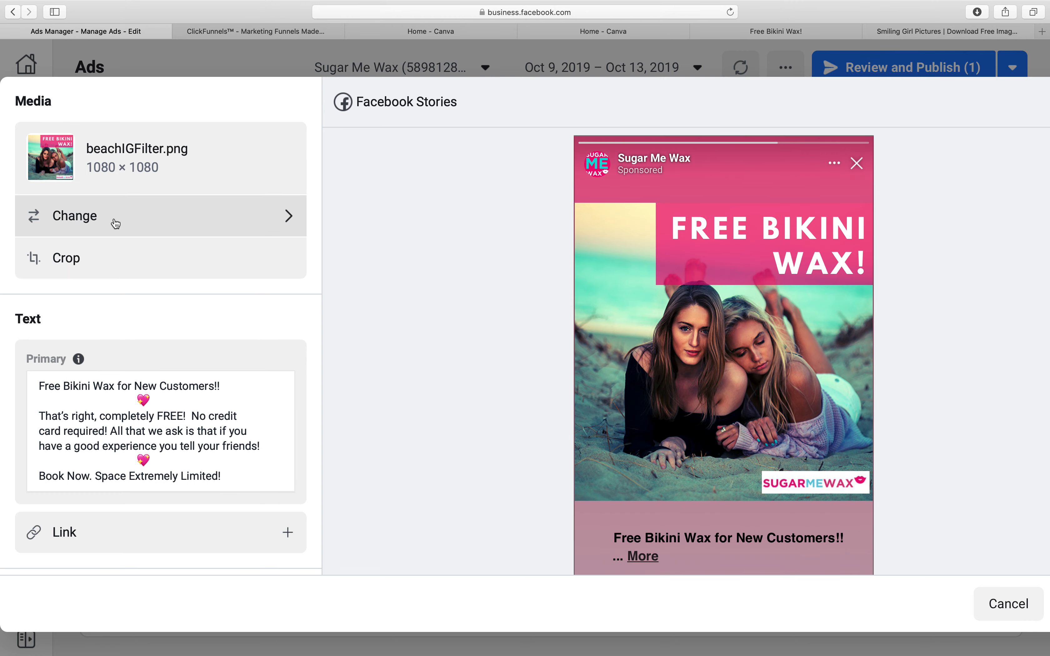
pyautogui.scroll(-5, 605, 355)
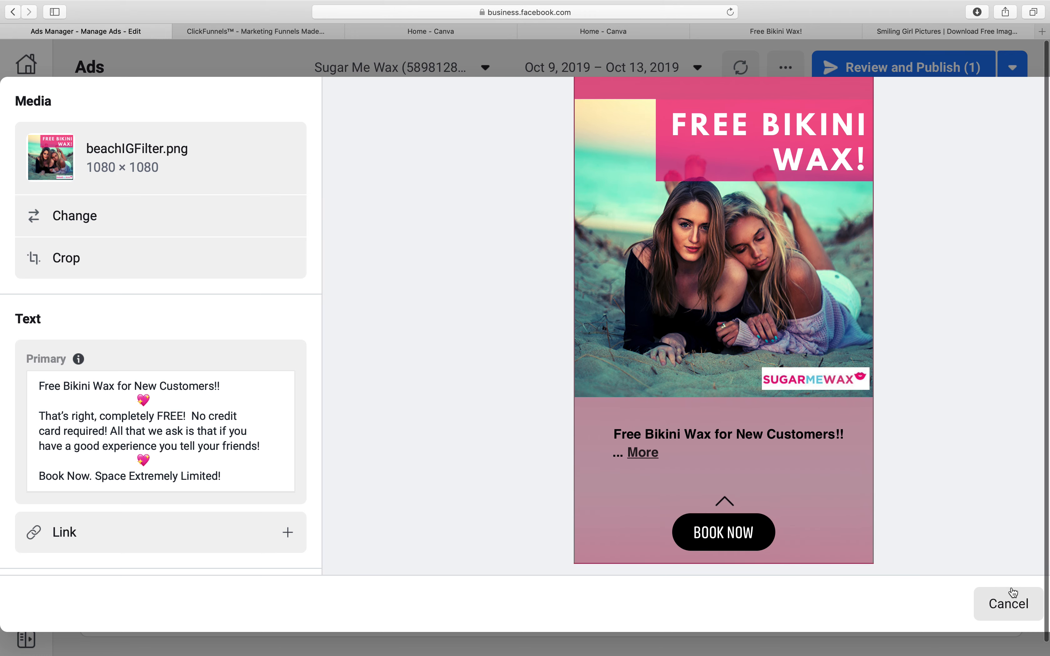
pyautogui.click(1008, 602)
# - Recheck the ad's media, call to action and tracking, and publish the ad with its new beach image
pyautogui.scroll(-2, 260, 467)
pyautogui.scroll(3, 258, 464)
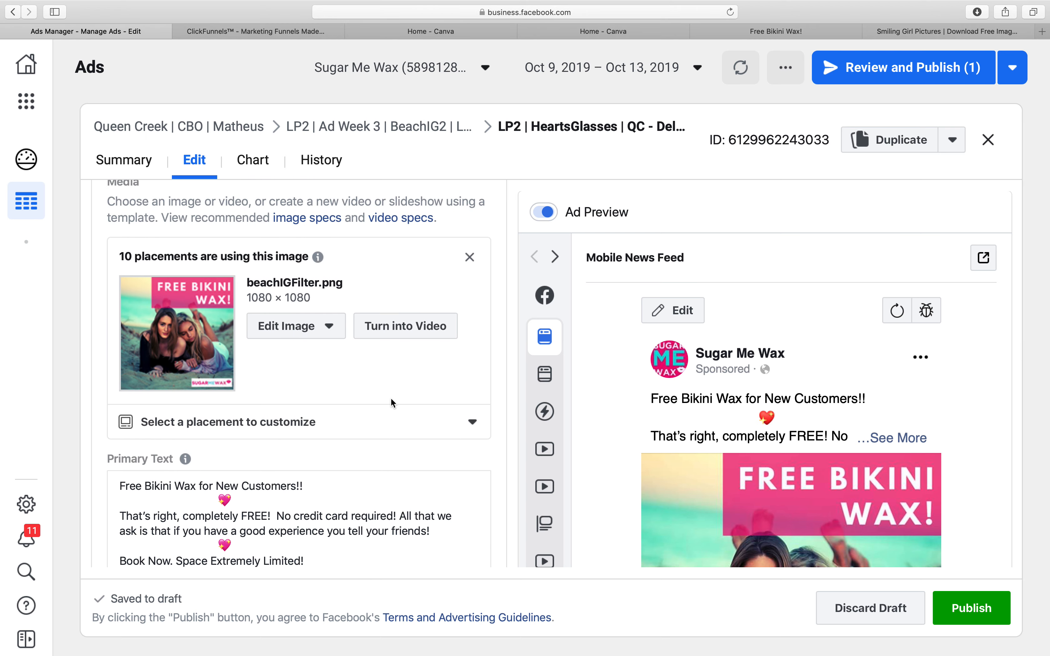
pyautogui.scroll(-10, 391, 398)
pyautogui.scroll(-8, 391, 400)
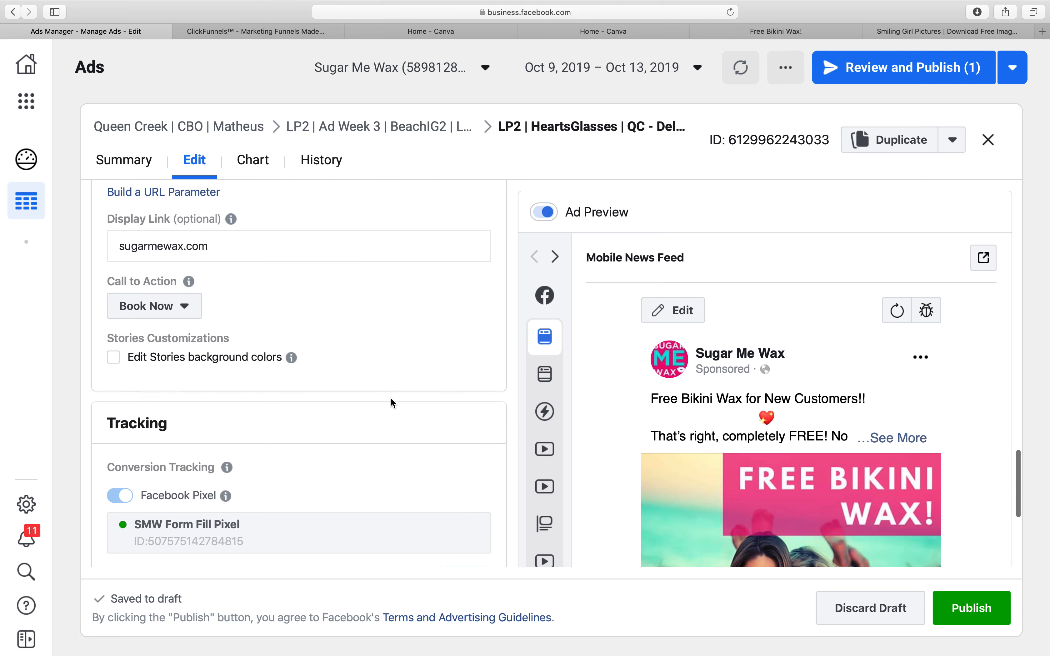
pyautogui.scroll(-5, 391, 400)
pyautogui.scroll(15, 391, 399)
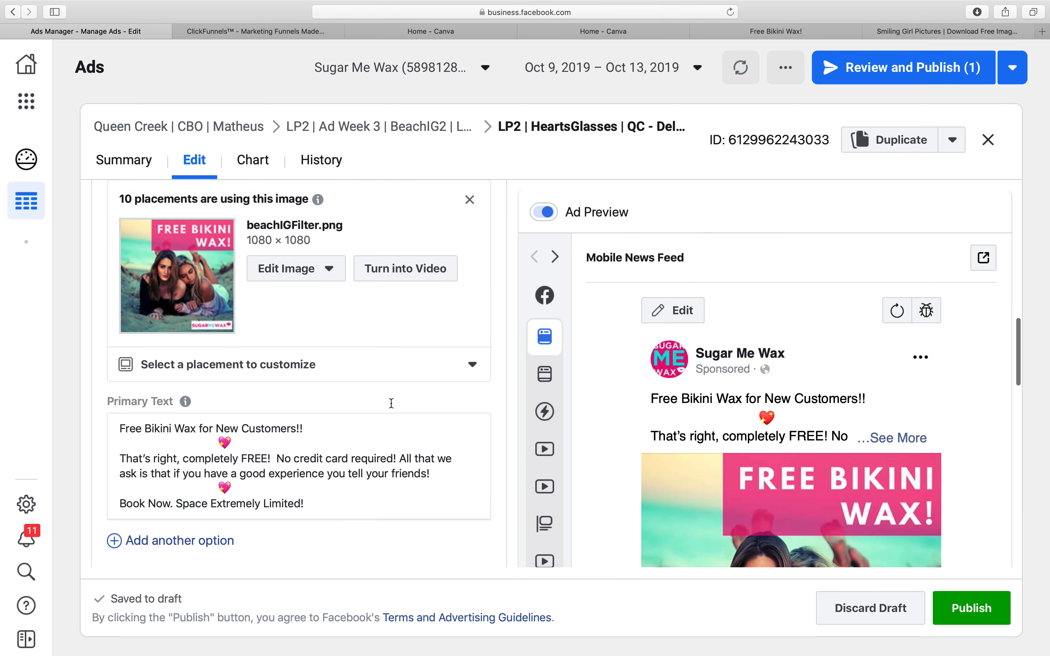
pyautogui.scroll(8, 391, 403)
pyautogui.scroll(-6, 391, 403)
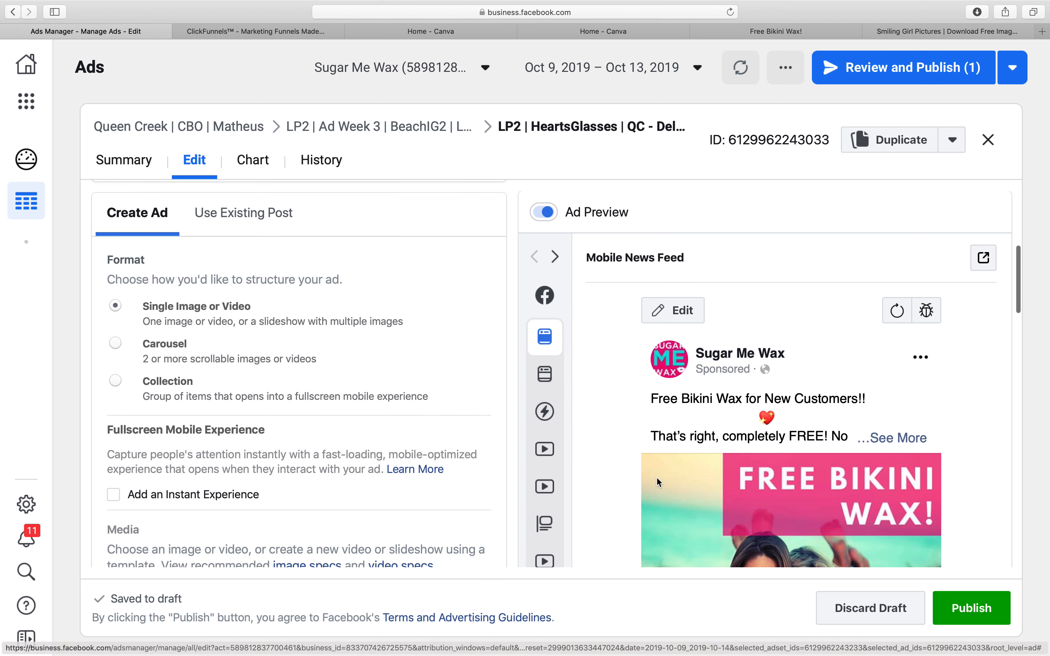
pyautogui.click(959, 607)
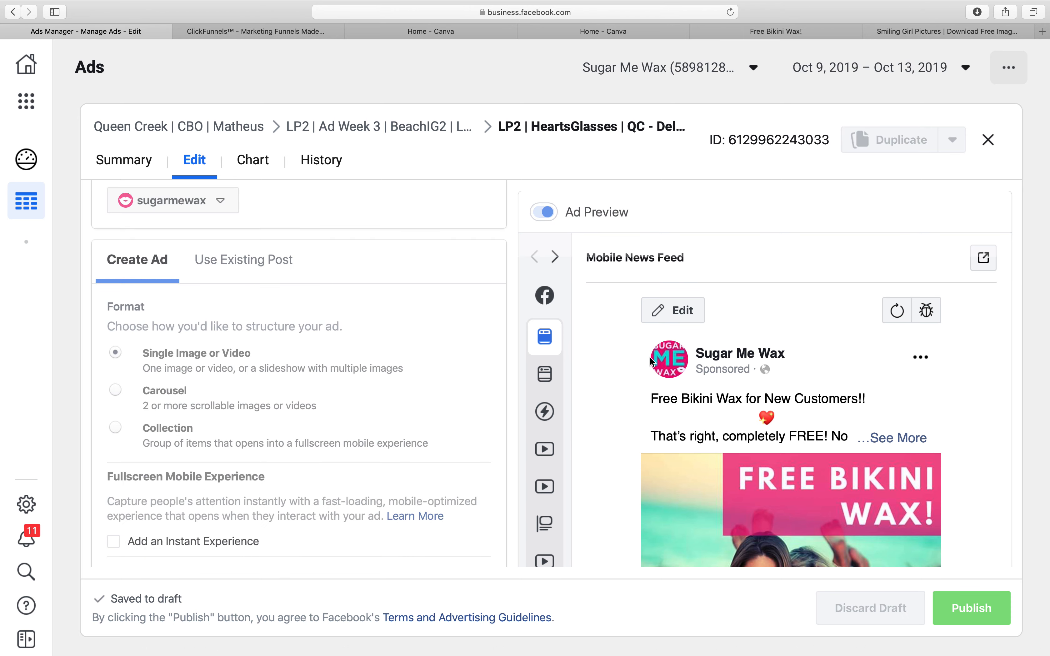
# - Change the ad name to "LP2 | BeachIg | QC - Delete"
pyautogui.scroll(8, 374, 241)
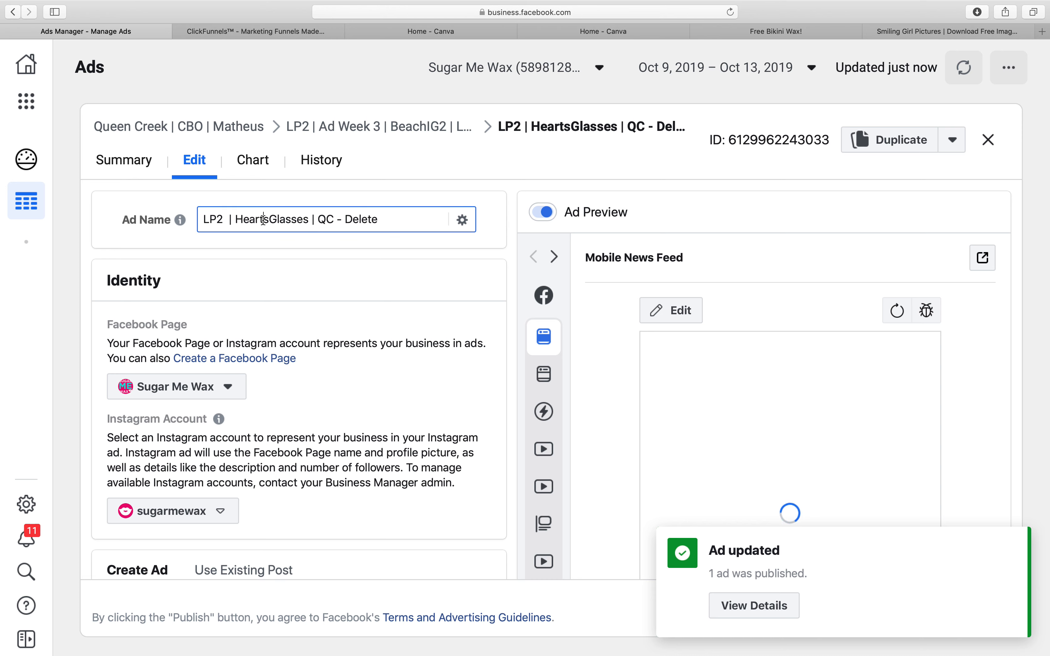
pyautogui.doubleClick(264, 220)
pyautogui.write('BeachIg')
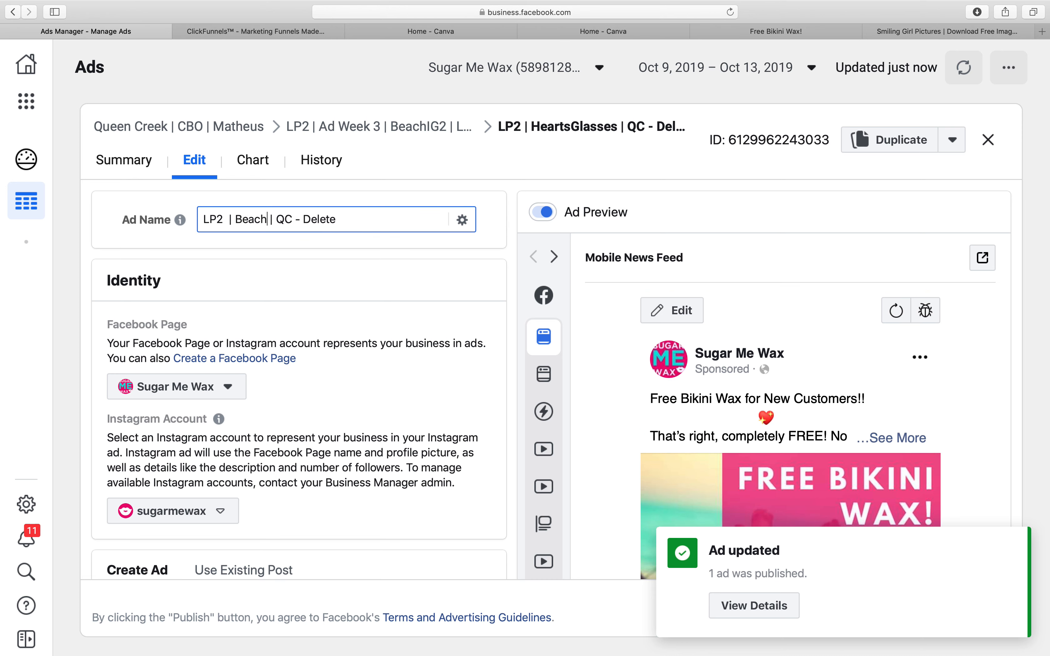
pyautogui.doubleClick(294, 217)
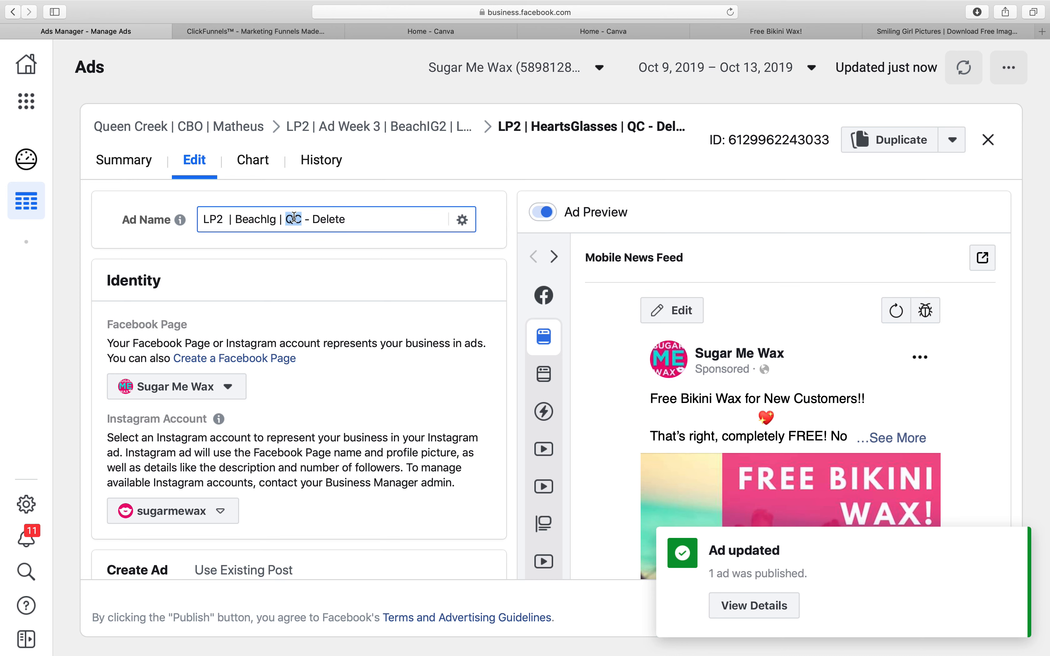
pyautogui.click(302, 219)
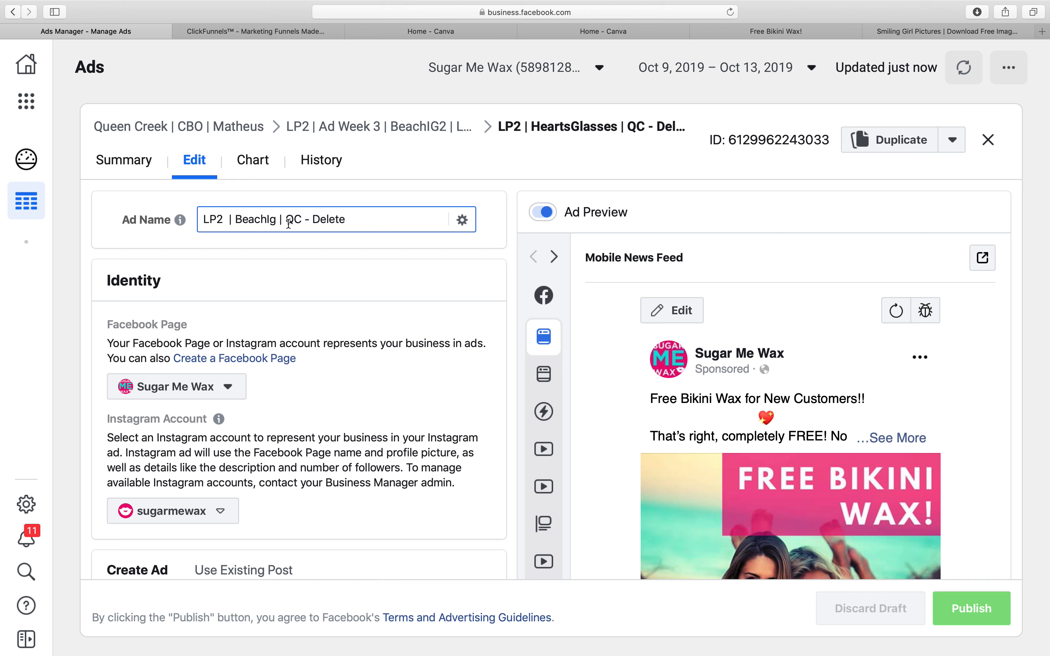
pyautogui.scroll(-15, 305, 323)
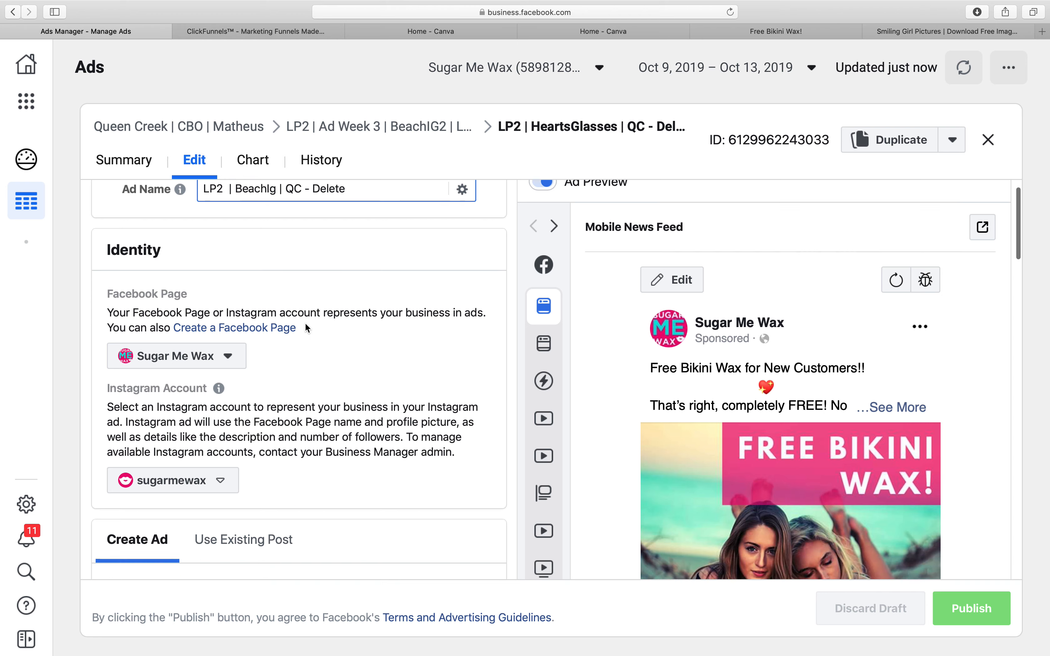
# - Look over the ad's text and destination settings, and publish the ad under its new name
pyautogui.scroll(-10, 305, 322)
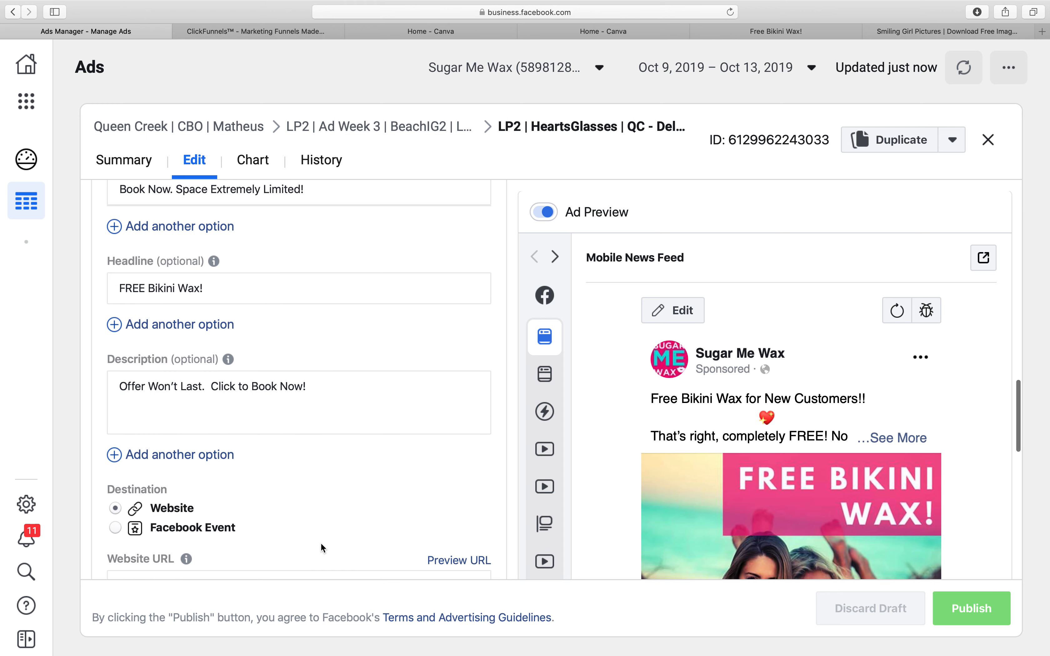
pyautogui.scroll(20, 320, 542)
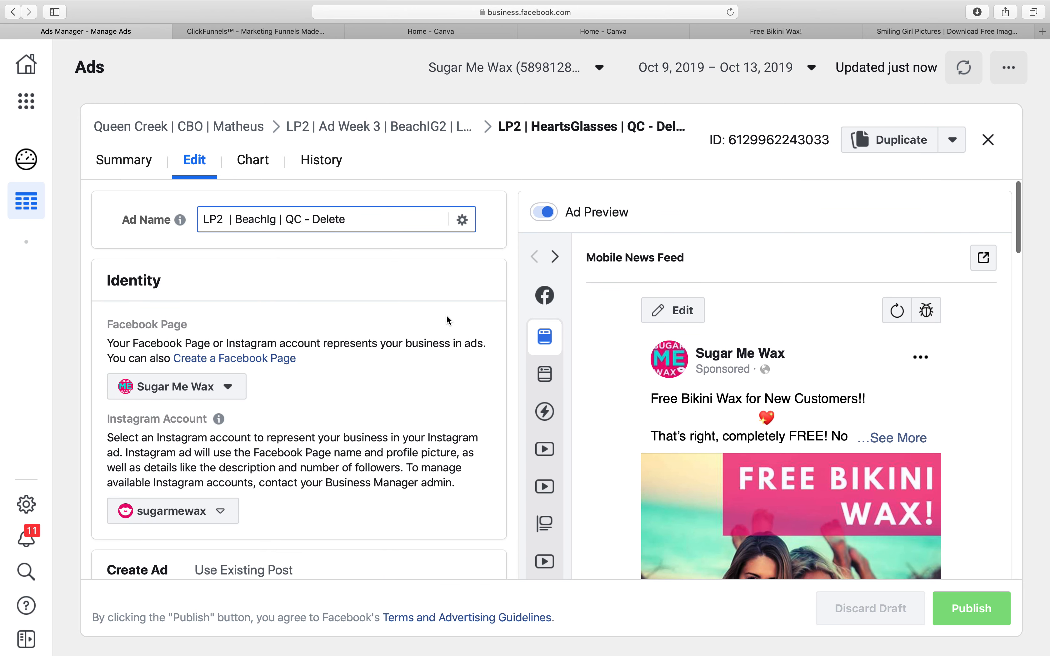
pyautogui.click(442, 389)
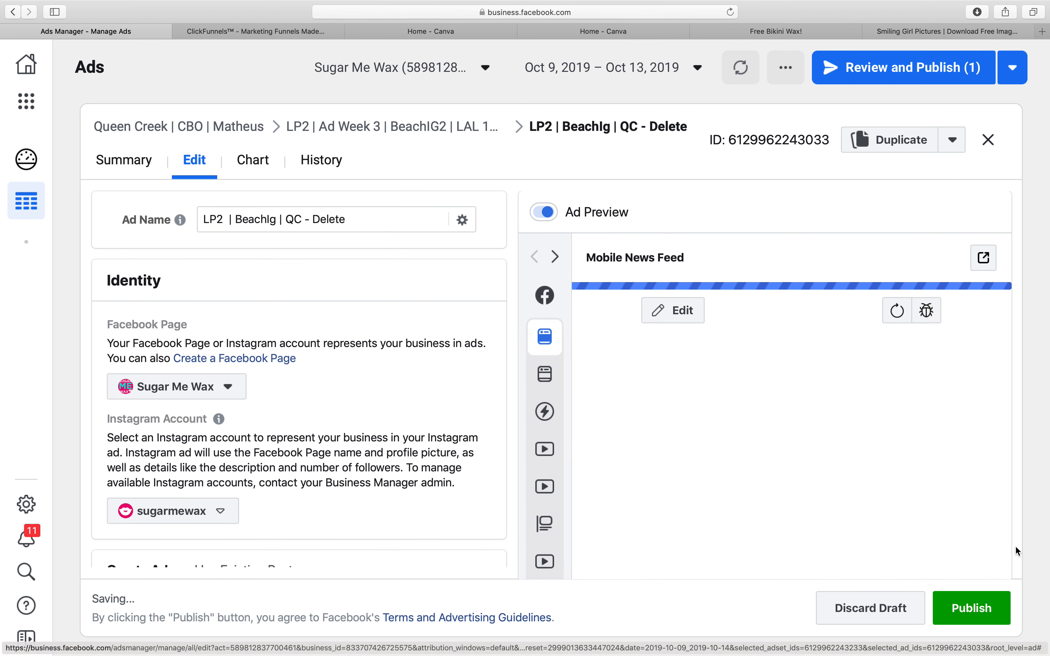
pyautogui.click(978, 606)
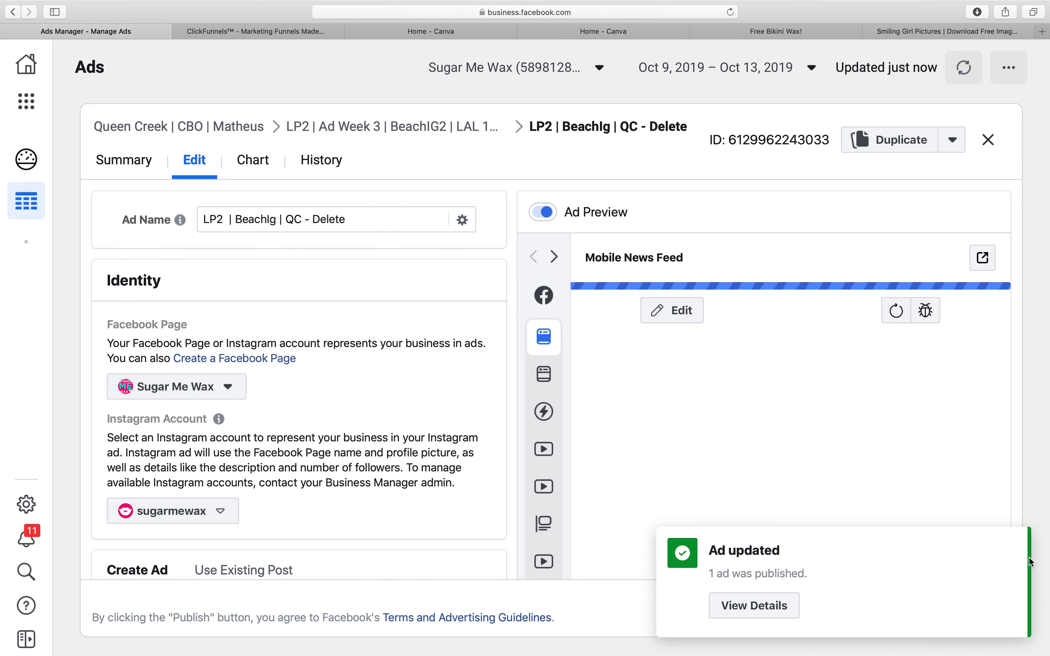
pyautogui.click(1015, 549)
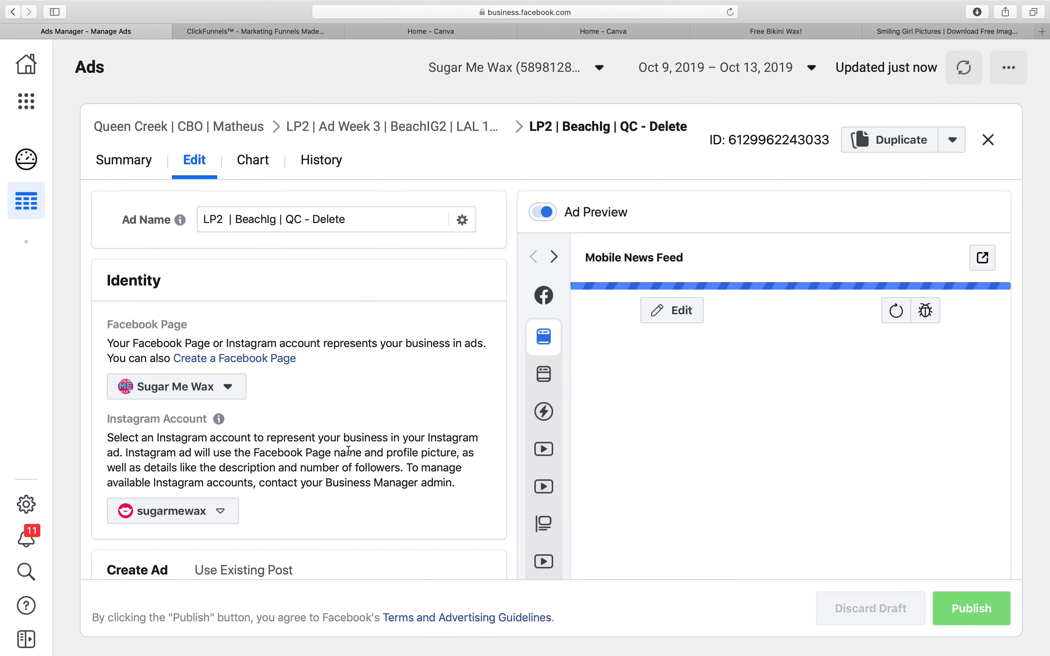
# - Go back up to the campaign level, close the editor, and open the ad sets of the Queen Creek | CBO | Matheus campaign
pyautogui.click(410, 136)
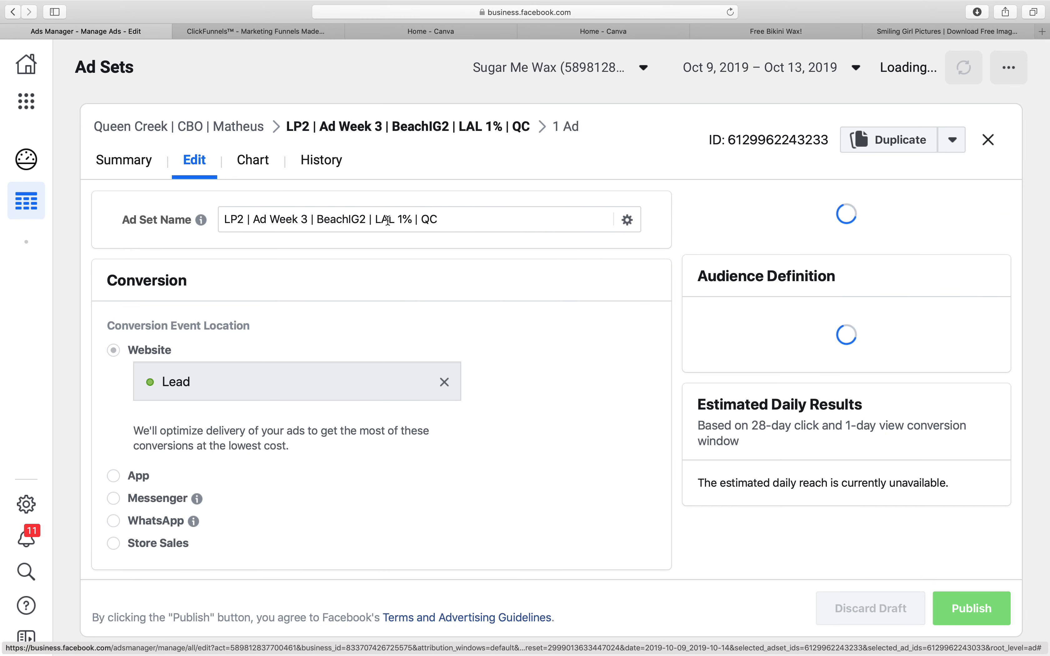
pyautogui.scroll(-5, 359, 461)
pyautogui.click(247, 133)
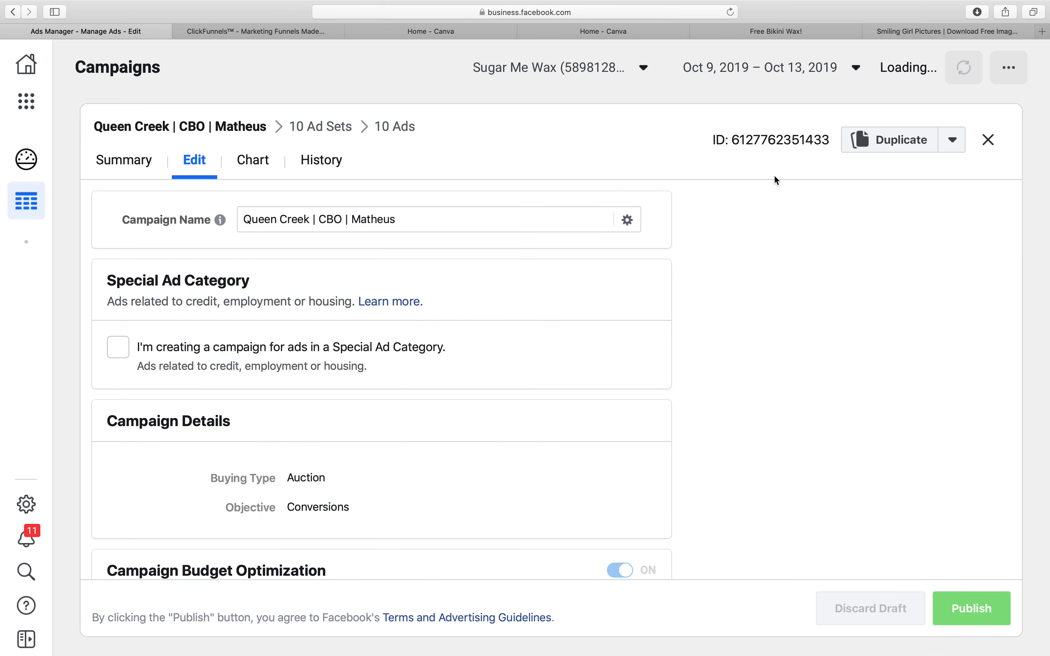
pyautogui.click(988, 140)
pyautogui.scroll(-5, 169, 453)
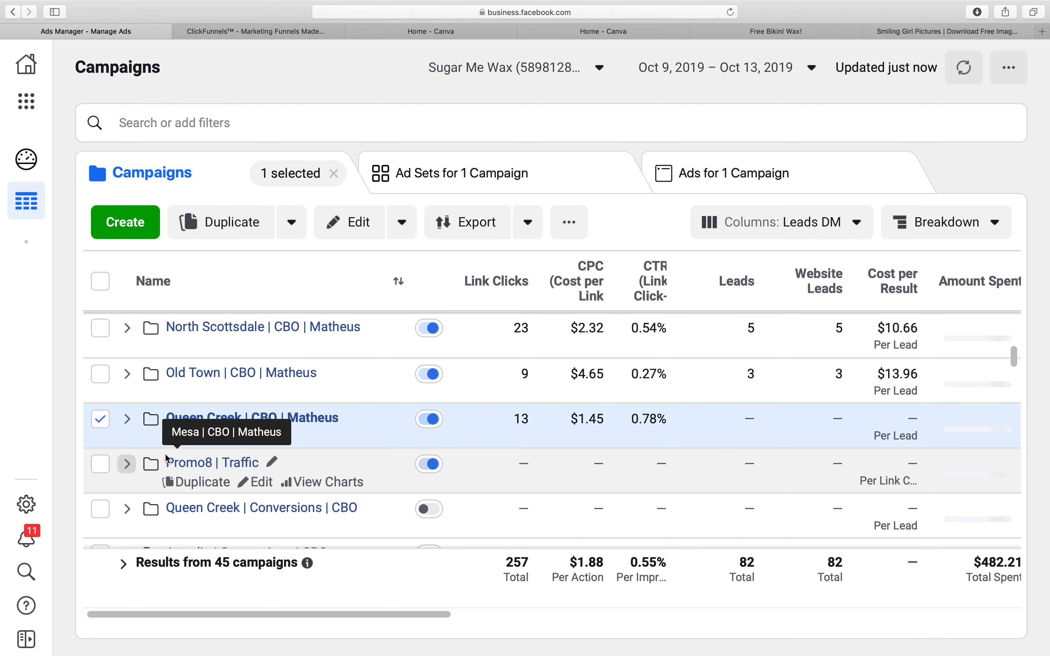
pyautogui.click(197, 418)
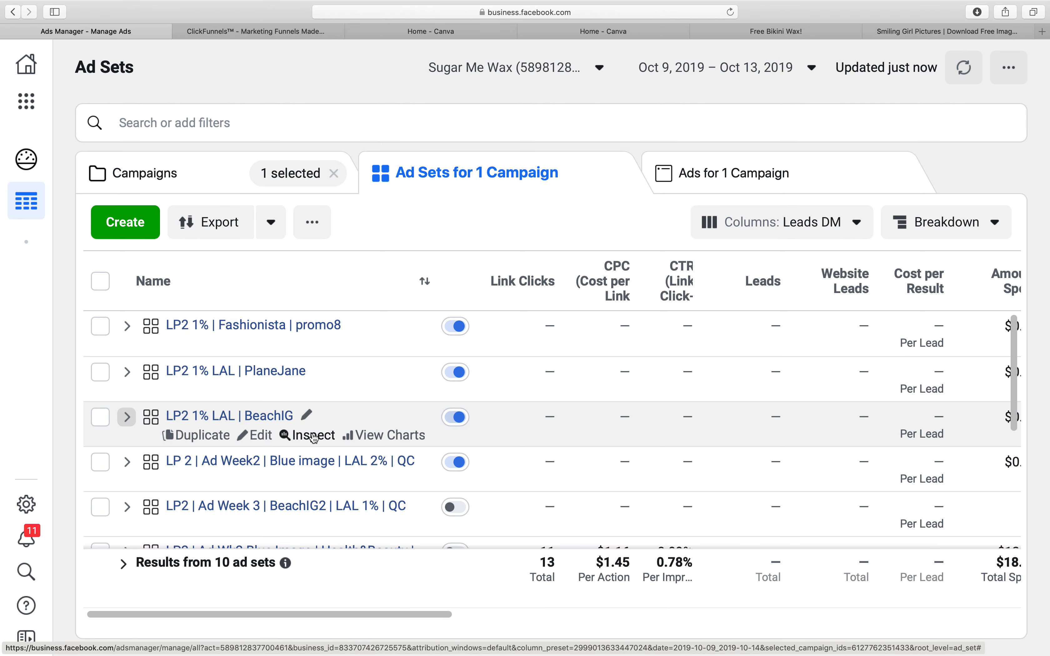
# - Check the ad inside the LP2 | Ad Week 3 | BeachIG2 | LAL 1% | QC ad set, and return to the ad set list
pyautogui.scroll(-5, 314, 437)
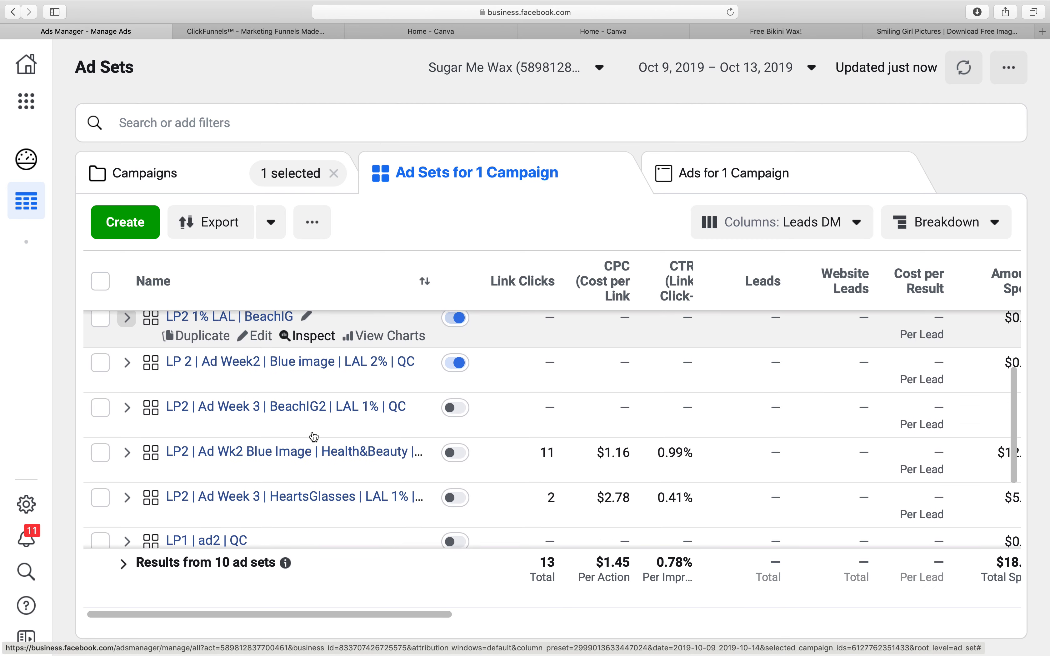
pyautogui.scroll(4, 314, 437)
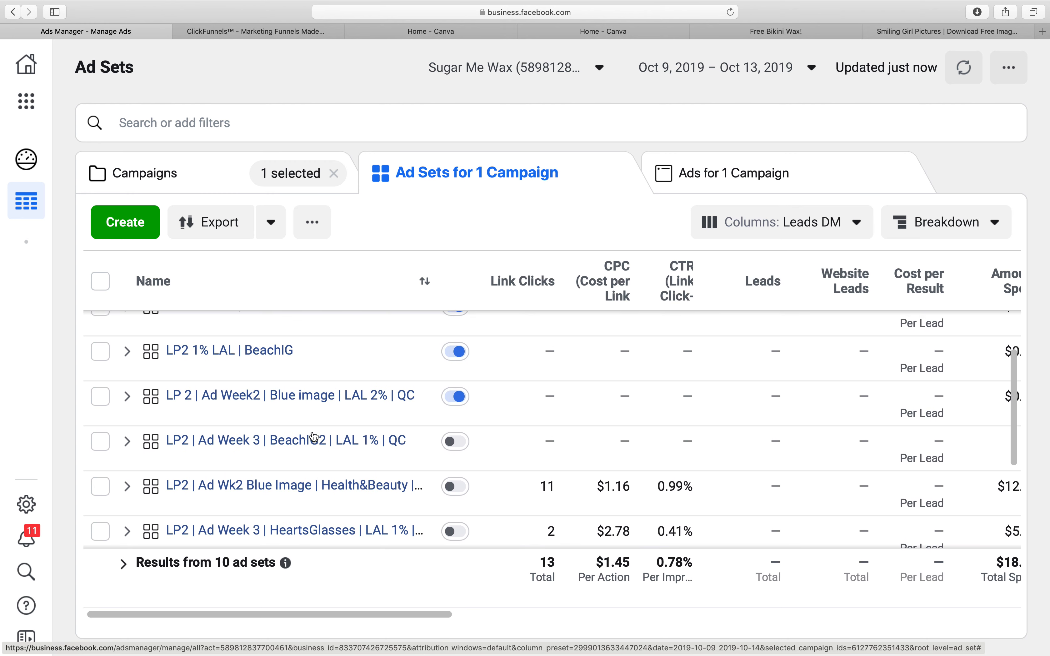
pyautogui.scroll(1, 314, 438)
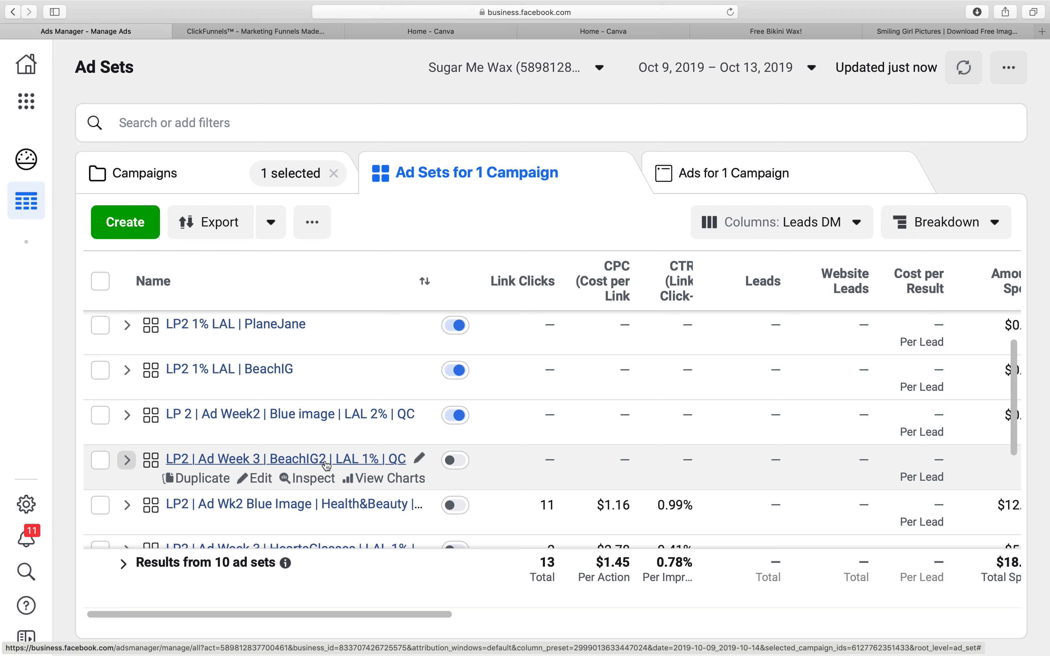
pyautogui.click(98, 463)
pyautogui.click(660, 173)
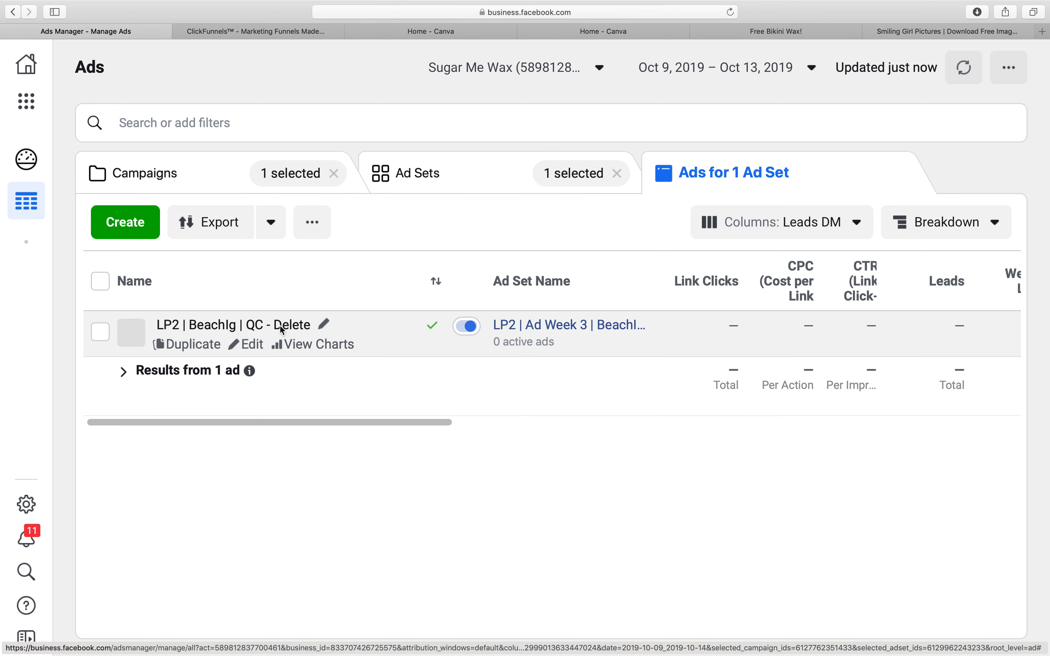
pyautogui.click(476, 188)
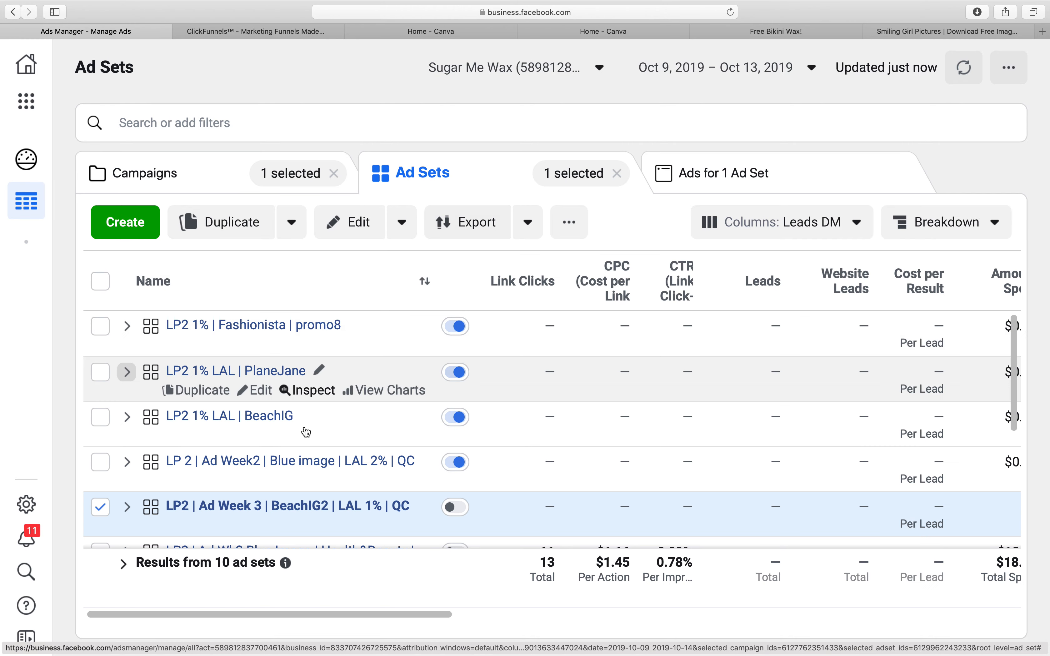
# - Set up a duplication of the BeachIG2 ad set with 2 copies in the original campaign, and cancel it
pyautogui.scroll(-3, 208, 503)
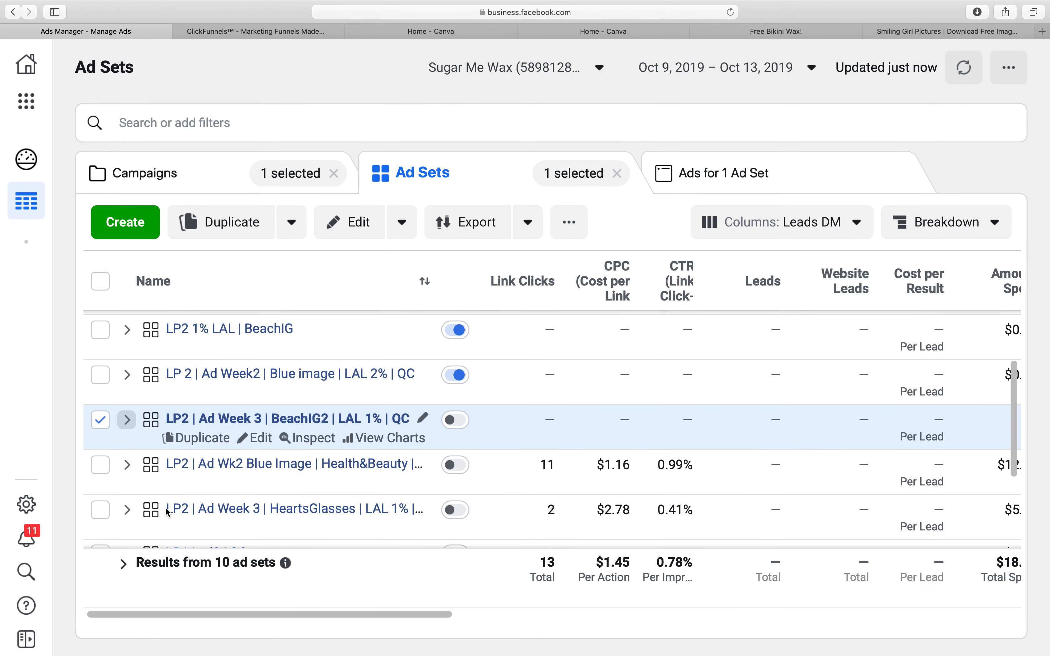
pyautogui.click(202, 438)
pyautogui.click(302, 387)
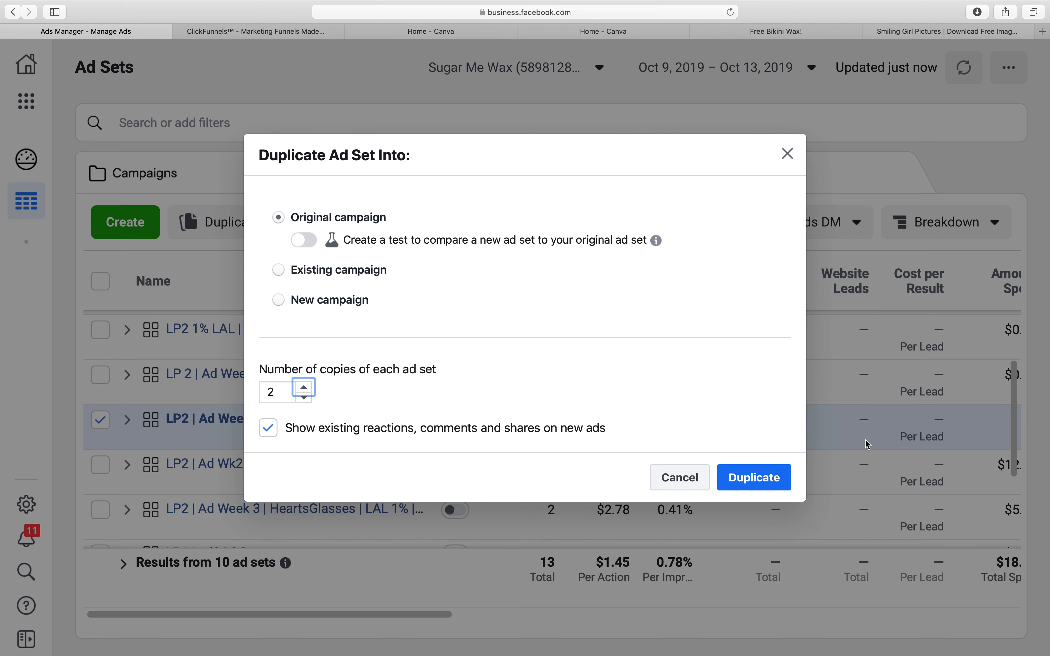
pyautogui.click(750, 478)
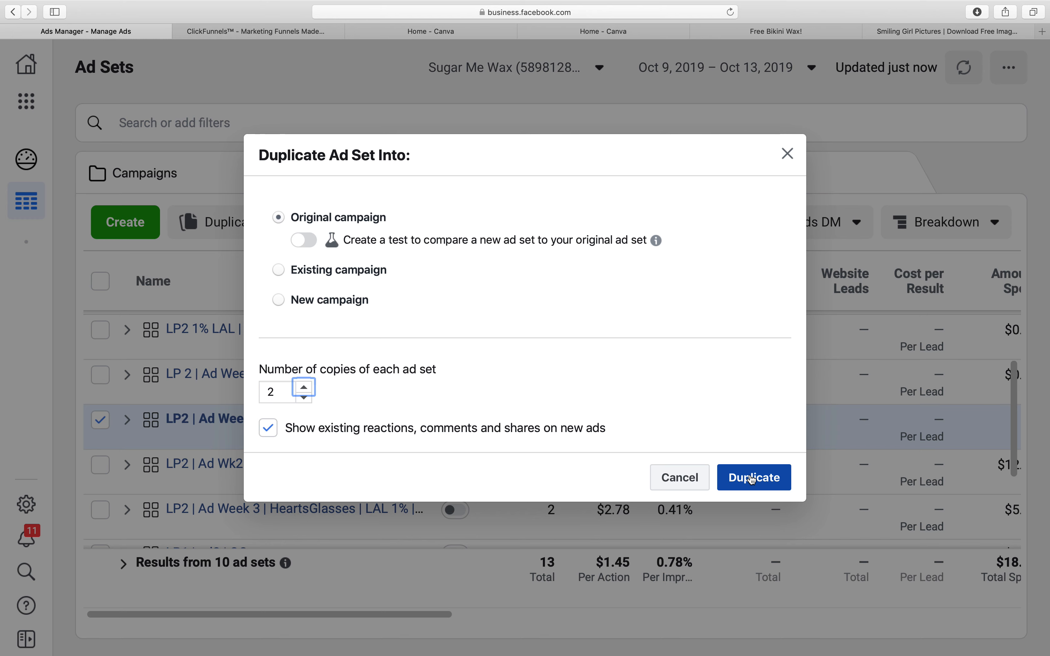
pyautogui.click(684, 478)
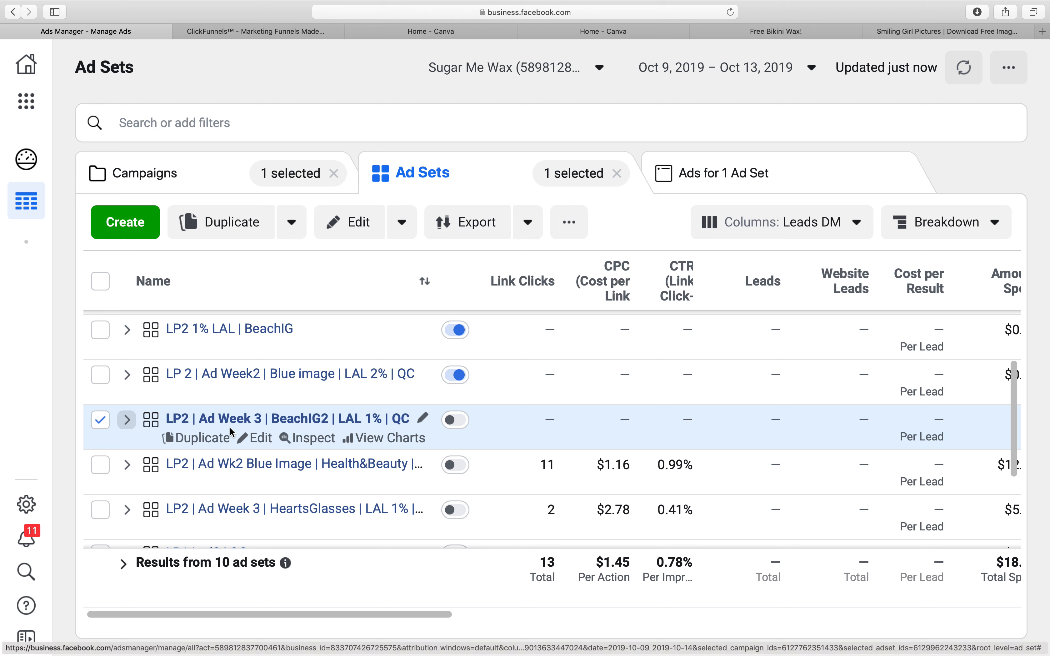
# - Deselect the BeachIG2 ad set and open the ad sets of the North Scottsdale | CBO | Matheus campaign
pyautogui.scroll(1, 232, 432)
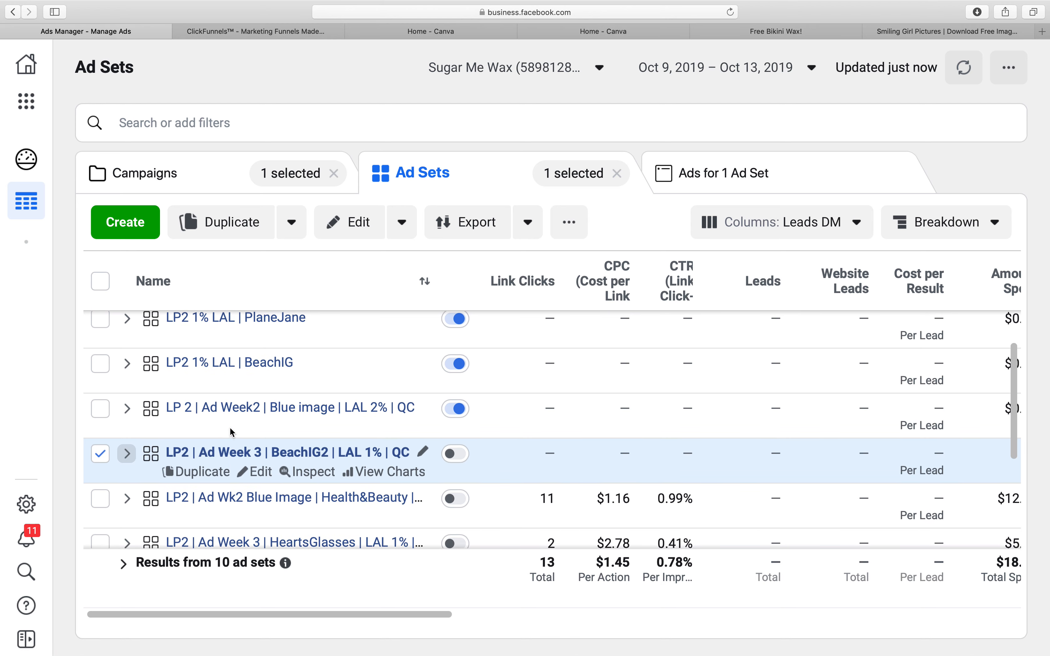
pyautogui.scroll(-2, 544, 444)
pyautogui.scroll(-1, 543, 443)
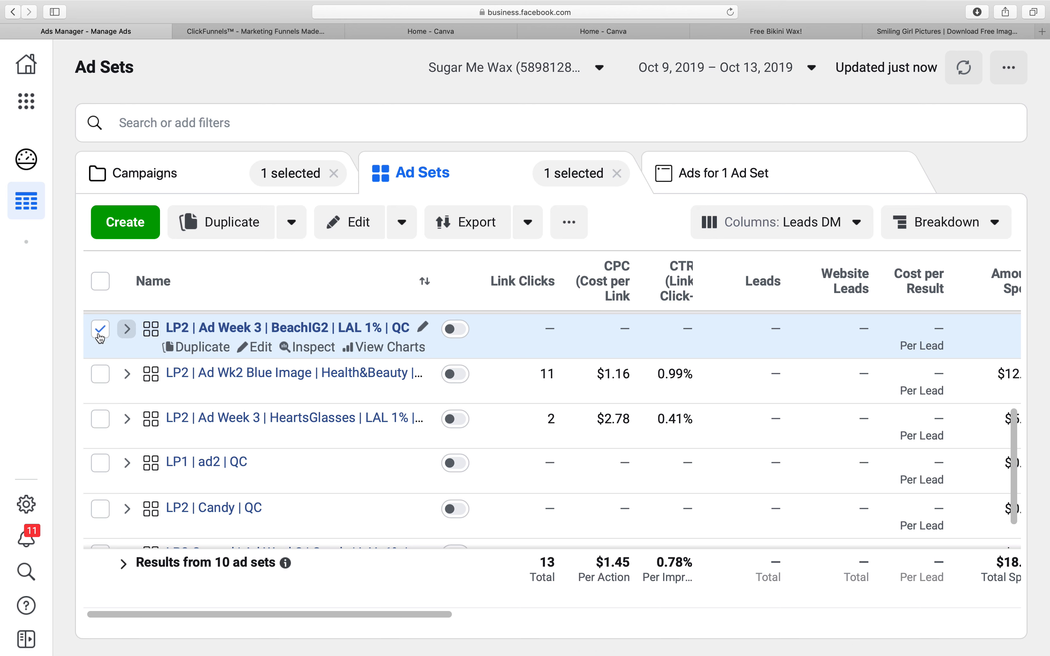
pyautogui.scroll(3, 97, 336)
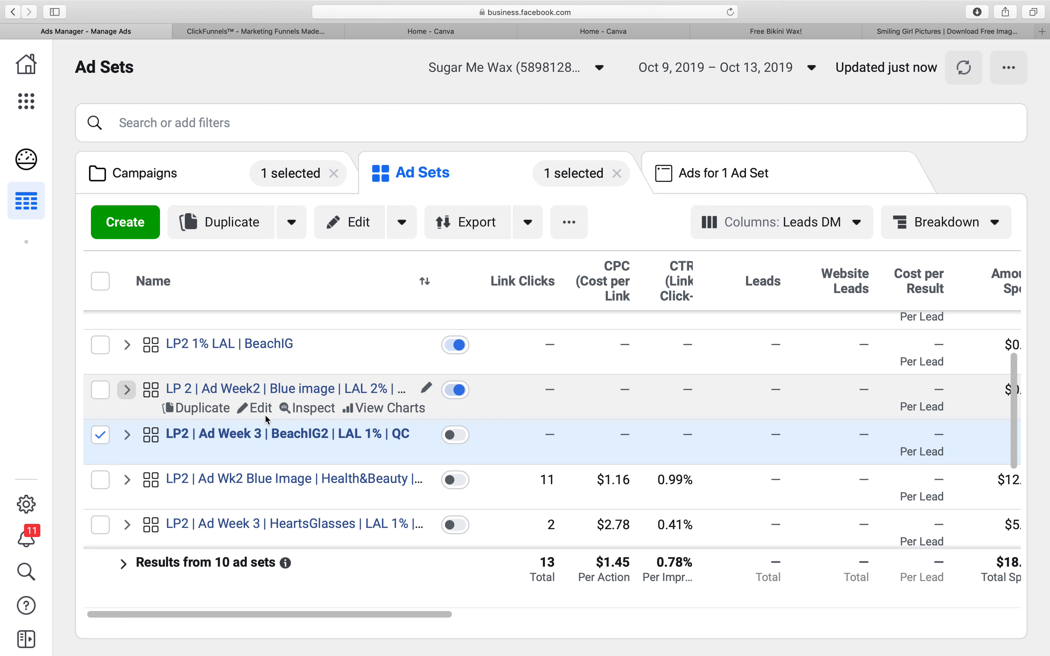
pyautogui.click(101, 441)
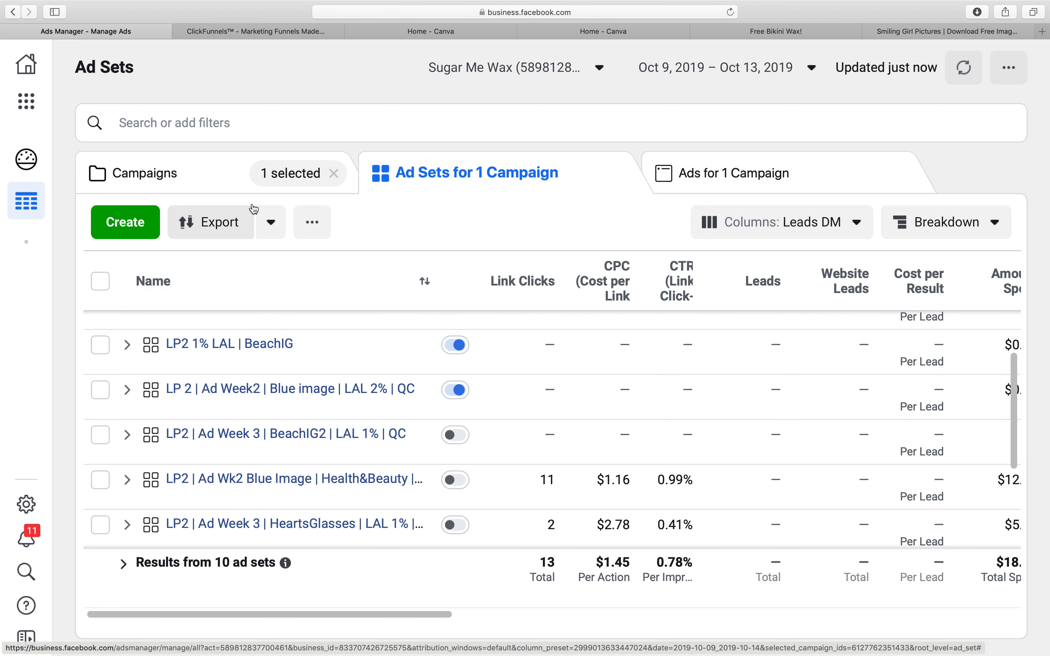
pyautogui.click(204, 187)
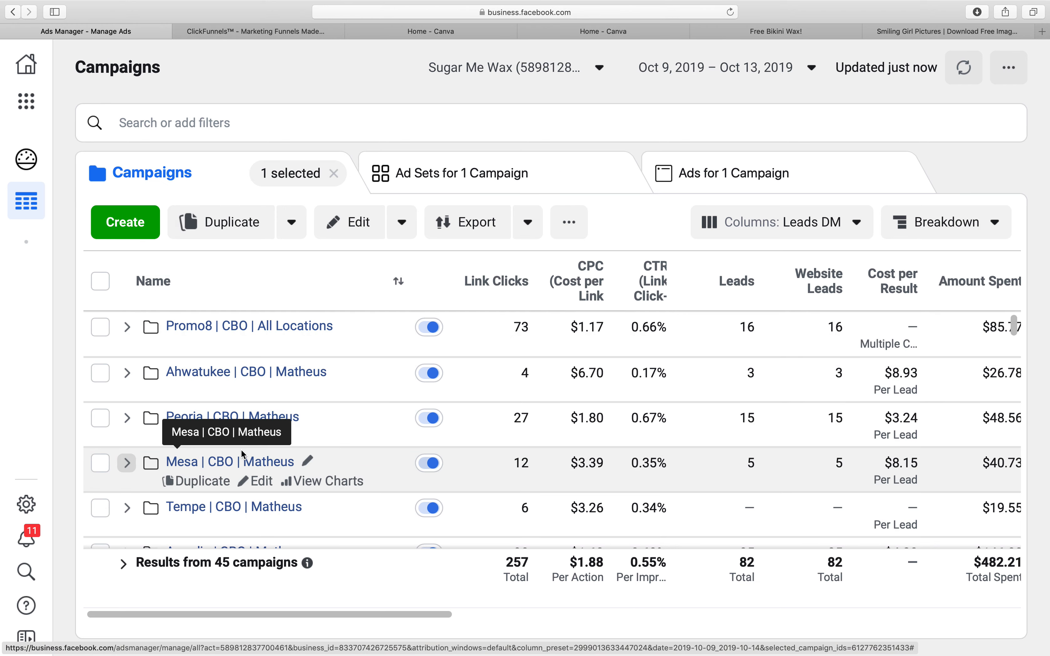
pyautogui.scroll(-5, 262, 485)
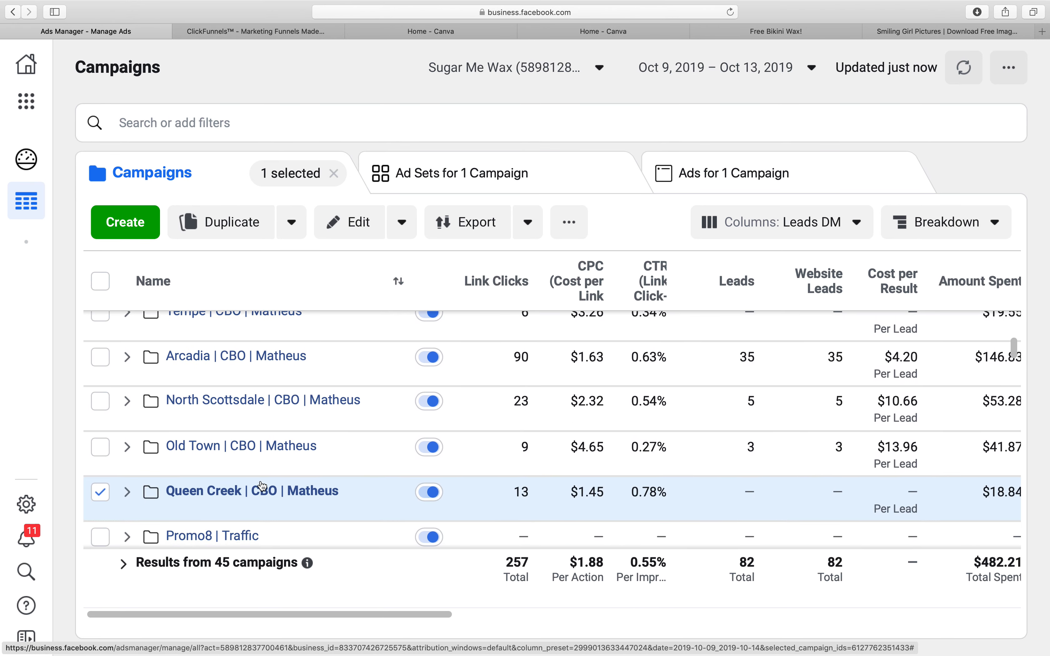
pyautogui.click(221, 401)
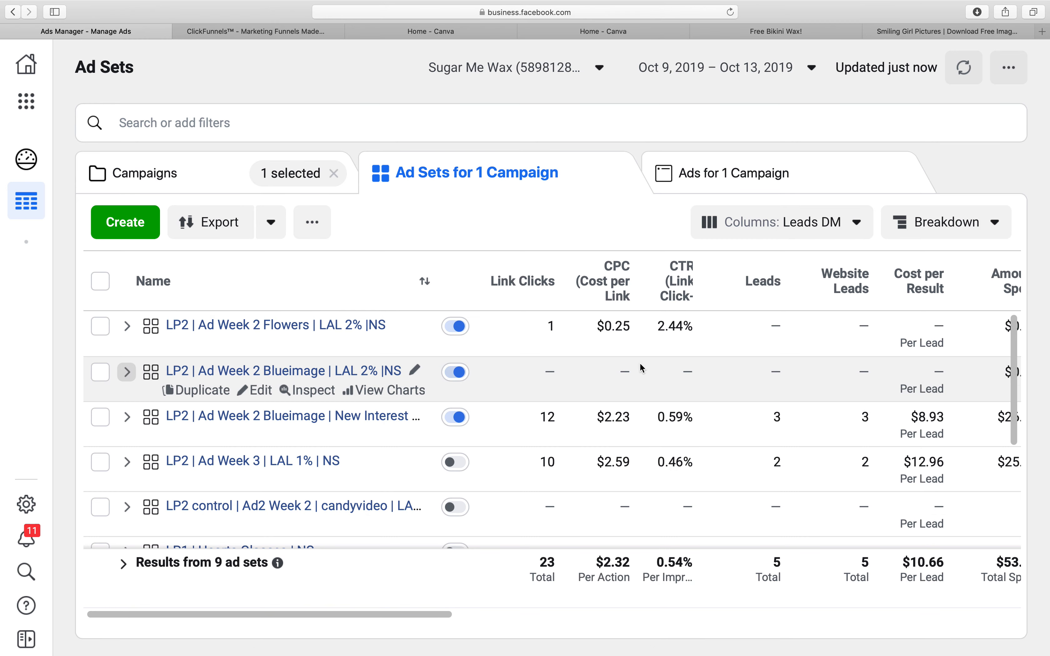
# - Set the reporting date range to Oct 9, 2019 – Oct 14, 2019
pyautogui.click(720, 69)
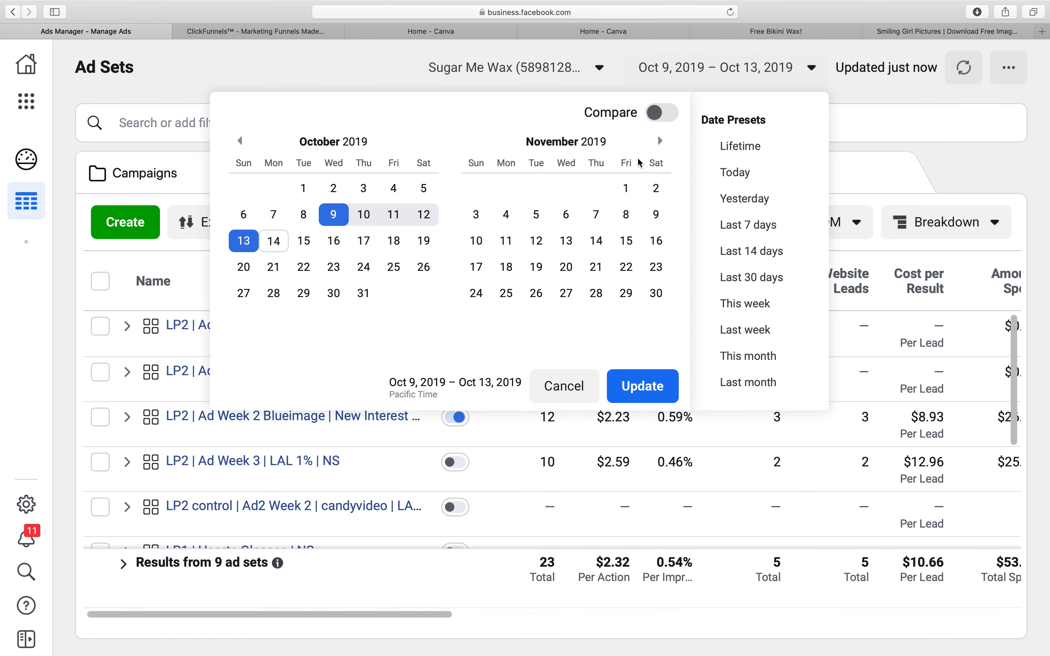
pyautogui.click(317, 220)
pyautogui.click(333, 214)
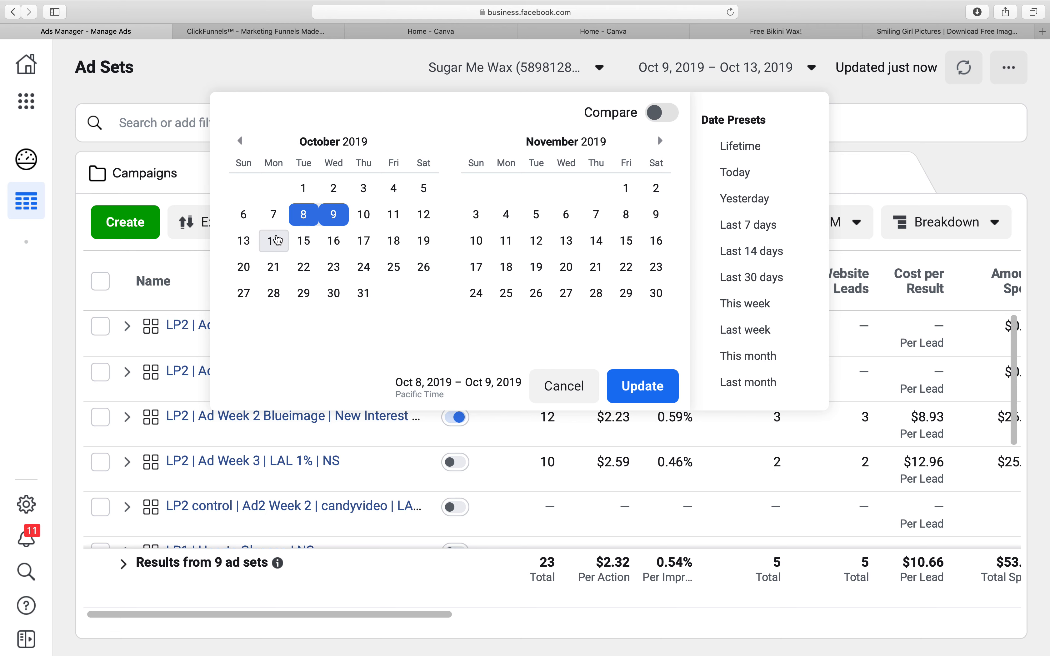
pyautogui.click(274, 240)
pyautogui.click(334, 214)
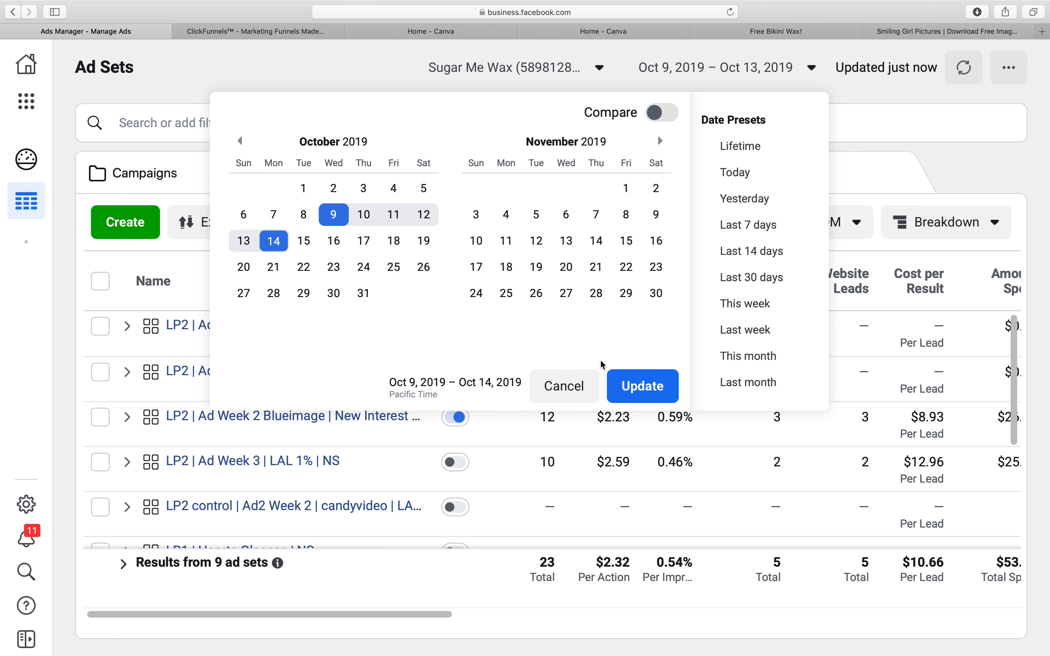
pyautogui.click(640, 384)
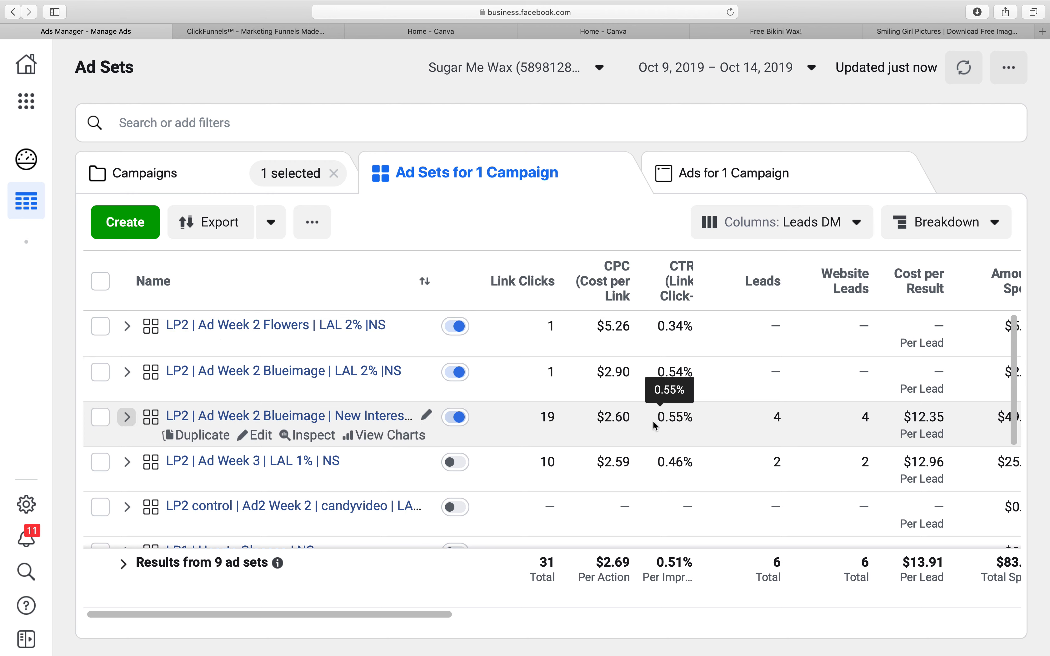
# - Compare the CTR, cost per click, cost per result and amount spent of the Ad Week 2 Blueimage | New Interest and Ad Week 3 | LAL 1% ad sets
pyautogui.moveTo(656, 417); pyautogui.dragTo(687, 419)
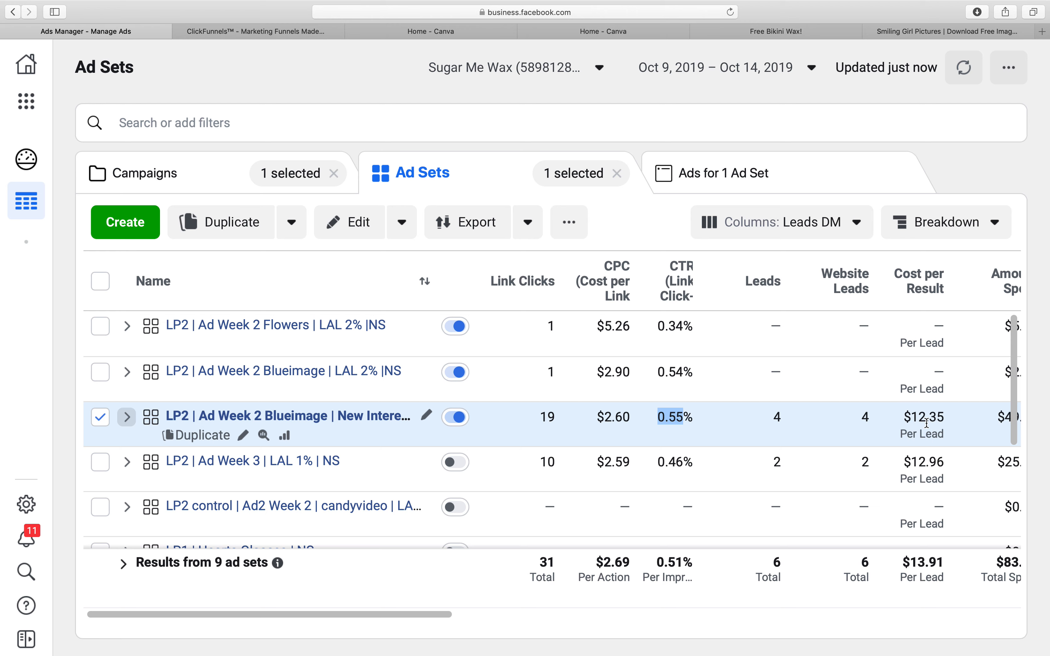
pyautogui.scroll(-4, 926, 423)
pyautogui.scroll(3, 685, 414)
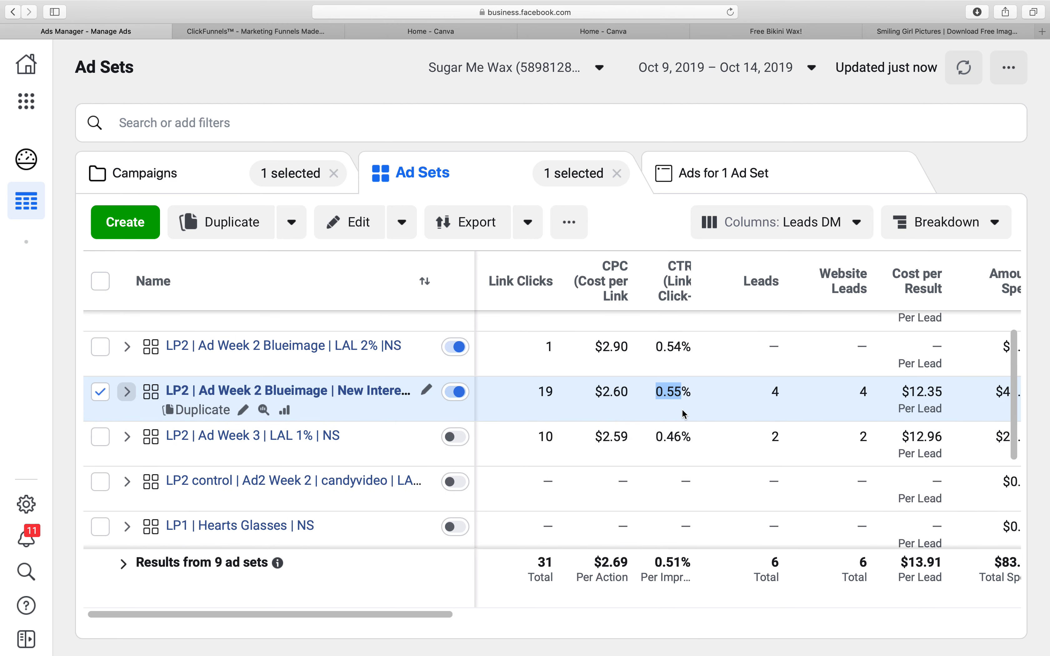
pyautogui.scroll(1, 661, 398)
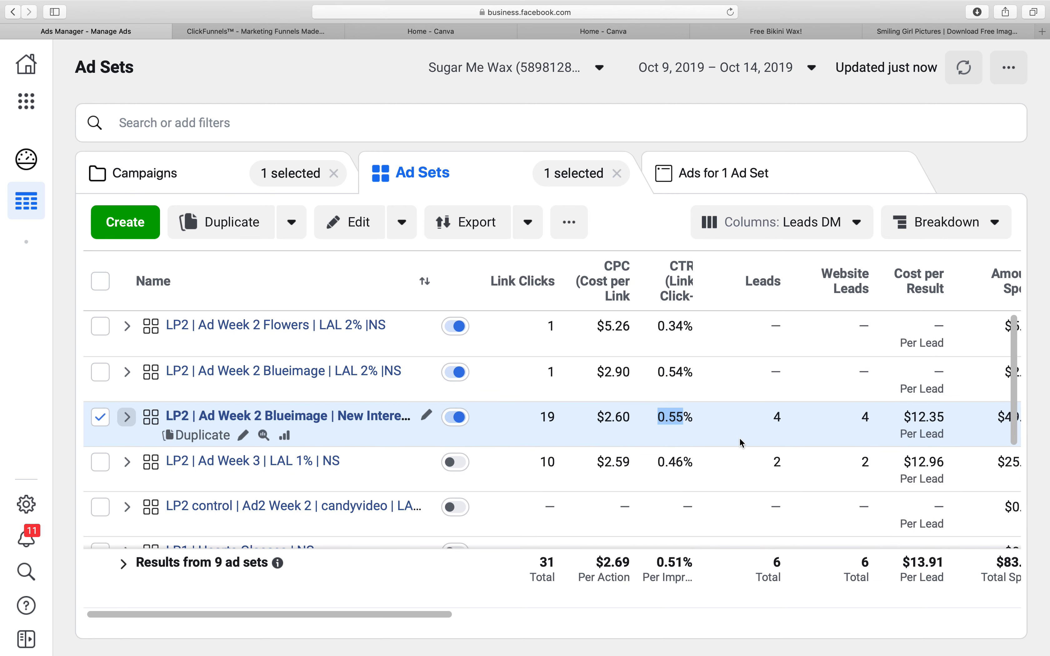
pyautogui.scroll(-3, 739, 438)
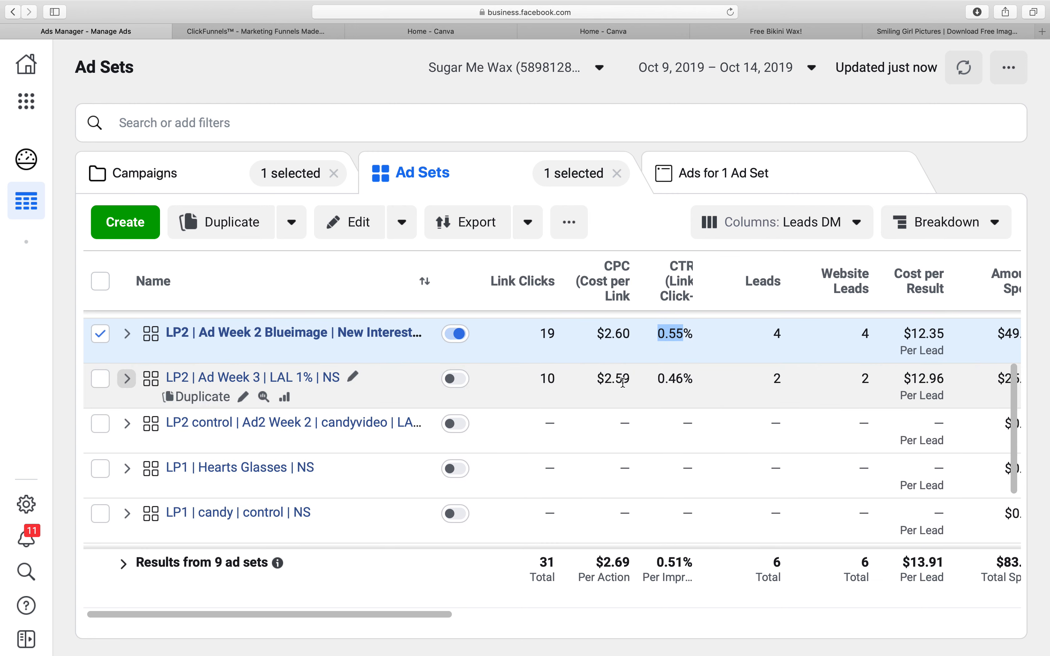
pyautogui.moveTo(603, 384); pyautogui.dragTo(650, 381)
pyautogui.click(650, 380)
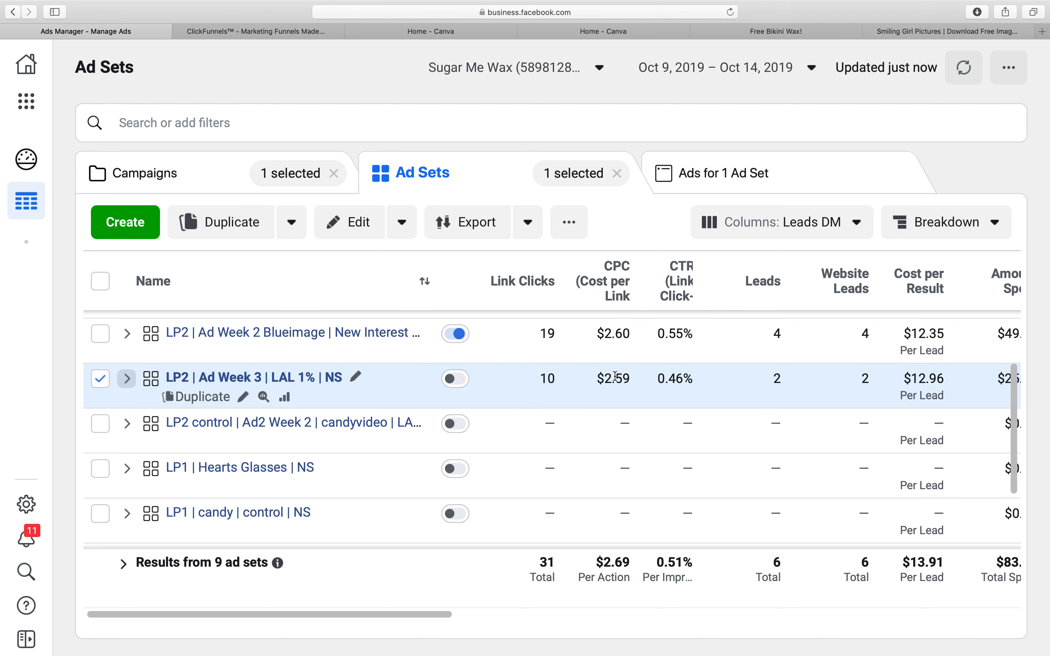
pyautogui.hscroll(3, 764, 380)
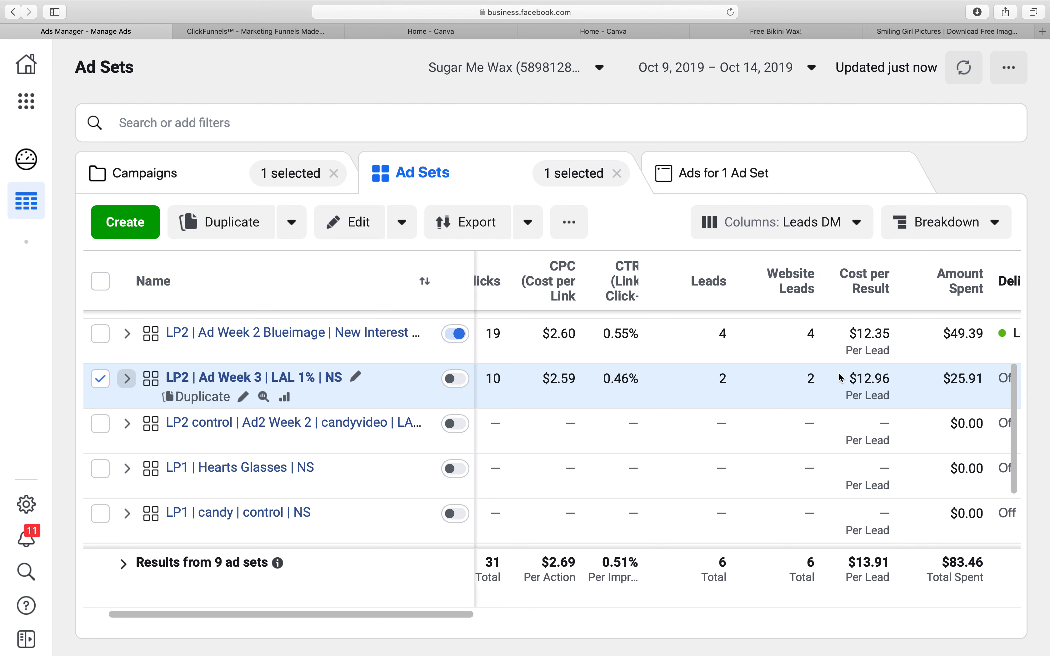
# - Deselect the LP2 | Ad Week 3 | LAL 1% | NS ad set and reopen the North Scottsdale campaign's ad sets from the campaign list
pyautogui.hscroll(-3, 824, 382)
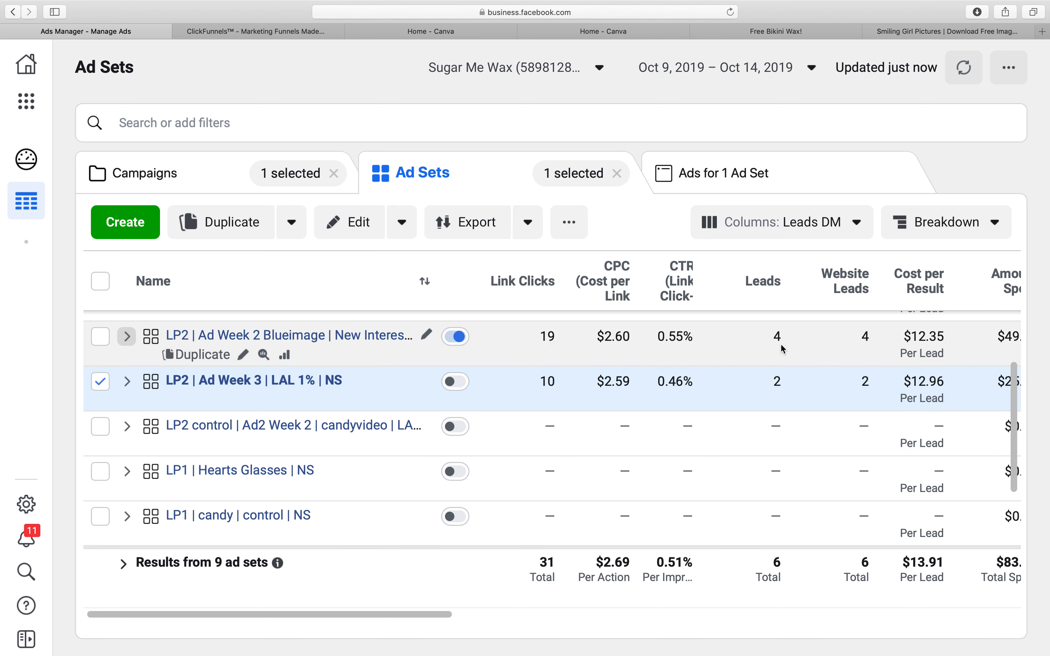
pyautogui.click(106, 386)
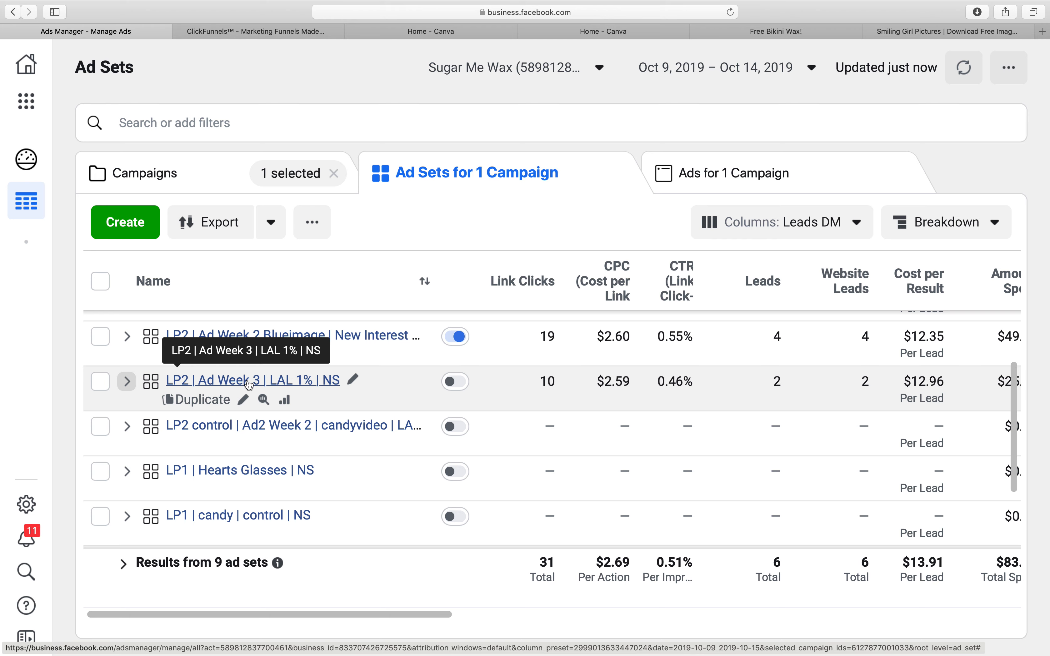
pyautogui.click(231, 176)
pyautogui.scroll(-3, 212, 427)
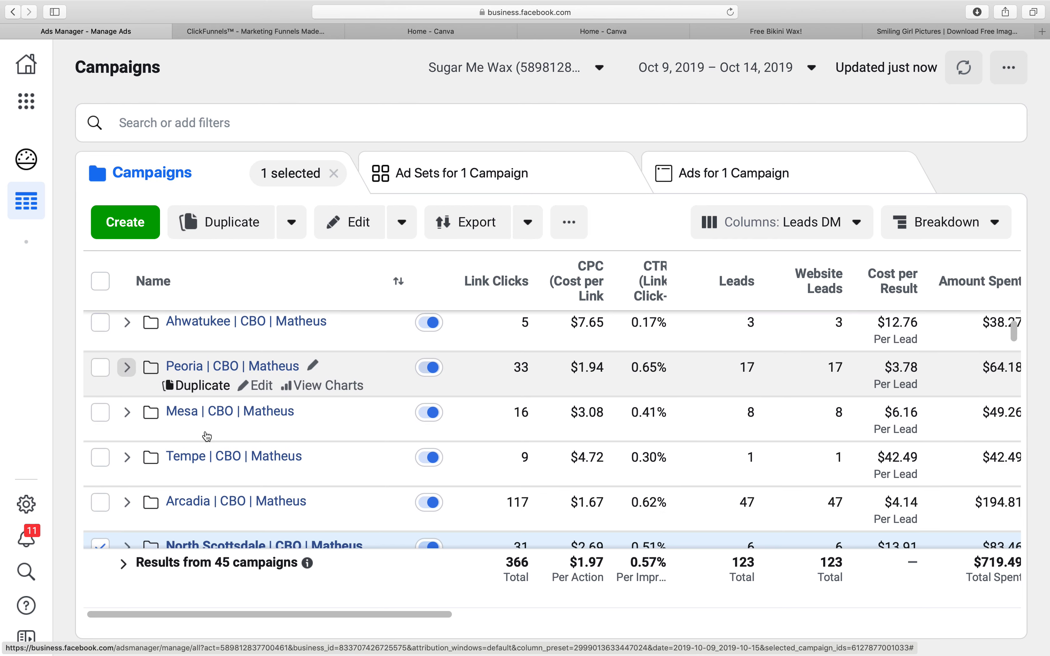
pyautogui.click(213, 454)
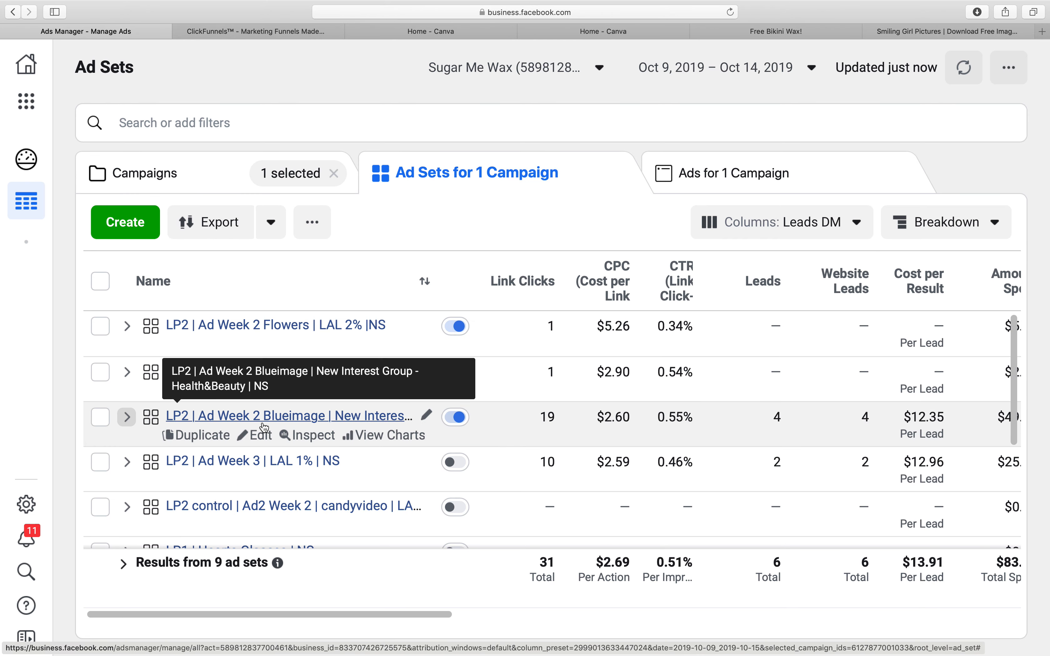
# - Duplicate the LP2 | Ad Week 3 | LAL 1% | NS ad set into the original campaign with 3 copies
pyautogui.scroll(-2, 212, 417)
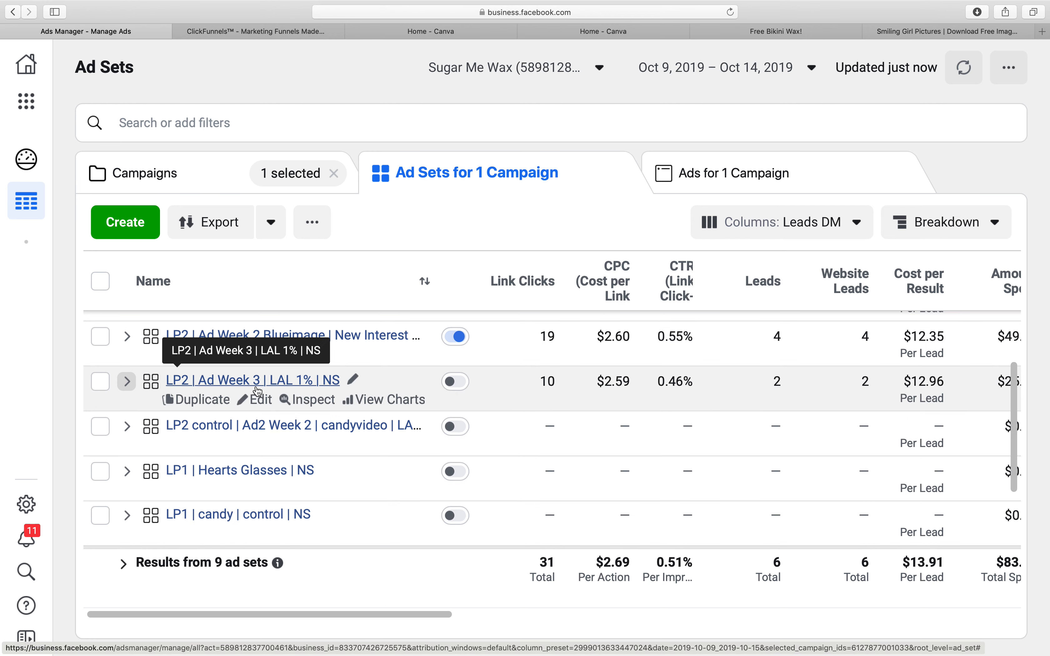
pyautogui.scroll(1, 235, 403)
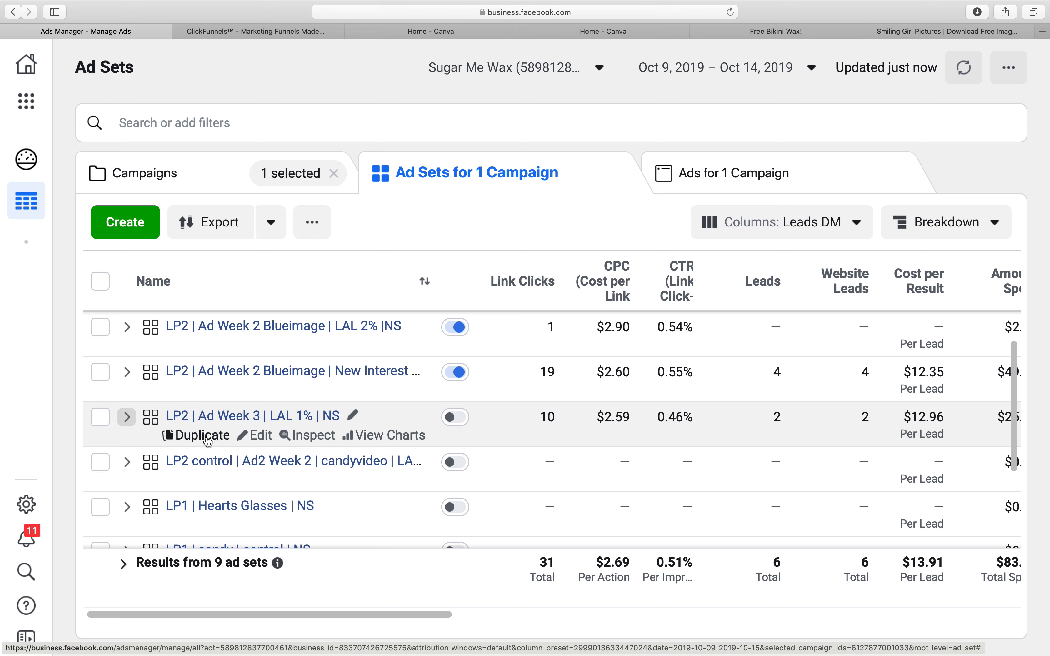
pyautogui.click(229, 436)
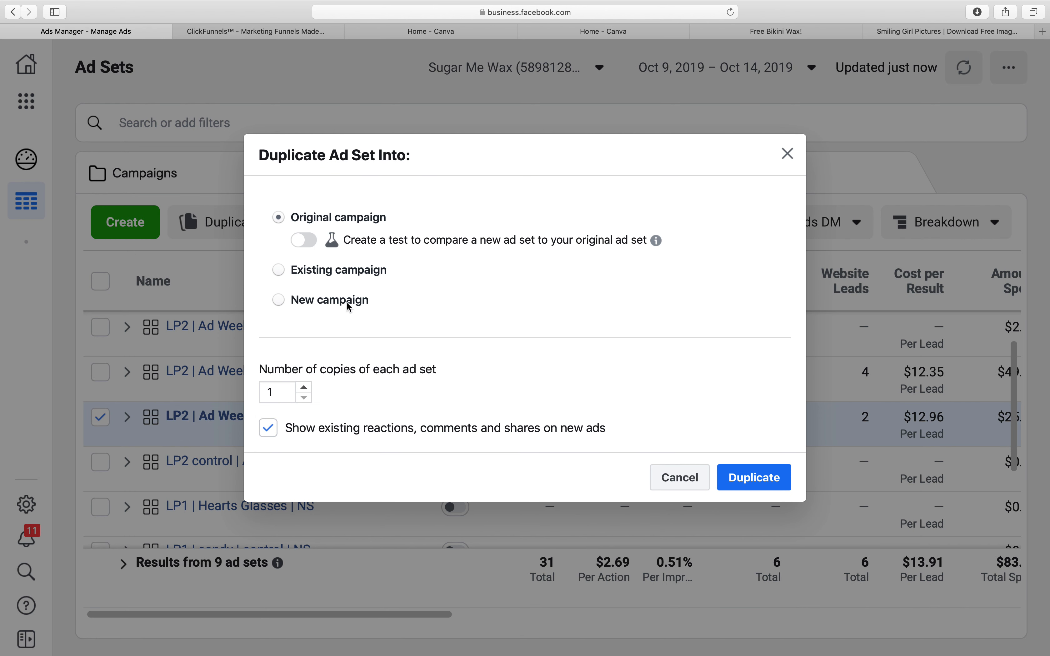
pyautogui.click(305, 387)
pyautogui.click(306, 387)
pyautogui.click(768, 479)
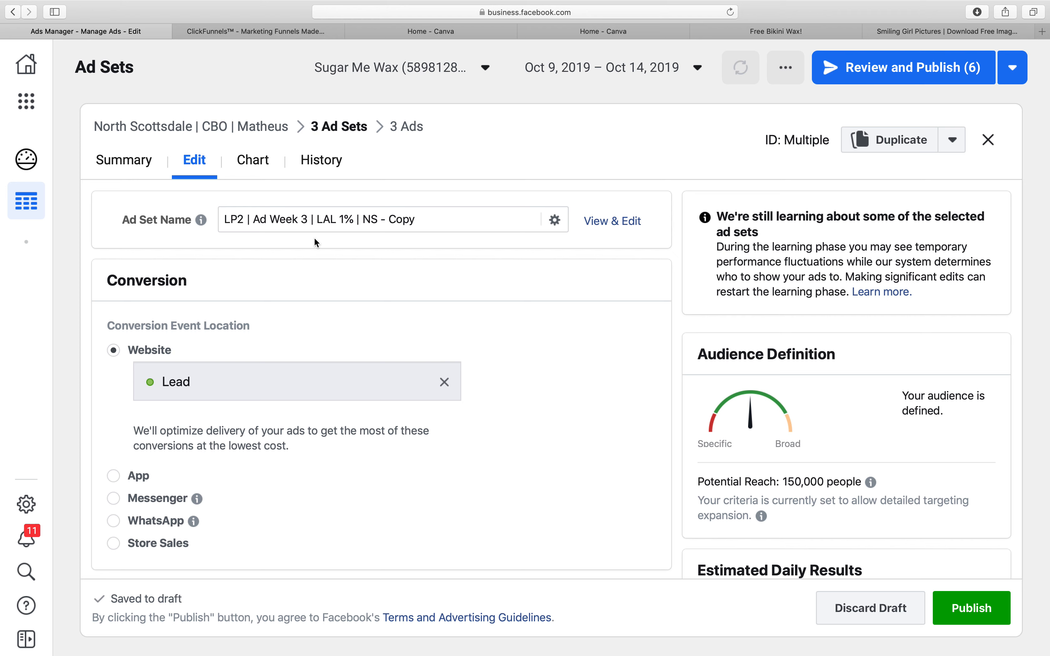
# - Rename all three copied ad sets as BeachIG | 1% | NS | LP2 and close the editor
pyautogui.moveTo(309, 219); pyautogui.dragTo(256, 219)
pyautogui.write('BeachIG')
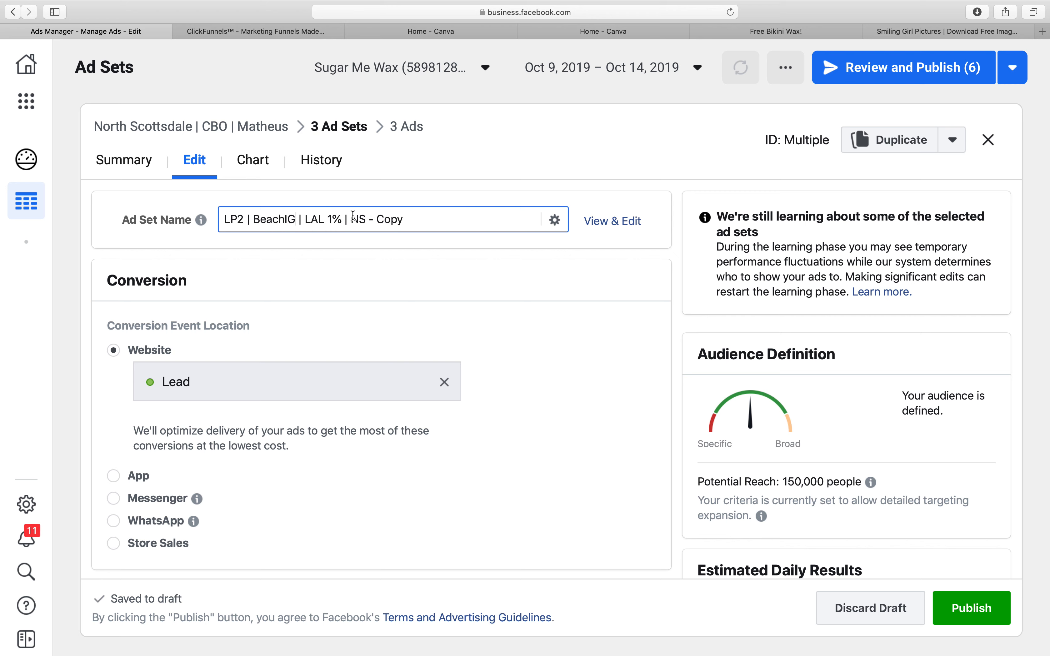
pyautogui.moveTo(366, 221); pyautogui.dragTo(475, 220)
pyautogui.press('BackSpace')
pyautogui.click(419, 255)
pyautogui.doubleClick(317, 220)
pyautogui.press('BackSpace')
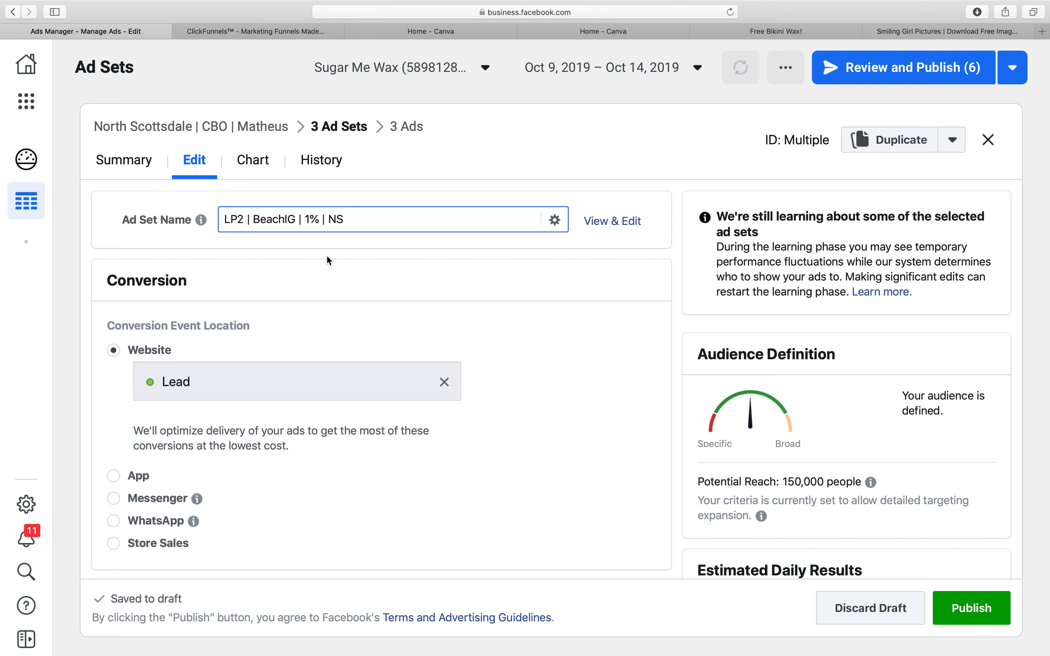
pyautogui.click(328, 261)
pyautogui.moveTo(252, 219); pyautogui.dragTo(208, 219)
pyautogui.press('BackSpace')
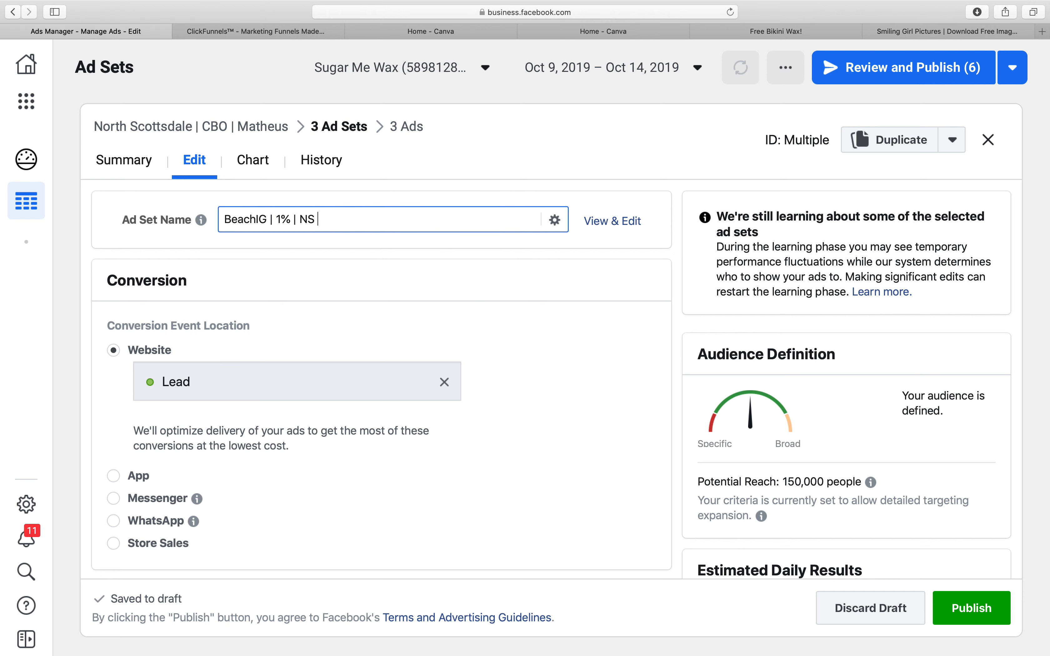
pyautogui.press('super+v')
pyautogui.click(395, 258)
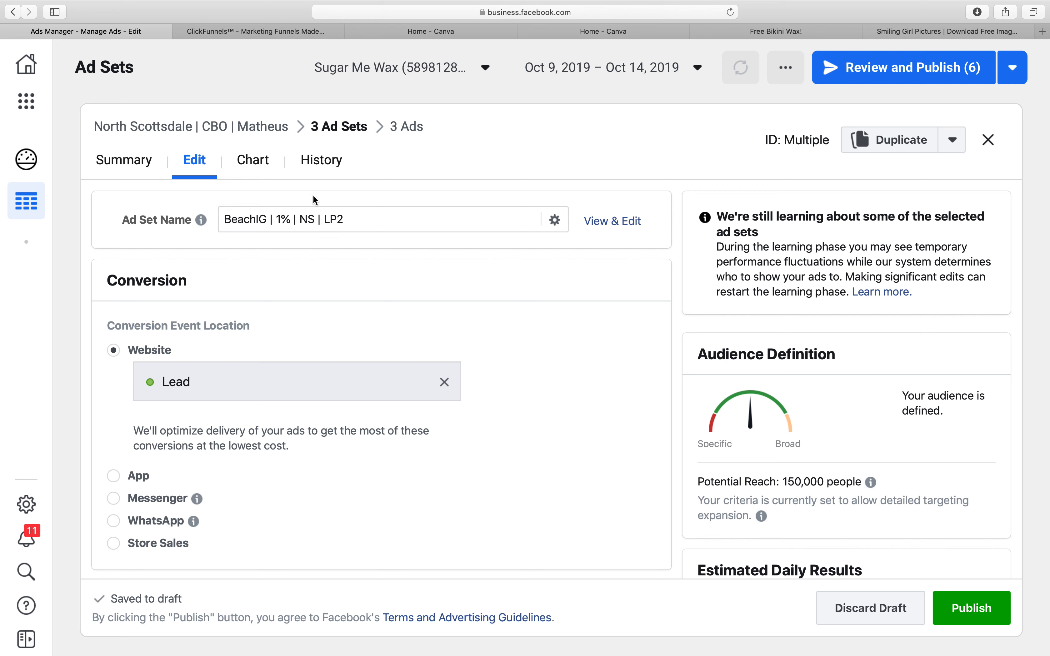
pyautogui.click(995, 142)
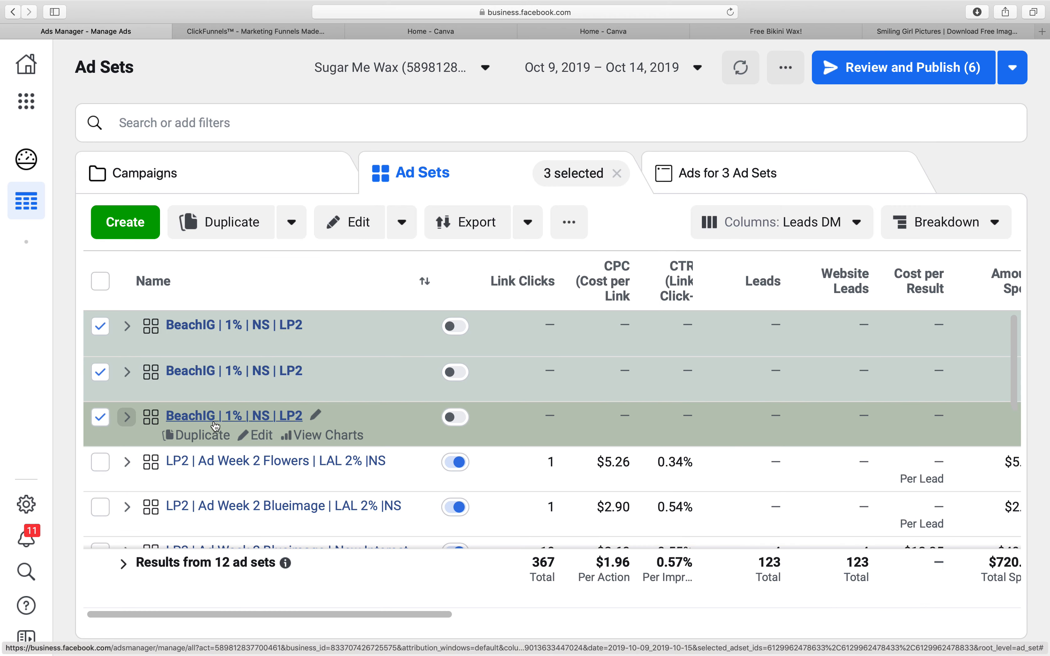
# - Rename the second BeachIG copy as Fashionista | 1% | NS | LP2, save it to draft and deselect it
pyautogui.click(317, 372)
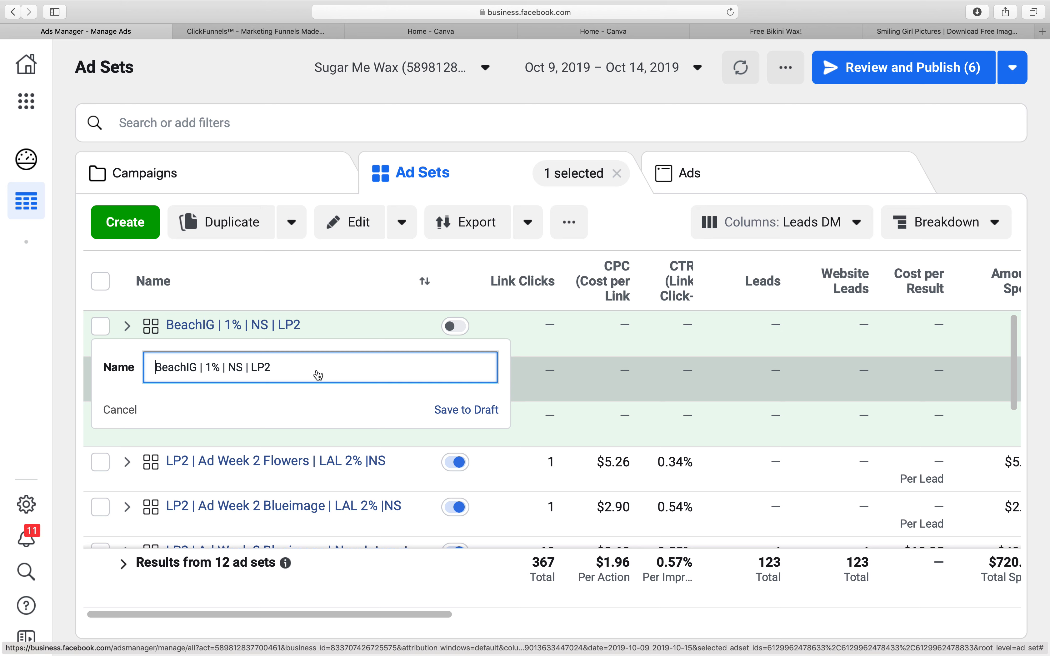
pyautogui.doubleClick(182, 369)
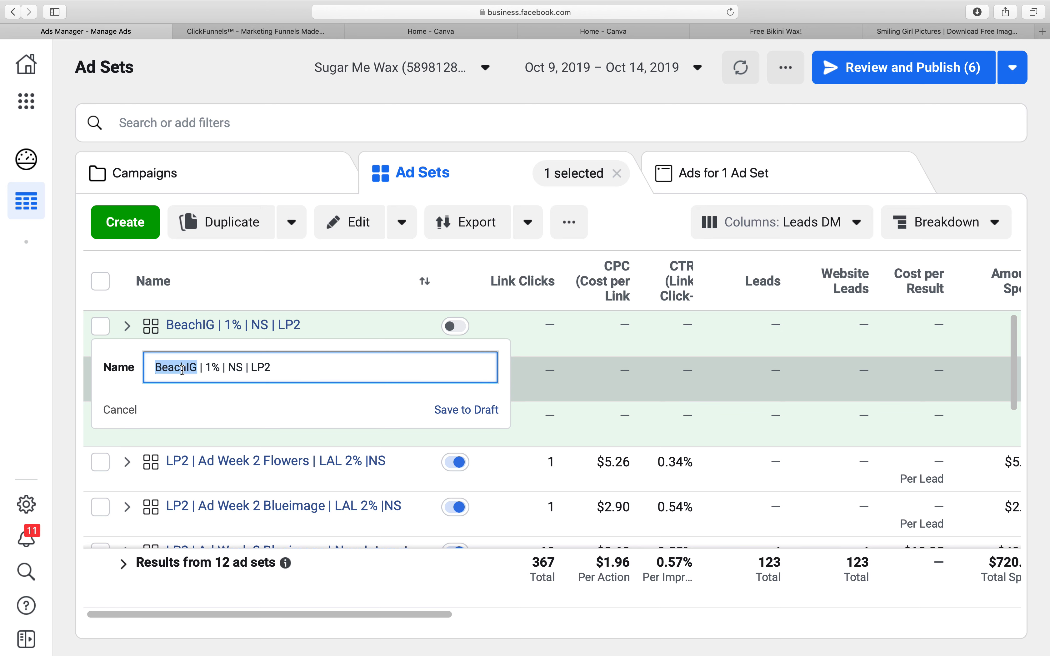
pyautogui.write('Fashionista')
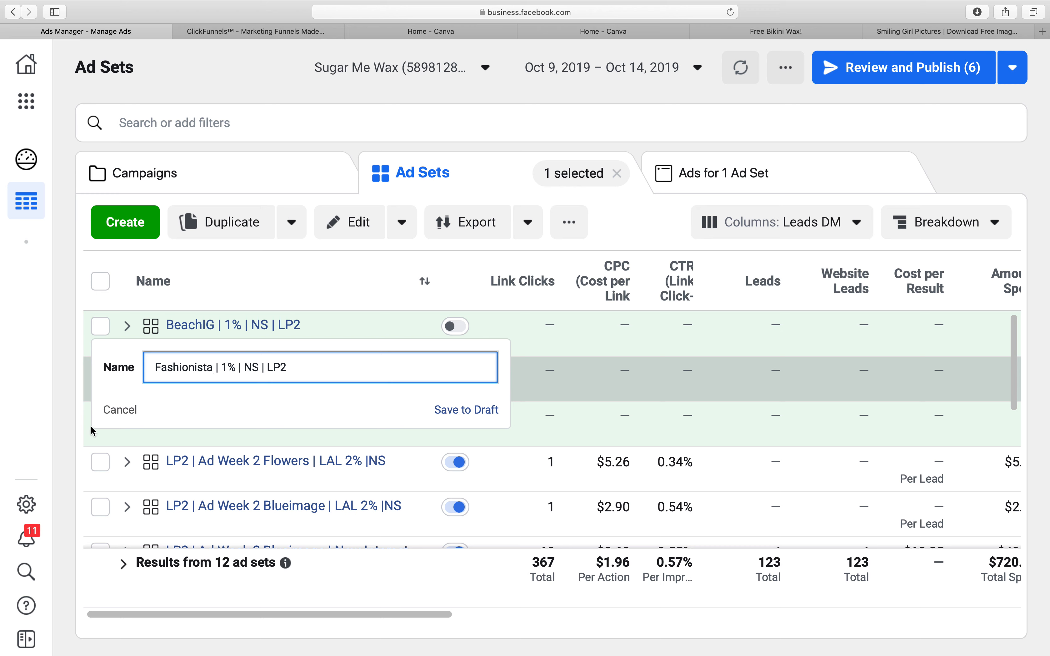
pyautogui.click(467, 410)
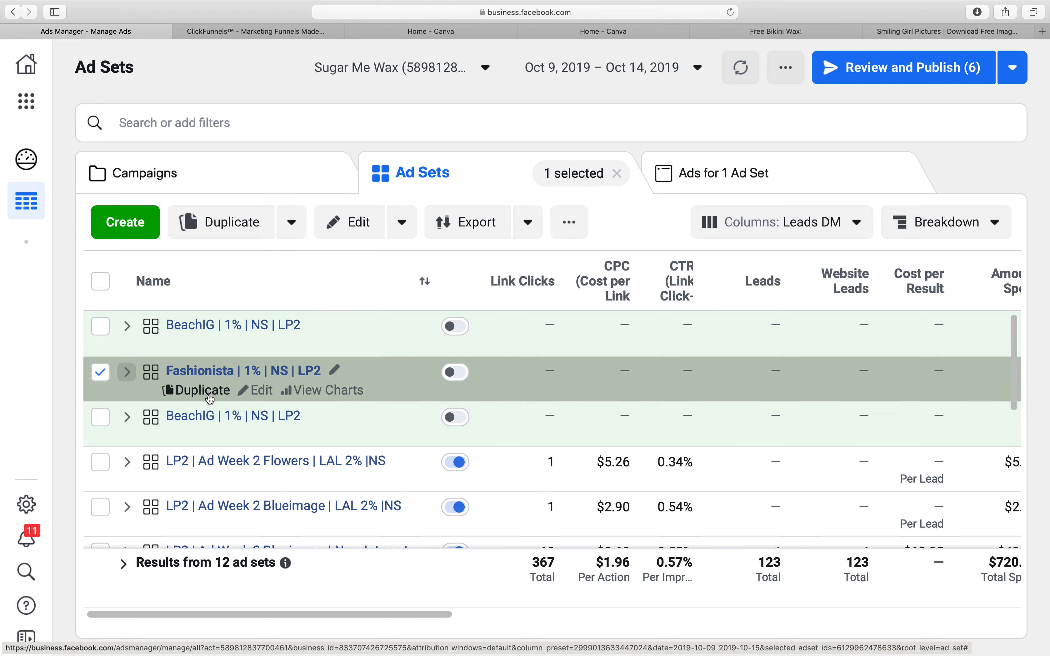
pyautogui.click(102, 380)
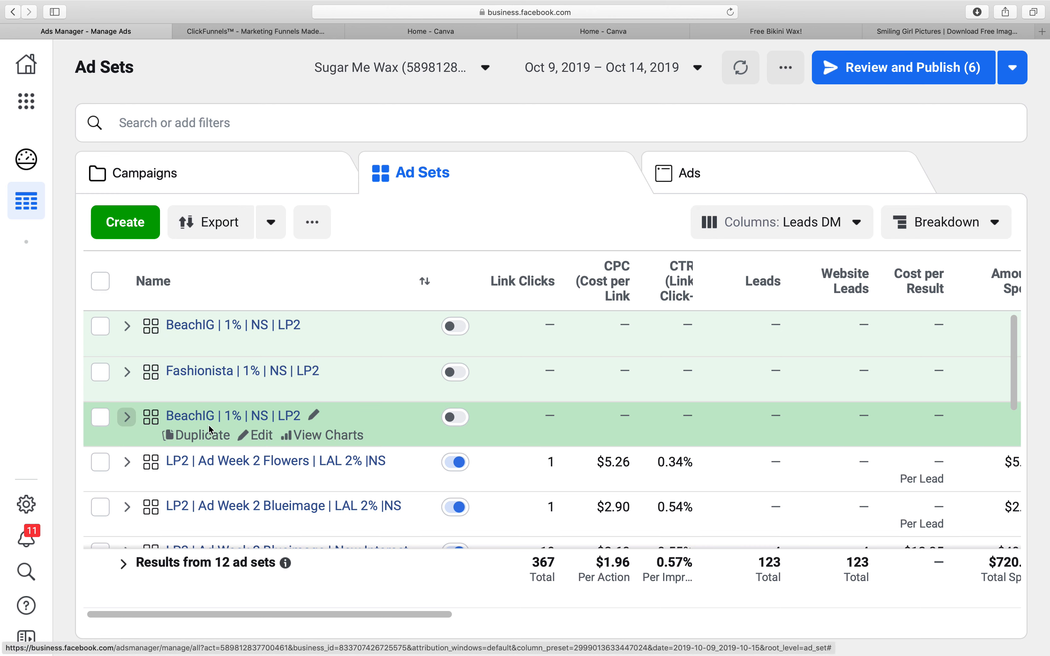
# - Rename the third ad set copy as PlaneJane | 1% | NS | LP2, close the editor and deselect it
pyautogui.click(255, 435)
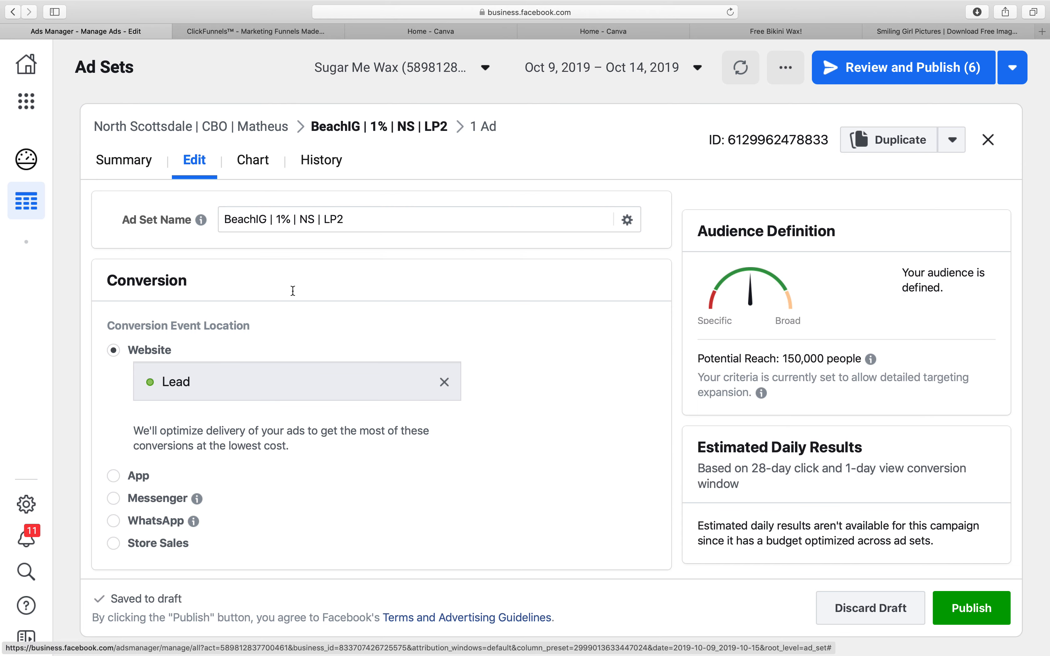
pyautogui.doubleClick(243, 217)
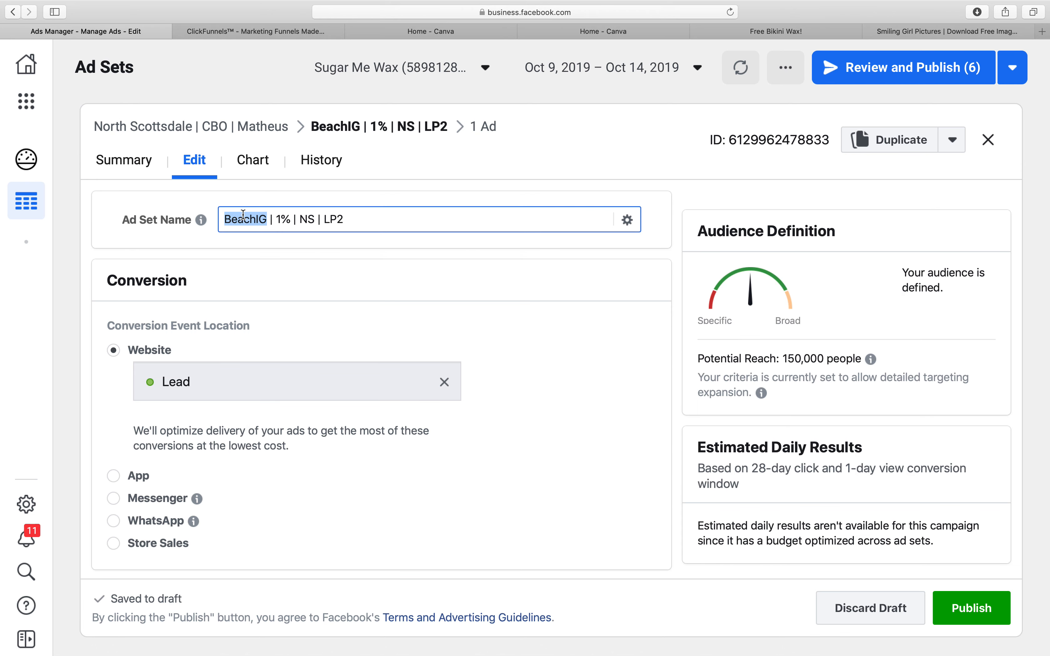
pyautogui.write('PlaneJane')
pyautogui.click(988, 139)
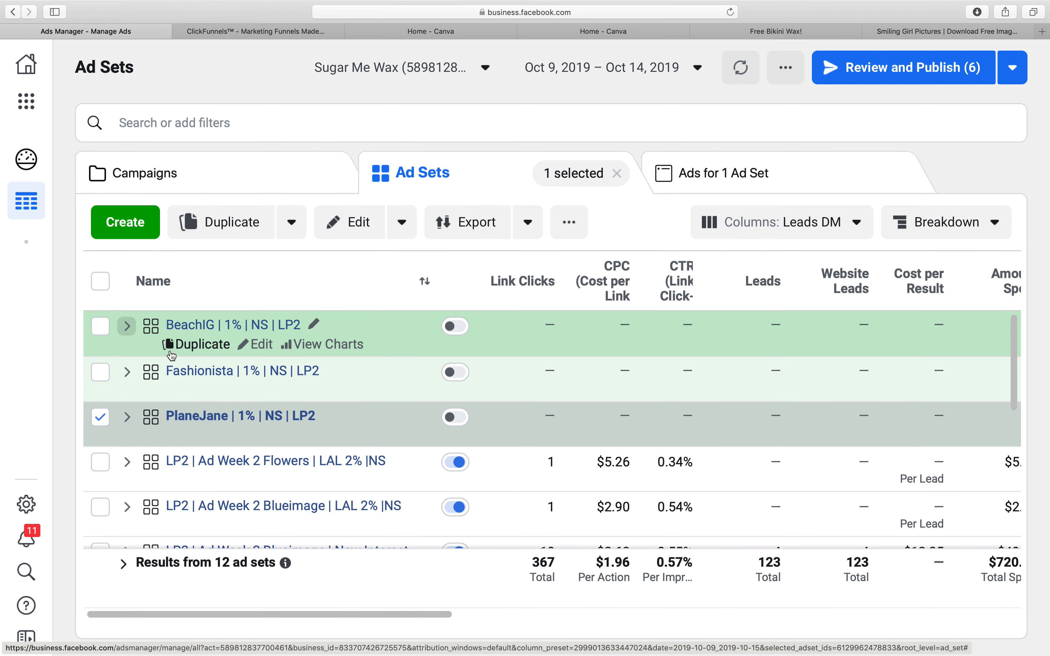
pyautogui.click(100, 419)
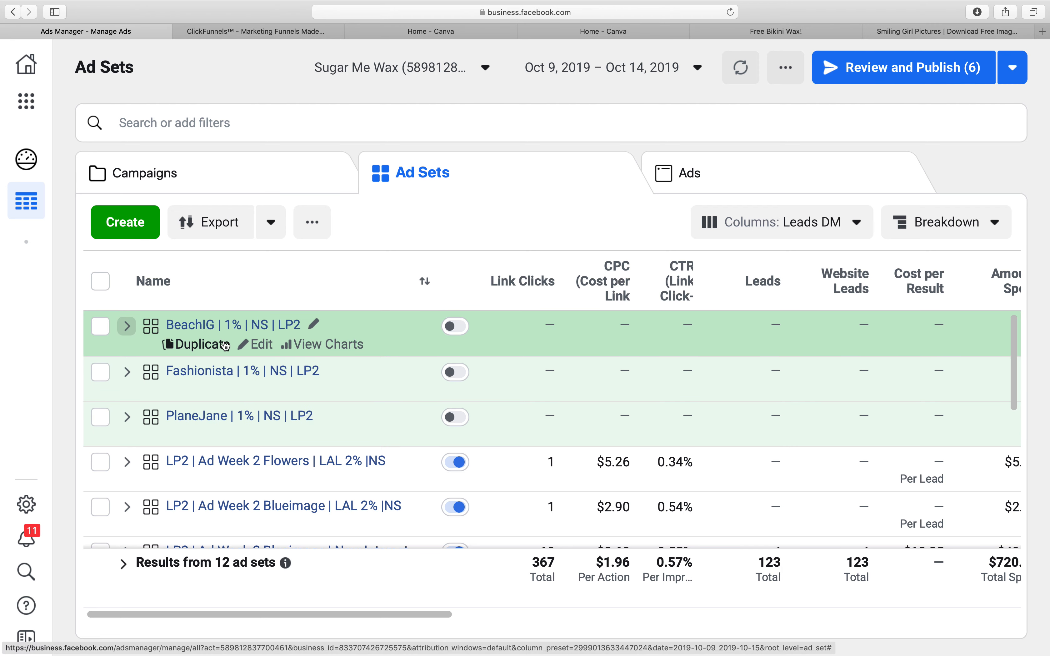
# - Delete the LP2 | AD3 heartsGlasses | NS ads from the new BeachIG, Fashionista and PlaneJane ad sets
pyautogui.click(100, 326)
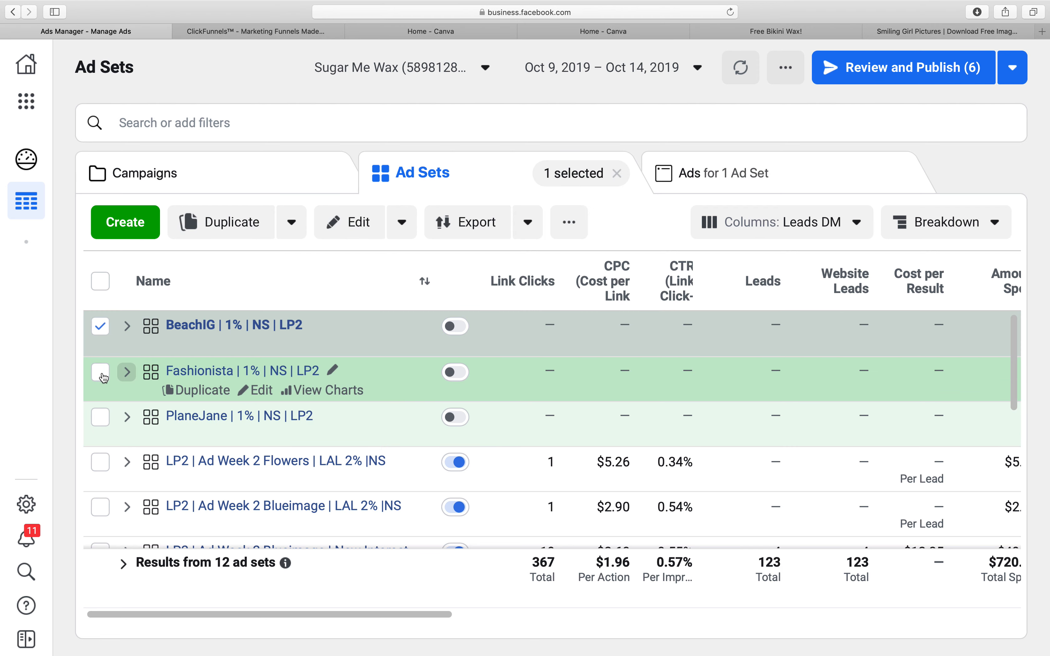
pyautogui.click(100, 372)
pyautogui.click(100, 417)
pyautogui.click(721, 174)
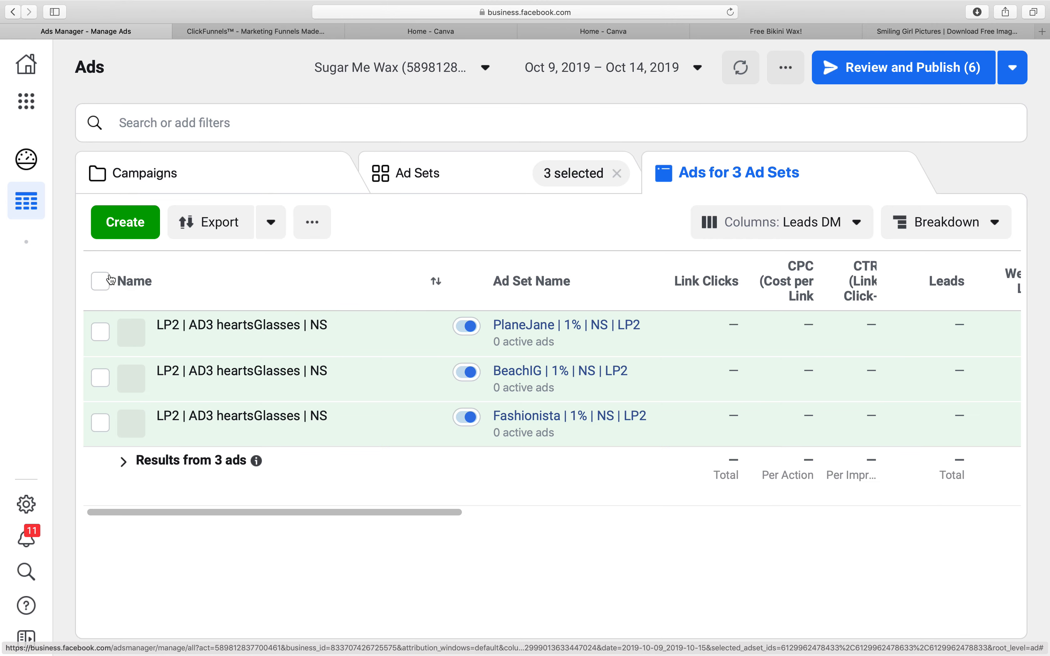
pyautogui.click(100, 281)
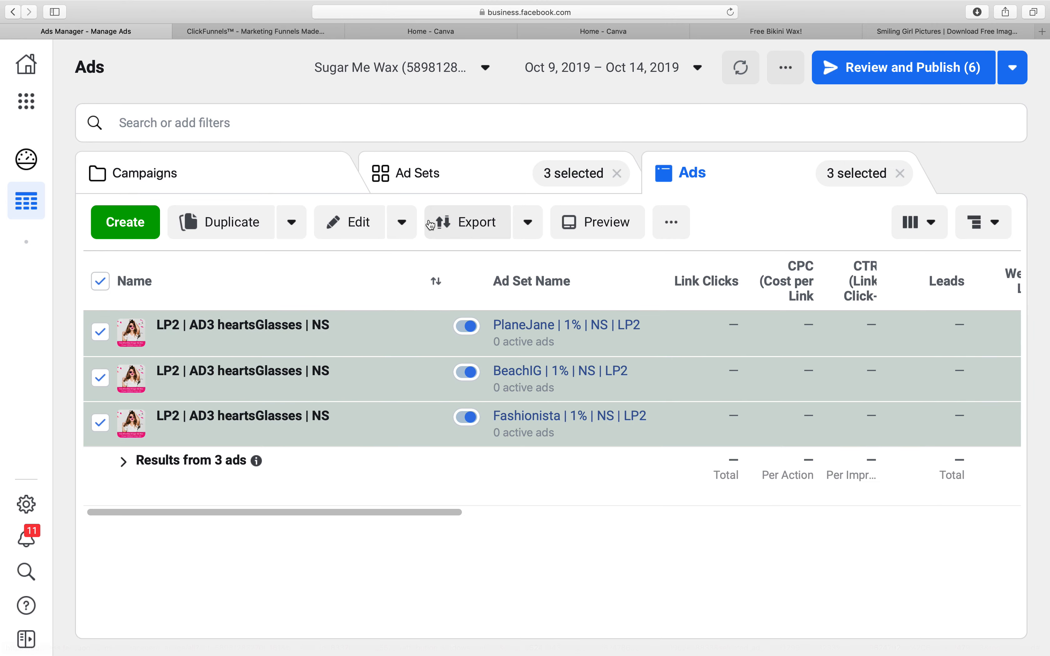
pyautogui.click(402, 222)
pyautogui.click(352, 291)
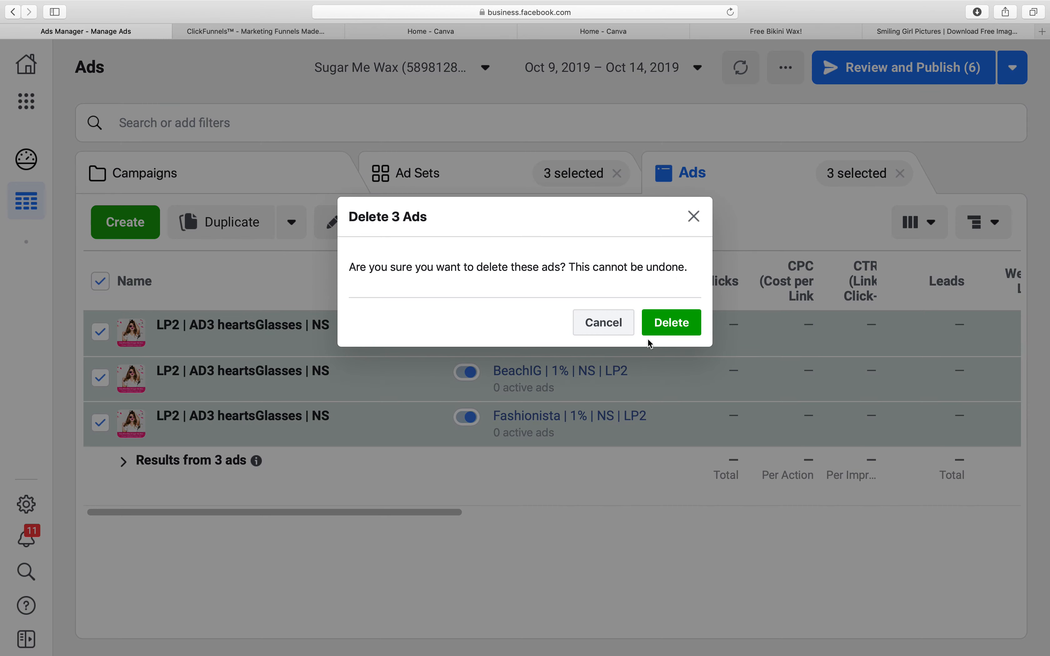
pyautogui.click(661, 324)
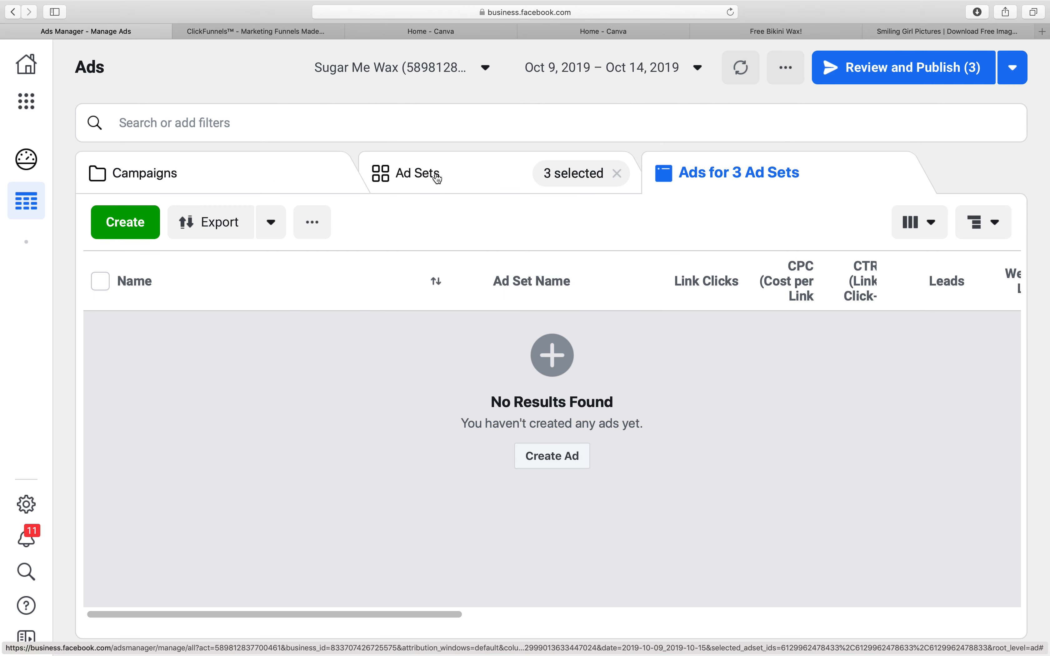
# - Open the ad sets of the Queen Creek | CBO | Matheus campaign and look through the list
pyautogui.click(437, 177)
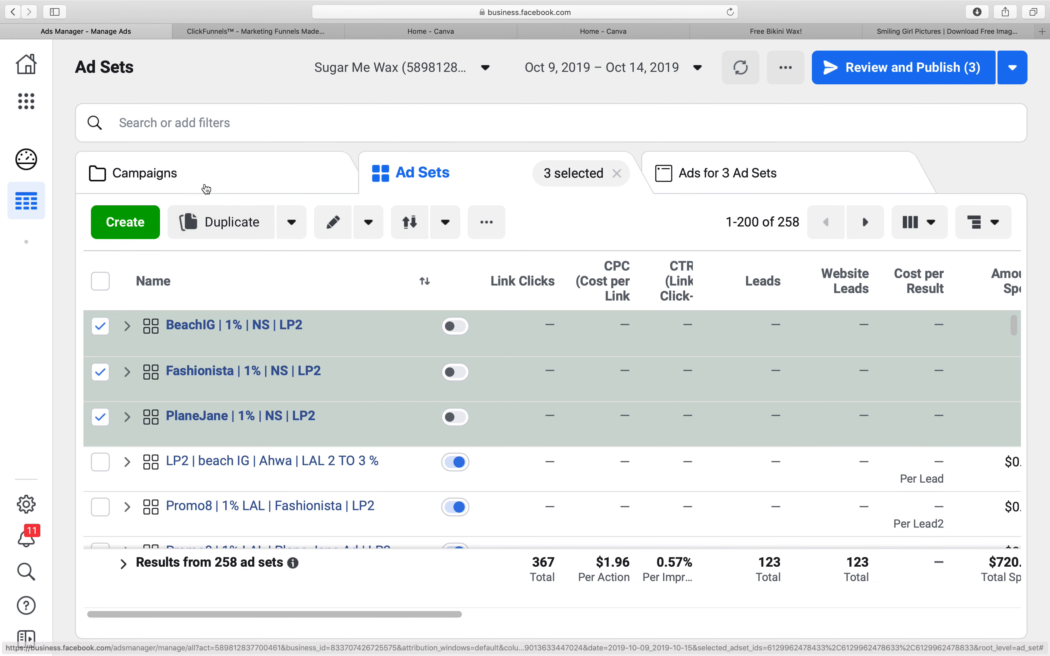
pyautogui.click(206, 189)
pyautogui.scroll(-10, 263, 451)
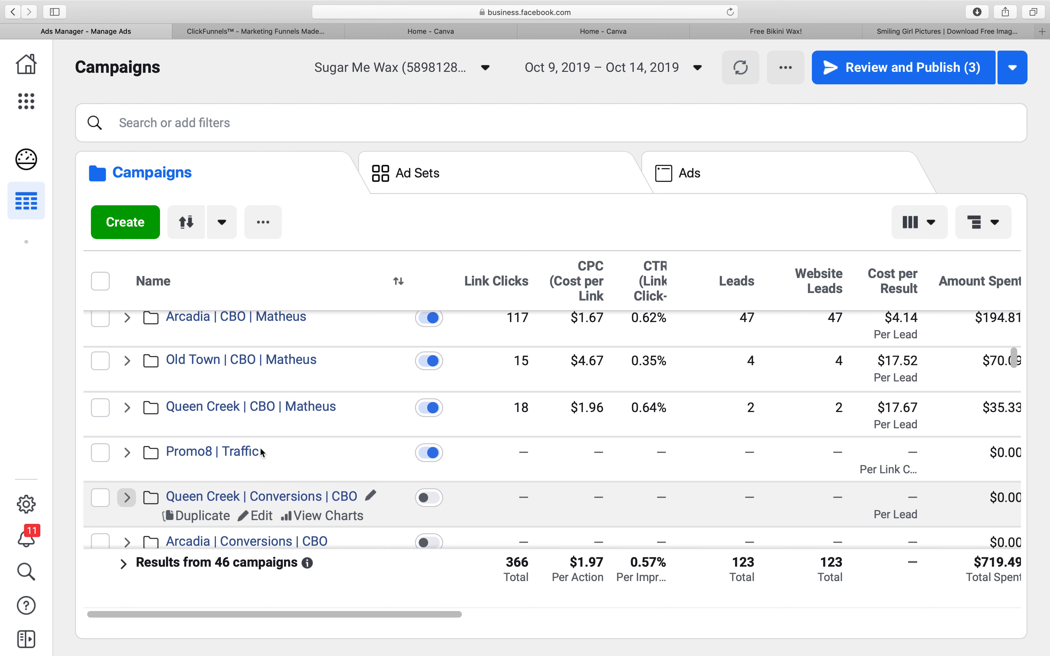
pyautogui.click(265, 408)
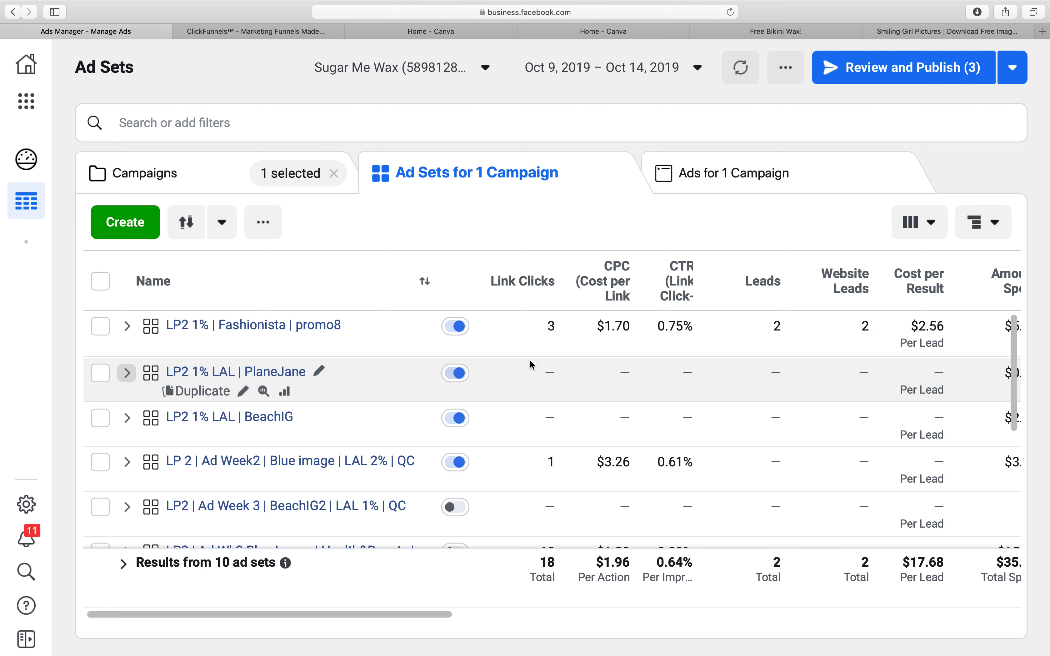
pyautogui.scroll(-5, 531, 365)
pyautogui.scroll(5, 530, 359)
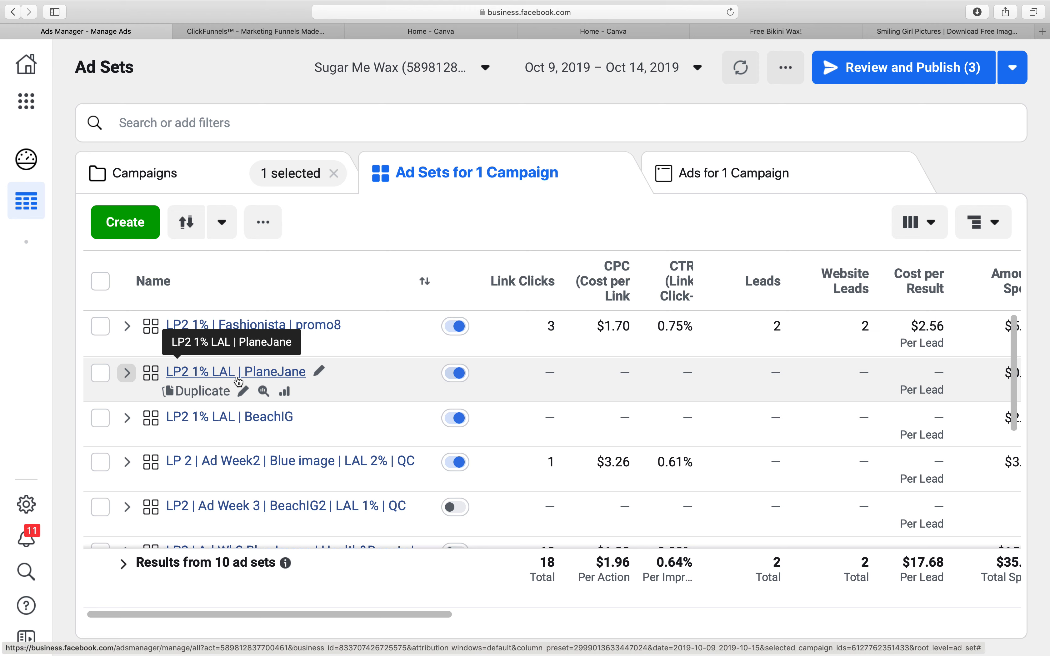
pyautogui.scroll(-2, 238, 382)
pyautogui.scroll(2, 238, 382)
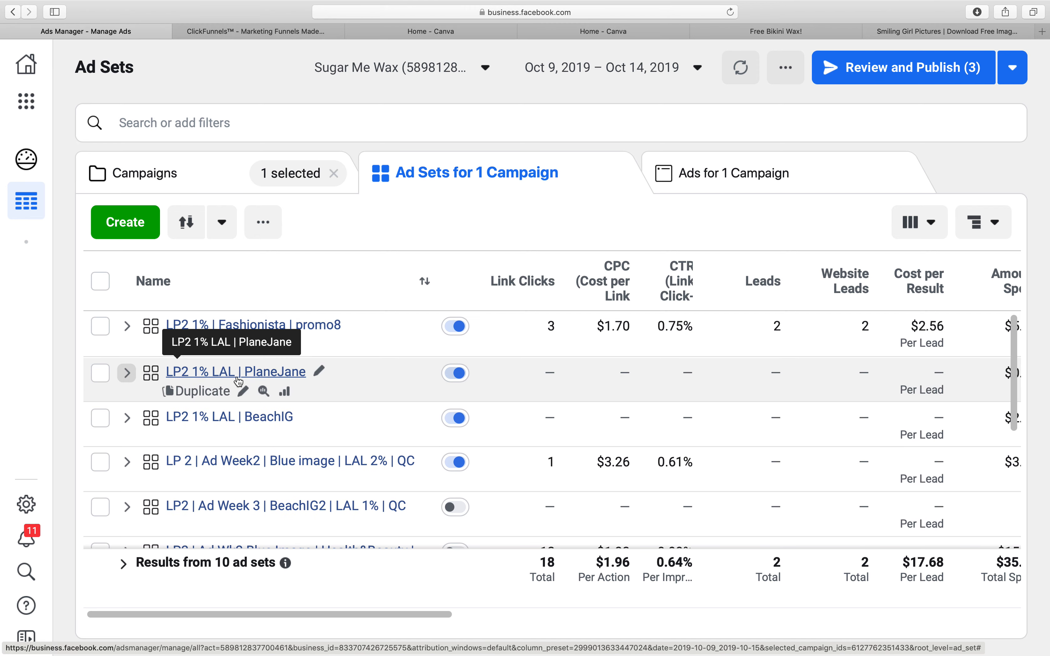
# - Duplicate the LP2 | BeachIG | QC ad into the BeachIG | 1% | NS | LP2 ad set of the existing North Scottsdale CBO campaign
pyautogui.click(246, 418)
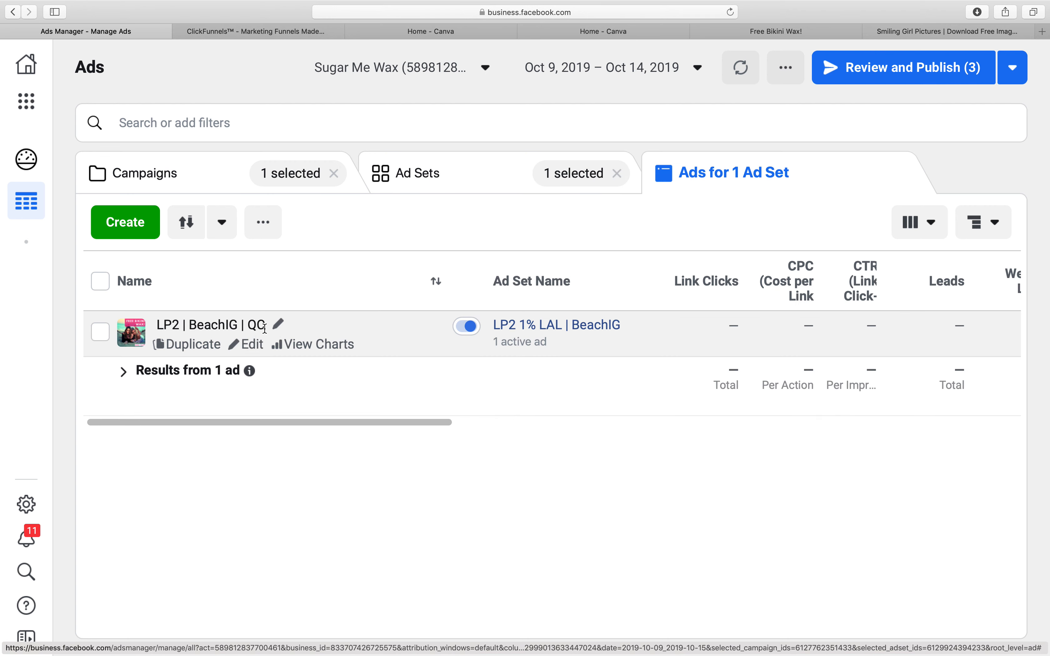
pyautogui.click(193, 344)
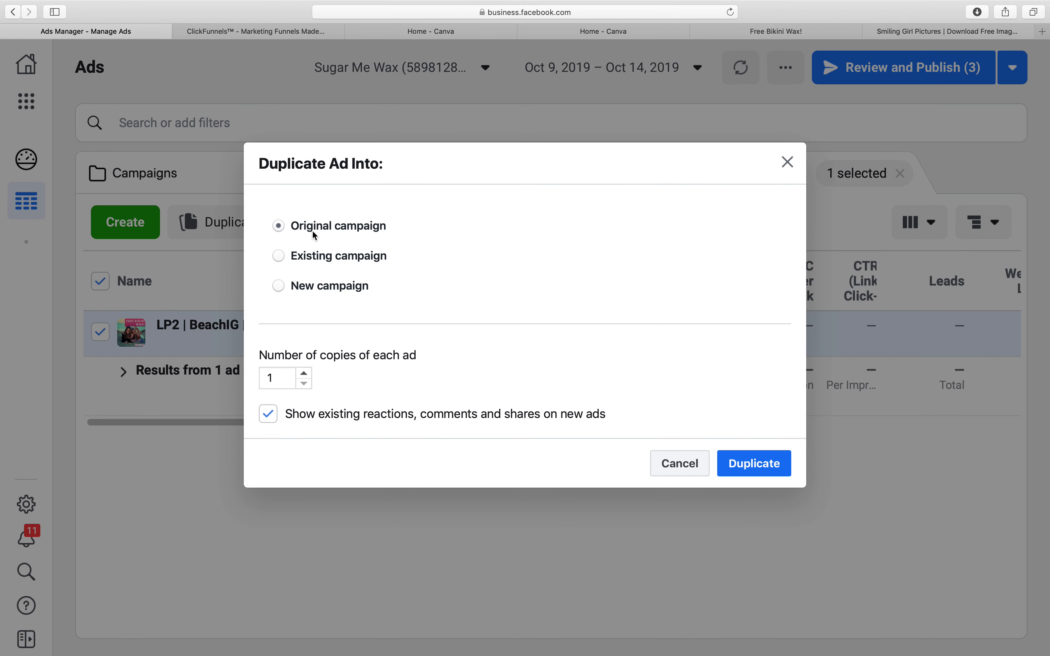
pyautogui.click(281, 256)
pyautogui.click(318, 260)
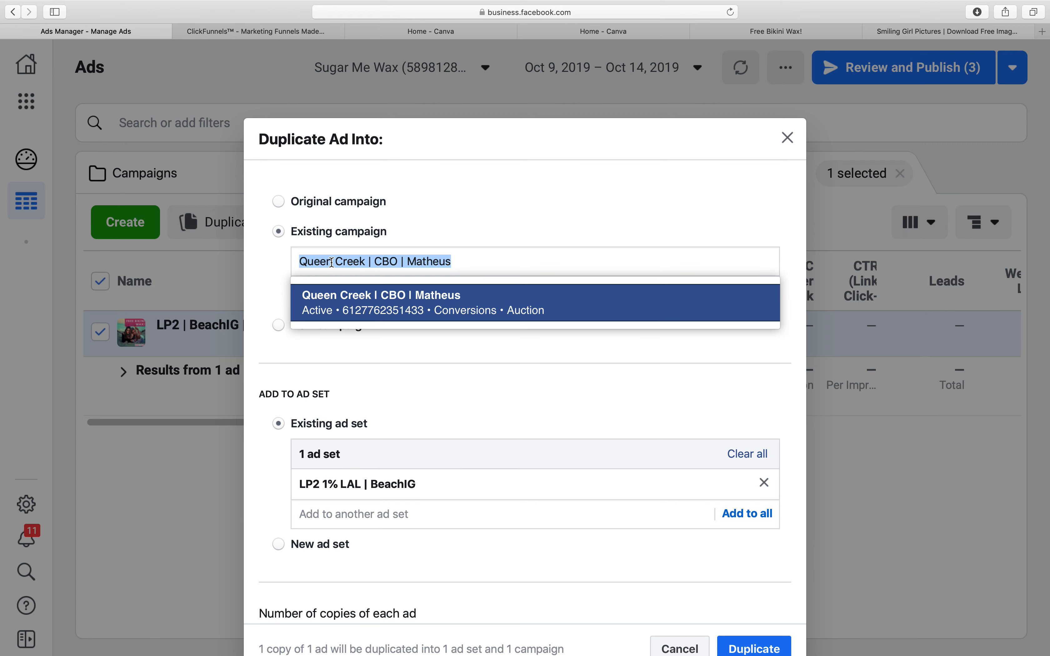
pyautogui.press('BackSpace')
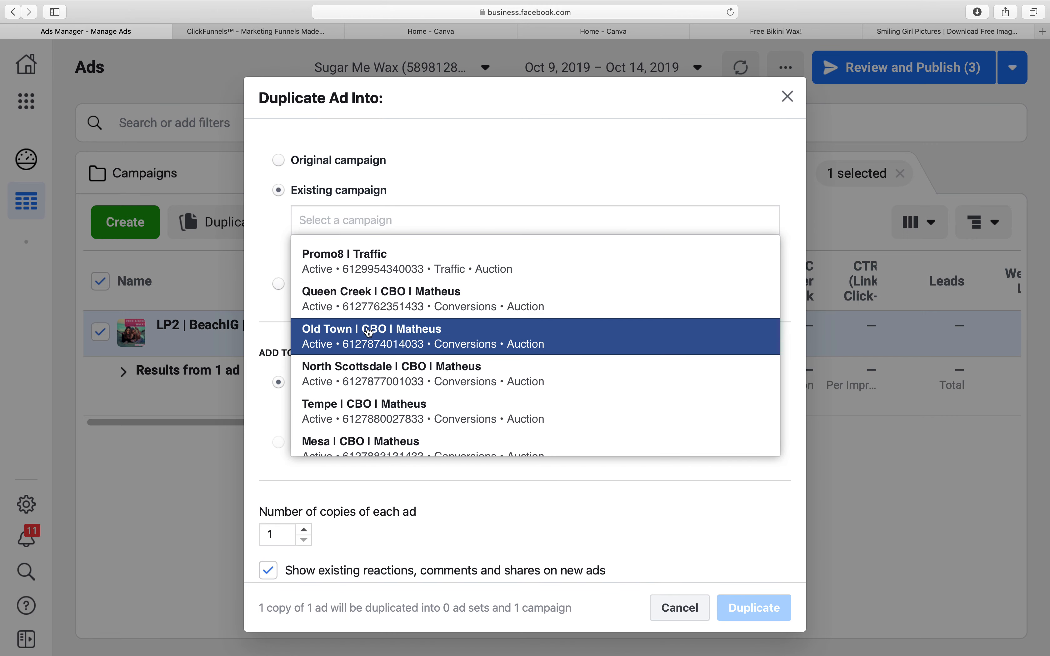
pyautogui.click(425, 369)
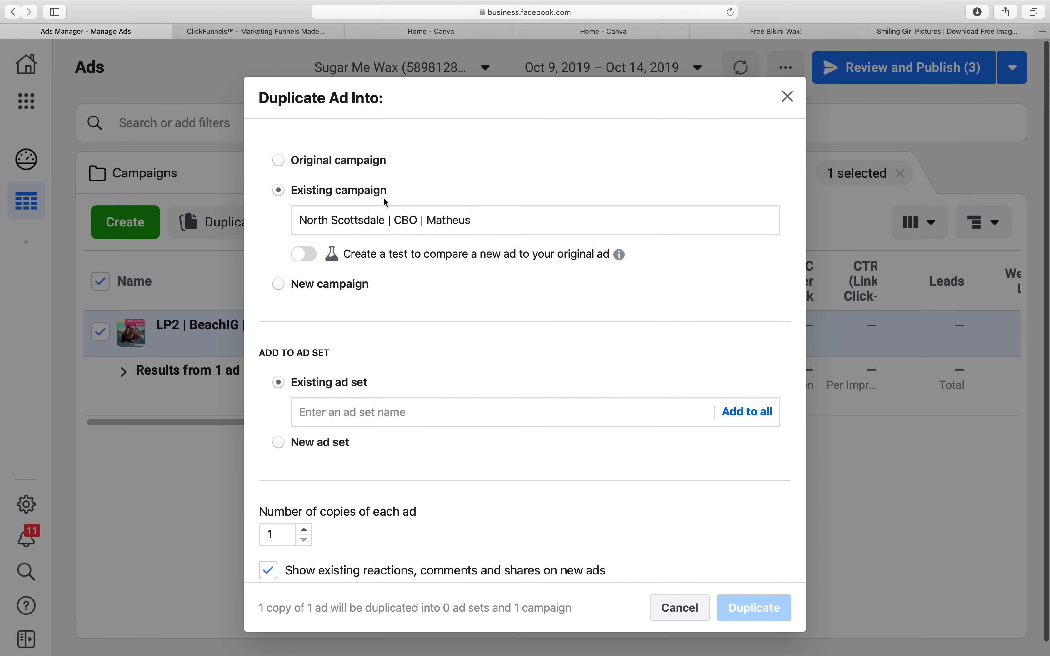
pyautogui.click(352, 403)
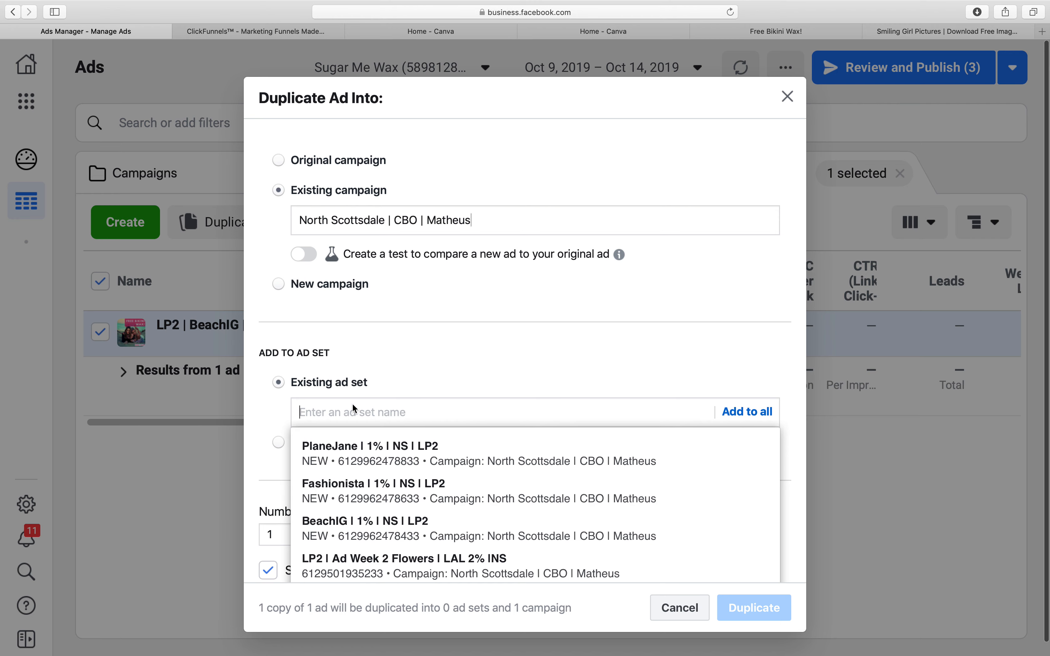
pyautogui.click(467, 515)
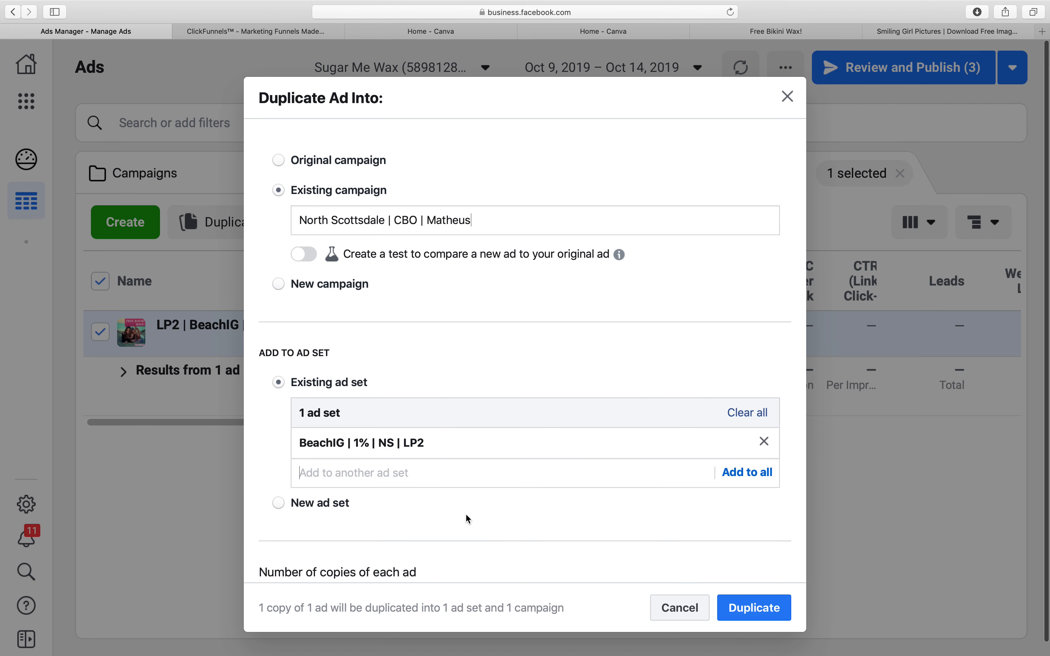
pyautogui.click(757, 609)
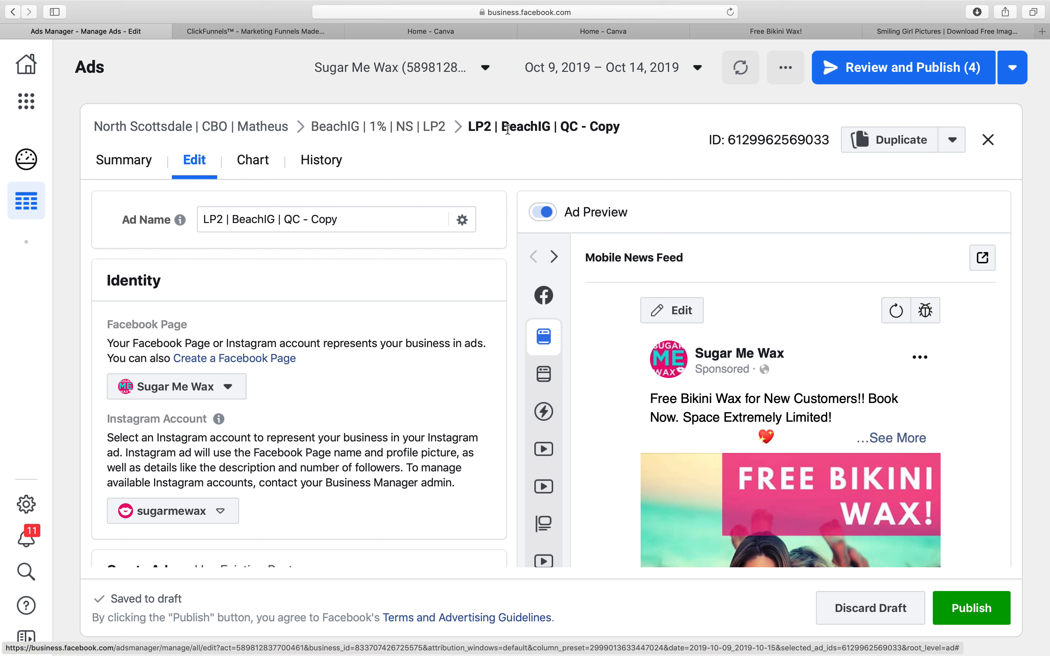
# - Check the audience, targeted locations and map of the BeachIG | 1% | NS | LP2 ad set
pyautogui.click(407, 130)
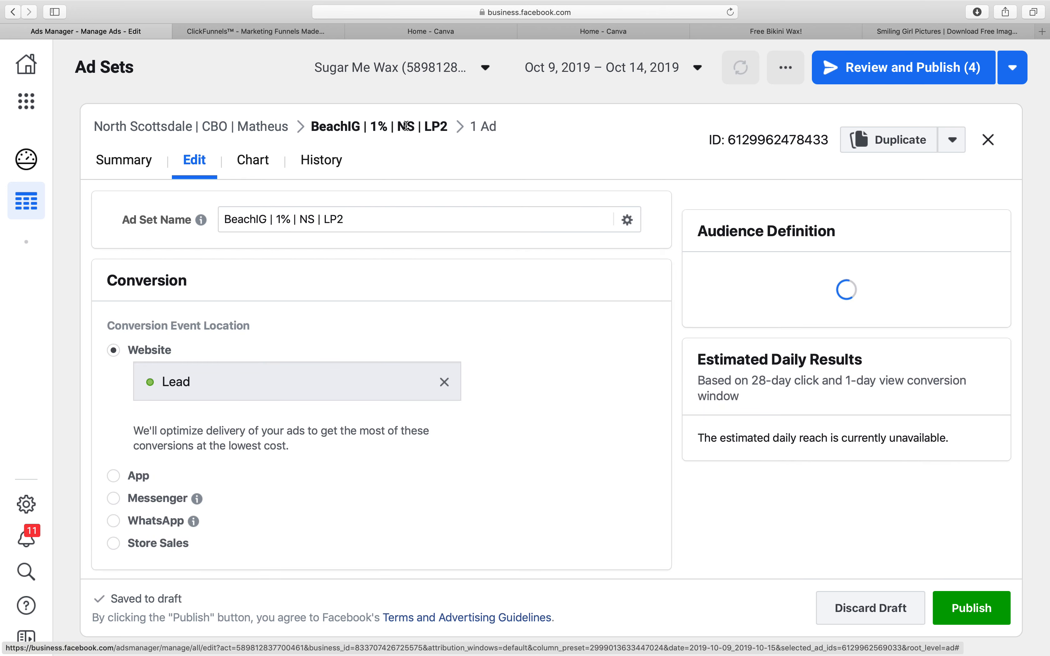
pyautogui.scroll(-15, 453, 482)
pyautogui.scroll(-20, 455, 483)
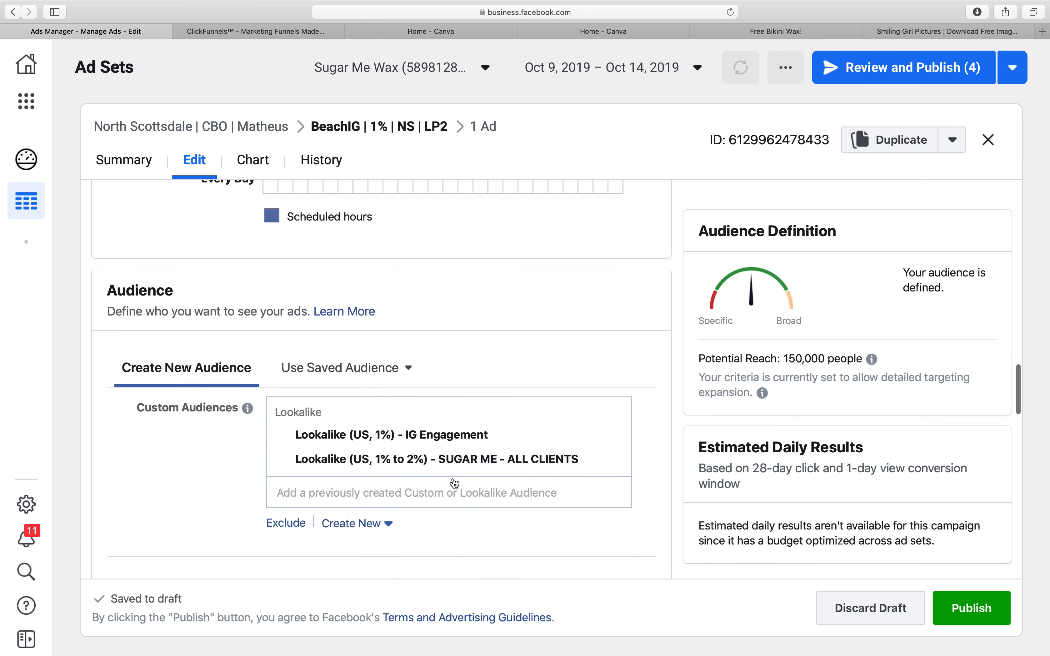
pyautogui.scroll(-8, 454, 483)
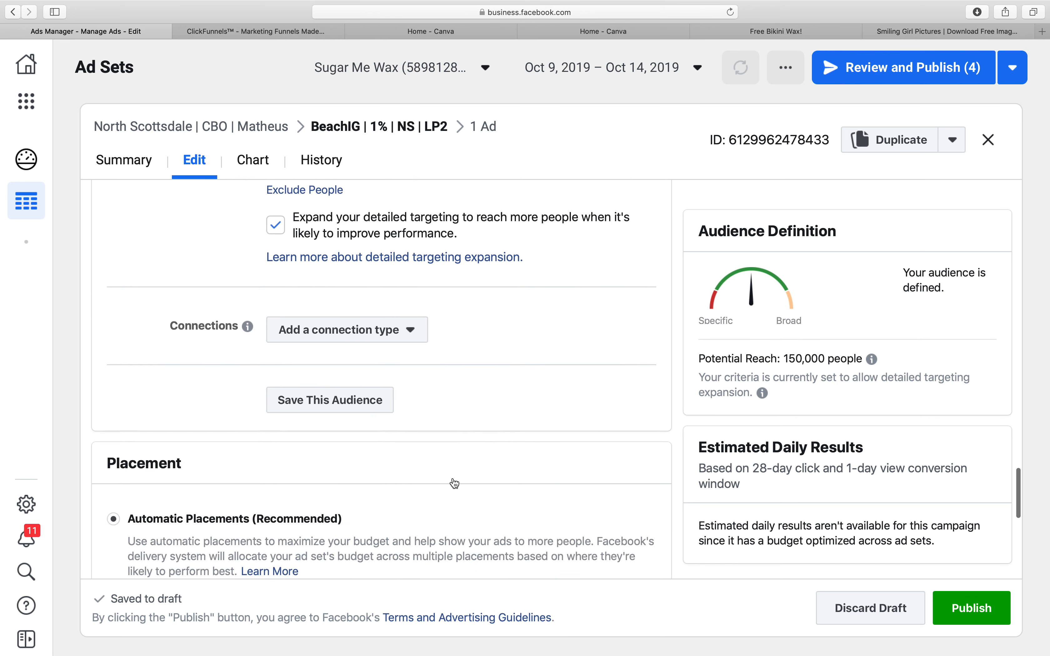
pyautogui.scroll(15, 454, 483)
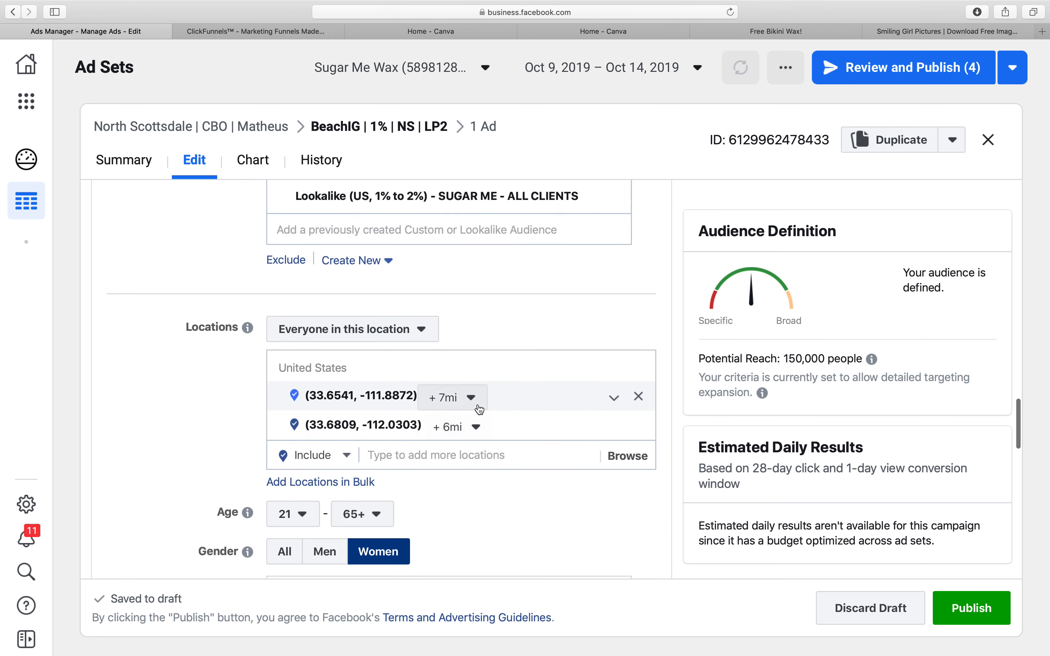
pyautogui.click(542, 404)
pyautogui.scroll(-2, 545, 429)
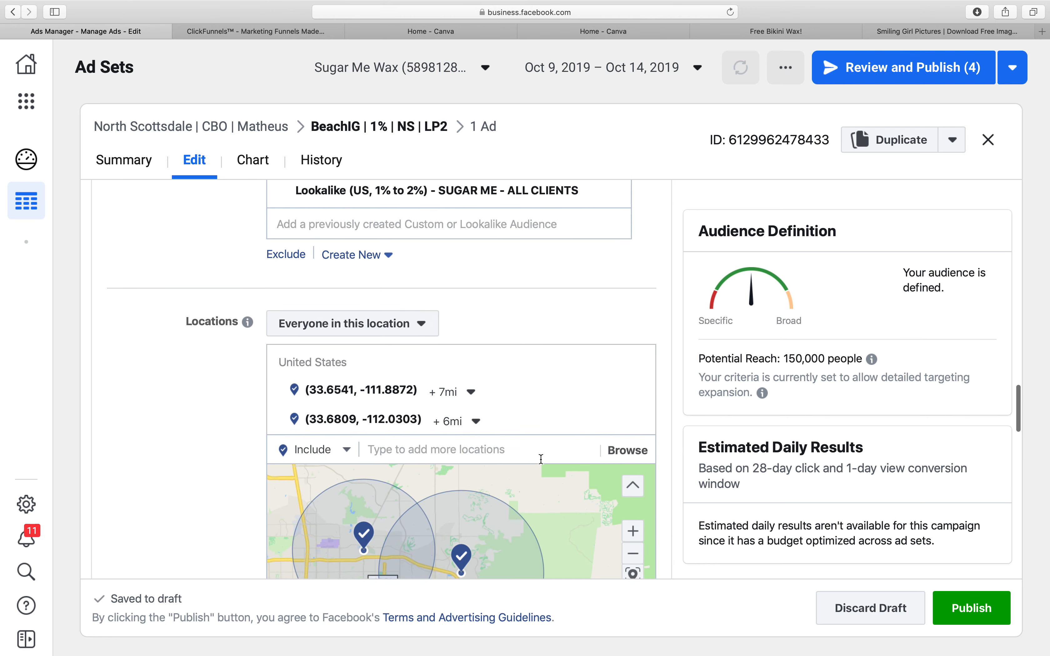
# - Return to the duplicated BeachIG ad and rename it LP2 | BeachIG | NS
pyautogui.click(483, 126)
pyautogui.click(386, 220)
pyautogui.press('BackSpace')
pyautogui.press('BackSpace')
pyautogui.press('BackSpace')
pyautogui.press('BackSpace')
pyautogui.press('BackSpace')
pyautogui.press('BackSpace')
pyautogui.press('BackSpace')
pyautogui.press('BackSpace')
pyautogui.press('BackSpace')
pyautogui.write('NS')
pyautogui.press('super+Tab')
pyautogui.press('super+Tab')
pyautogui.press('super+Tab')
pyautogui.press('super+Tab')
pyautogui.press('super+Tab')
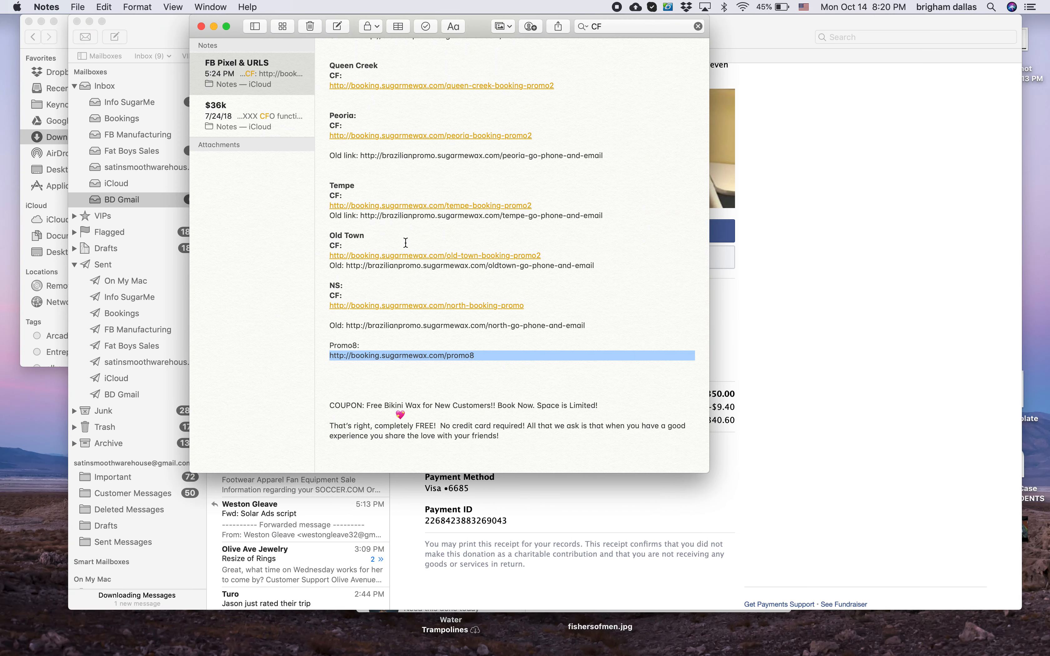
pyautogui.moveTo(543, 308); pyautogui.dragTo(279, 305)
pyautogui.press('super+c')
pyautogui.press('super+Tab')
pyautogui.click(343, 436)
pyautogui.press('super+a')
pyautogui.press('super+v')
pyautogui.scroll(-3, 367, 368)
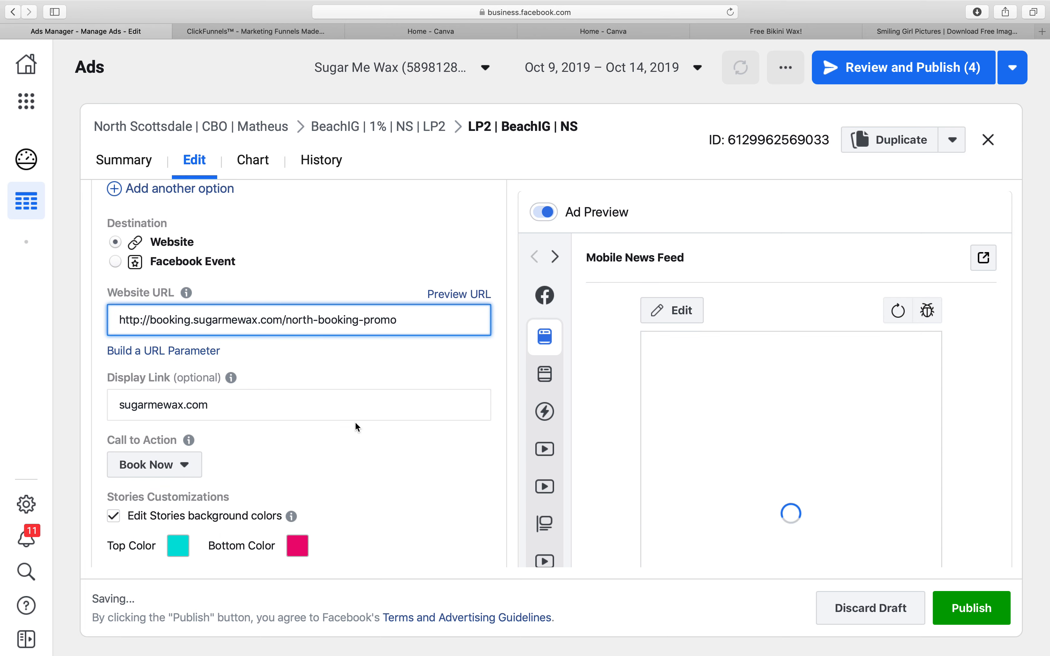
pyautogui.scroll(-2, 356, 422)
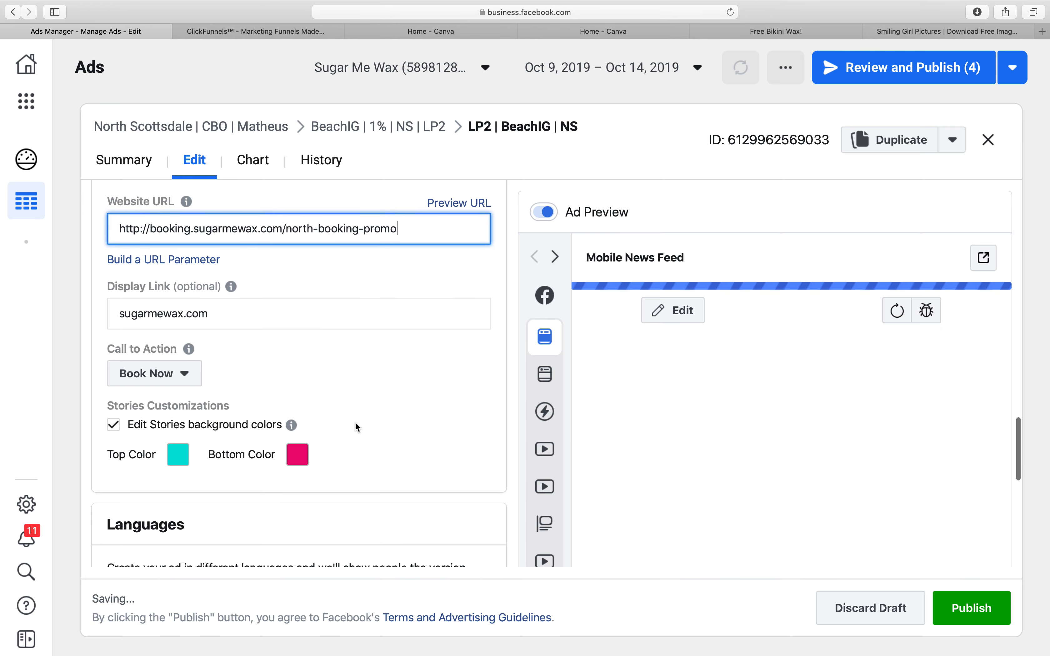
# - Look over the LP2 | BeachIG | NS ad, close its editor and deselect the BeachIG | 1% | NS | LP2 ad set
pyautogui.scroll(2, 355, 422)
pyautogui.scroll(10, 356, 422)
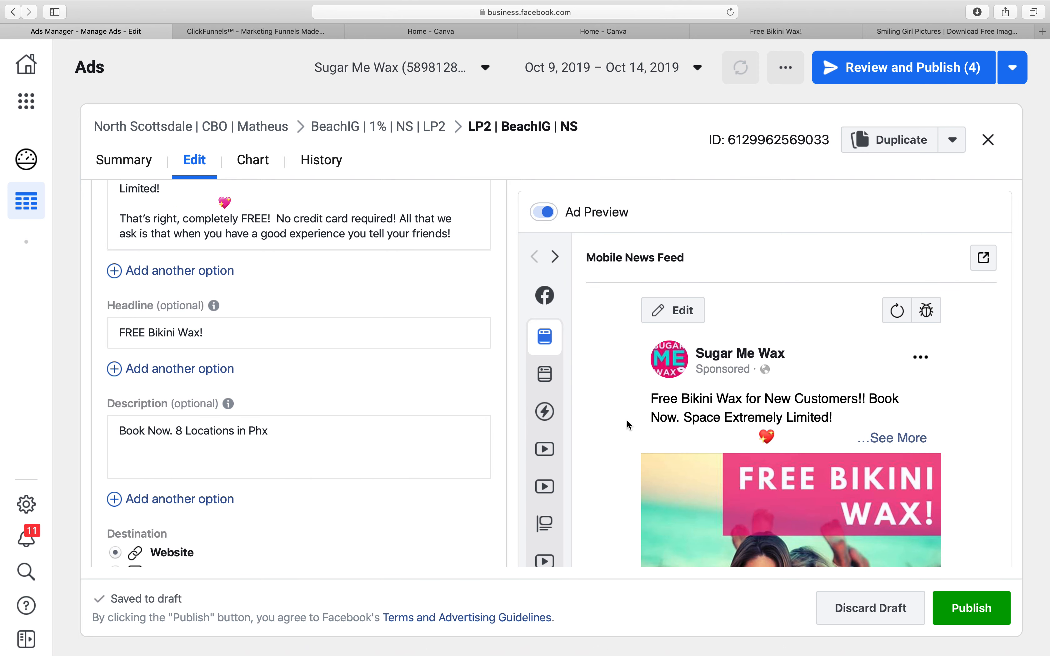
pyautogui.scroll(15, 404, 437)
pyautogui.scroll(15, 404, 438)
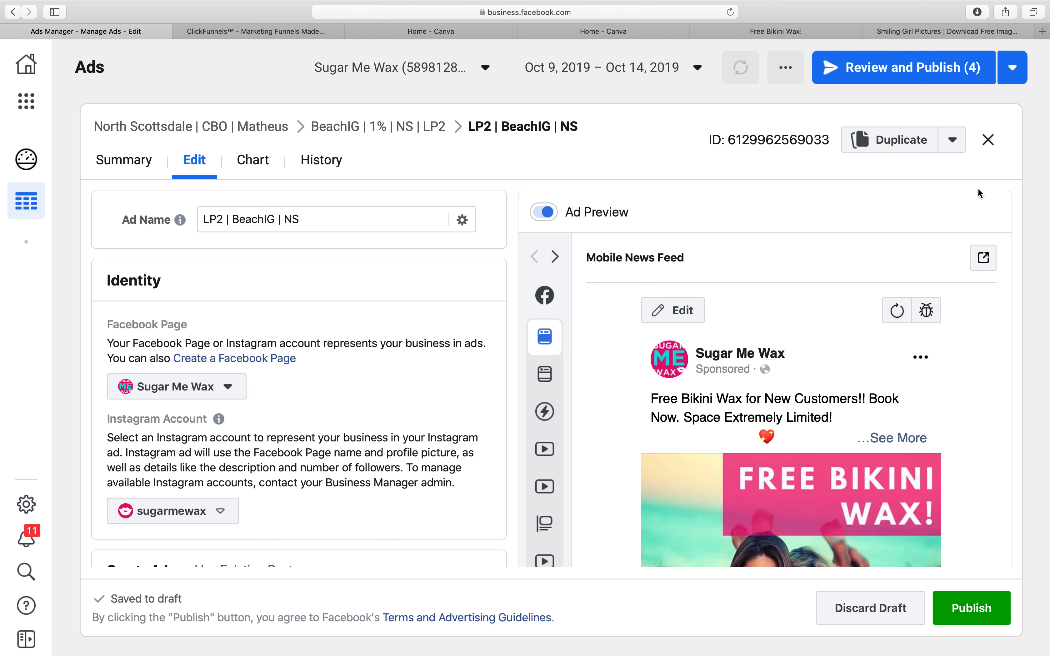
pyautogui.click(988, 140)
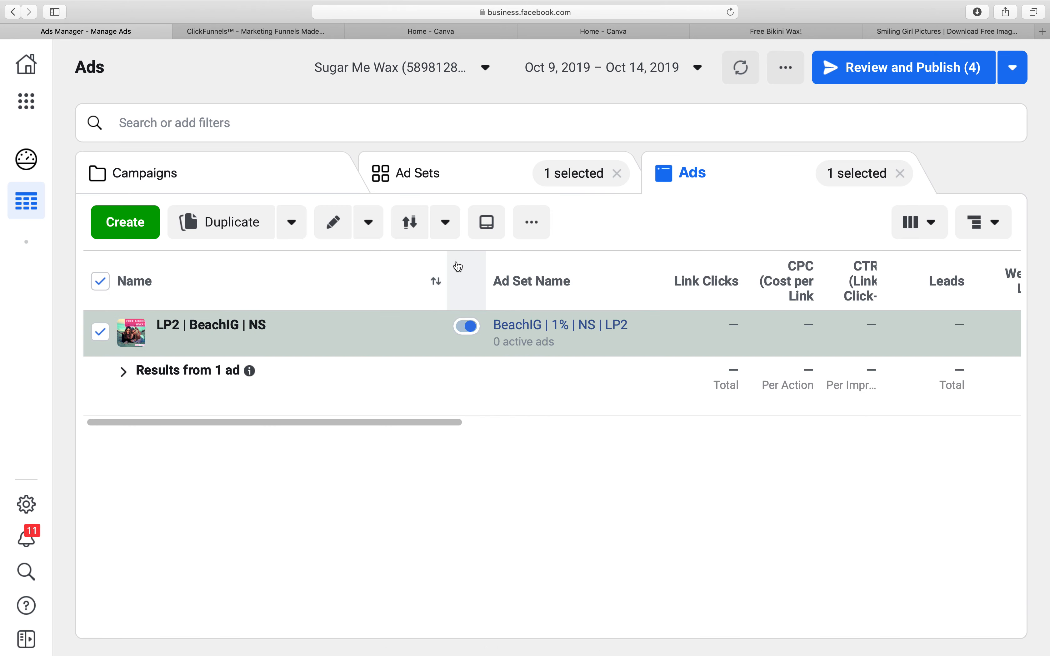
pyautogui.click(467, 187)
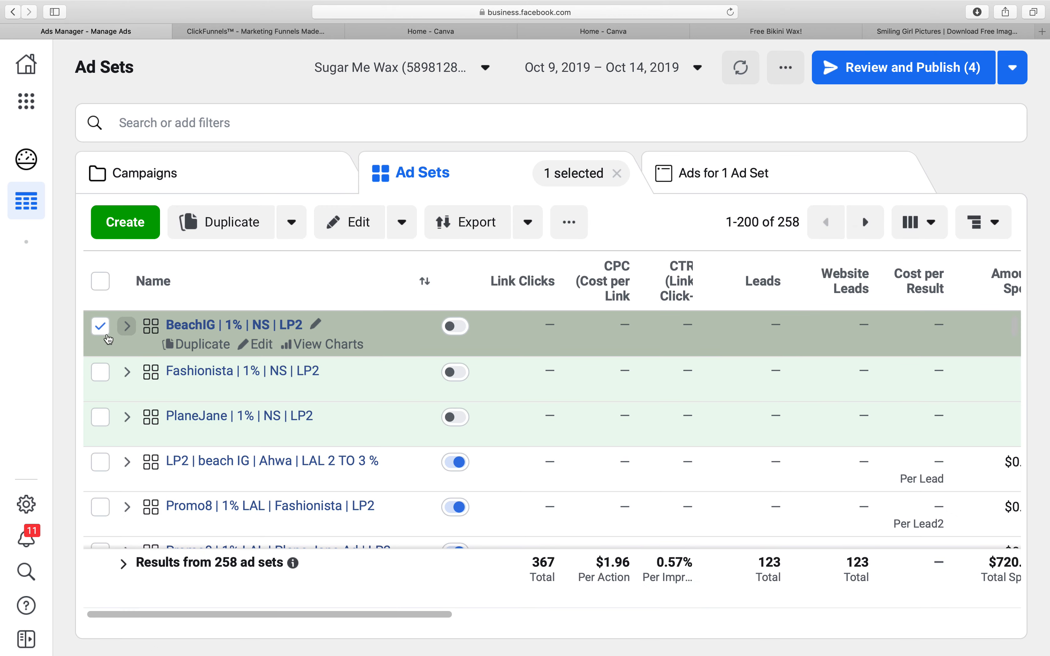
pyautogui.click(101, 326)
# - Open the ads of the LP2 1% | Fashionista | promo8 ad set in the Queen Creek CBO campaign
pyautogui.click(145, 172)
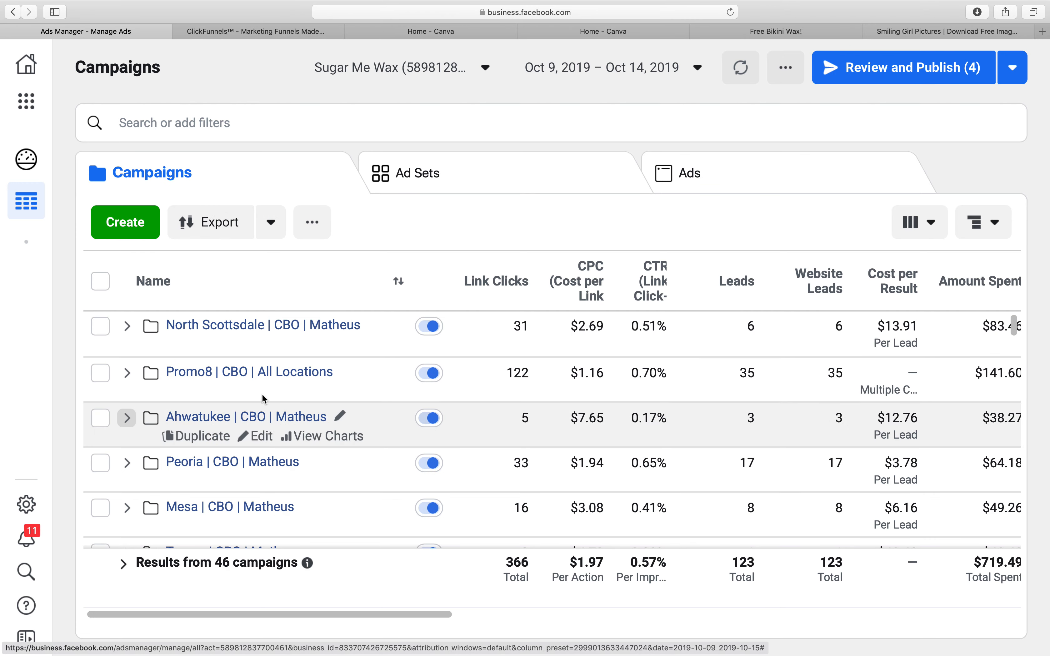
pyautogui.click(387, 186)
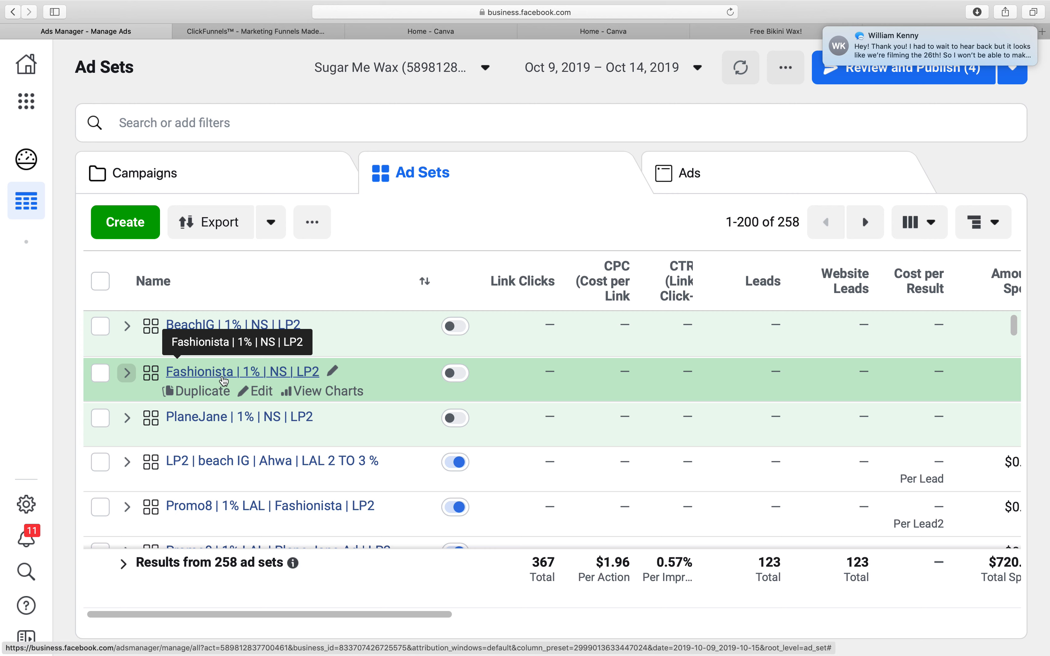
pyautogui.scroll(-1, 315, 398)
pyautogui.scroll(1, 315, 399)
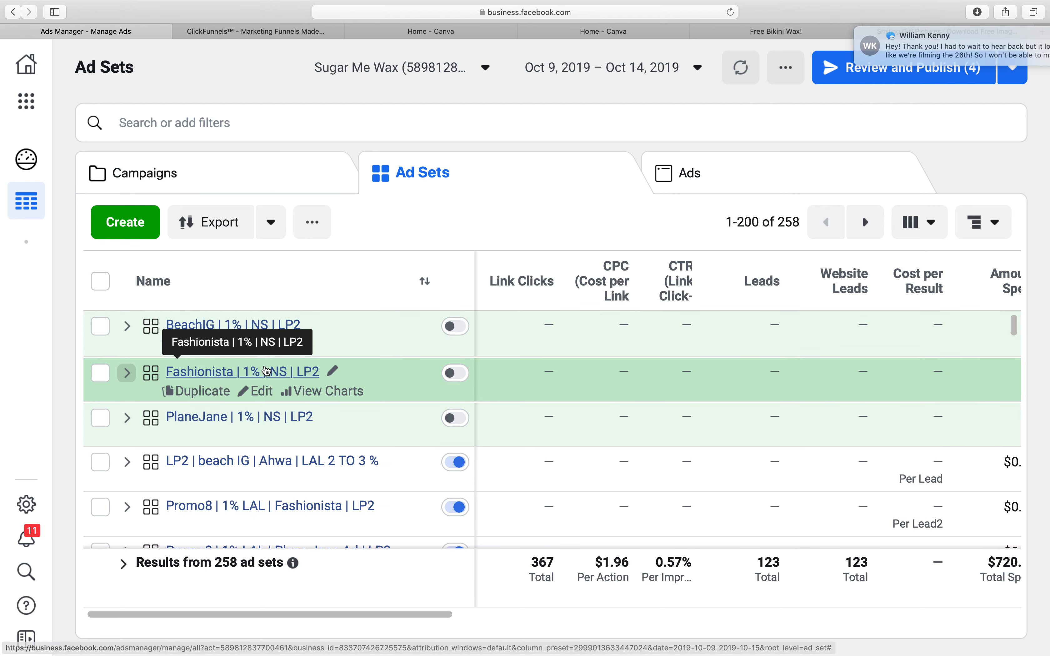
pyautogui.click(196, 173)
pyautogui.scroll(-7, 271, 389)
pyautogui.click(270, 389)
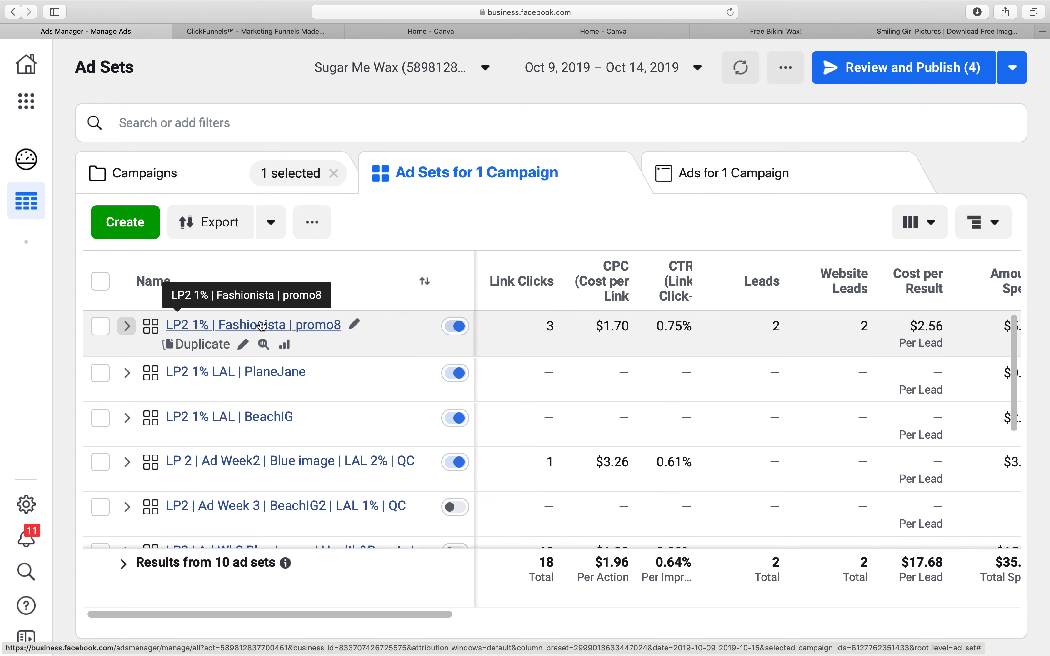
pyautogui.click(260, 324)
# - Review the Queen Creek fashionista ad's creative, rename the ad LP2 | fashionista| QC and close the editor
pyautogui.click(249, 345)
pyautogui.scroll(-15, 354, 445)
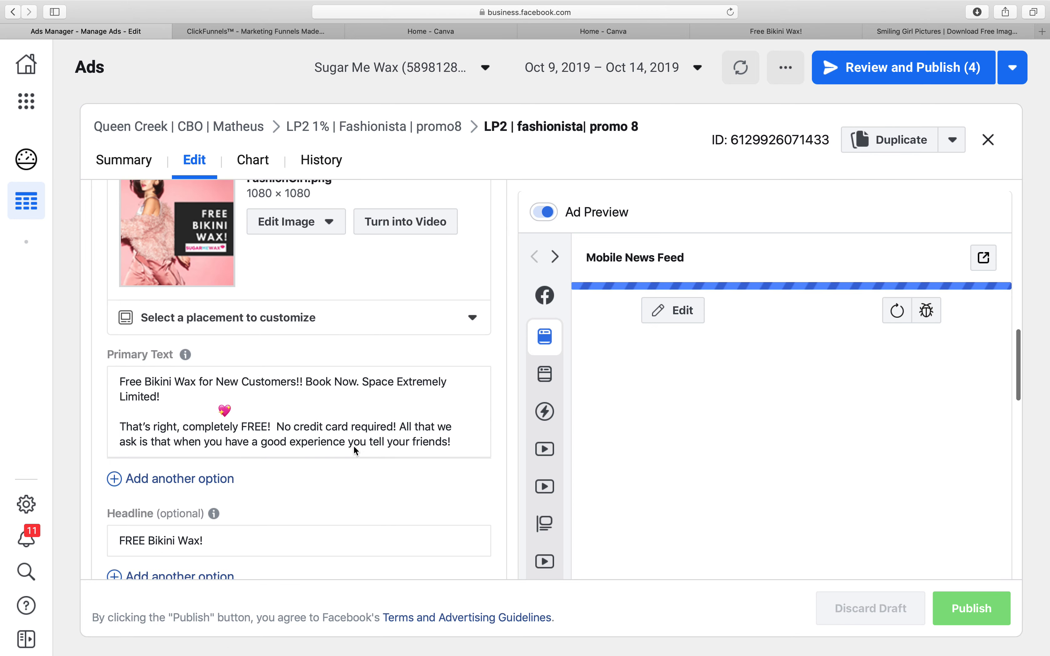
pyautogui.scroll(-2, 353, 451)
pyautogui.scroll(9, 354, 445)
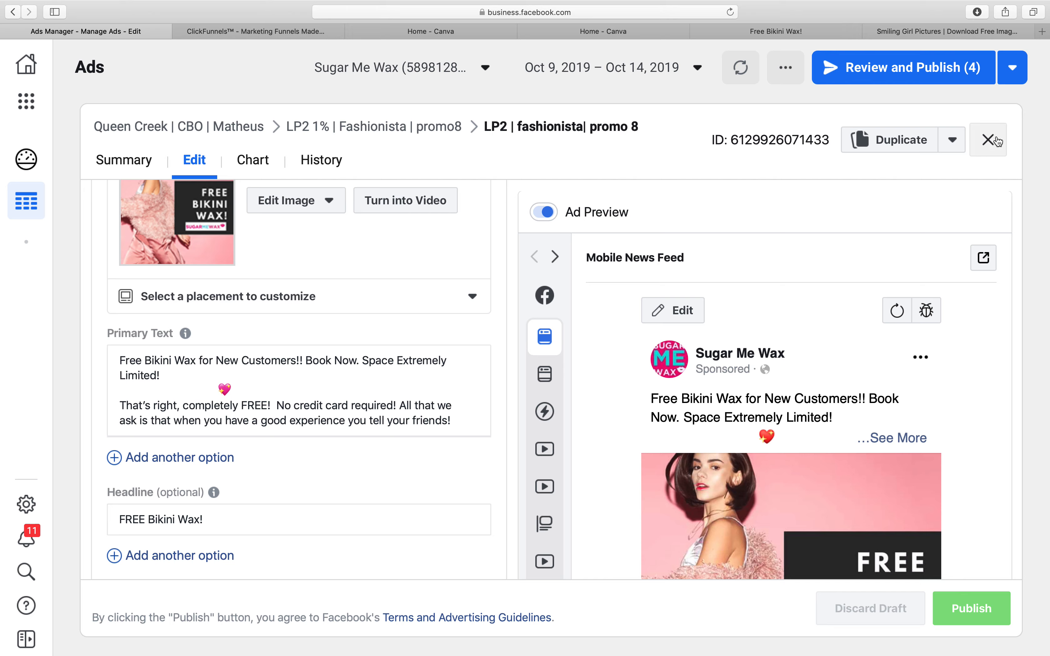
pyautogui.click(990, 140)
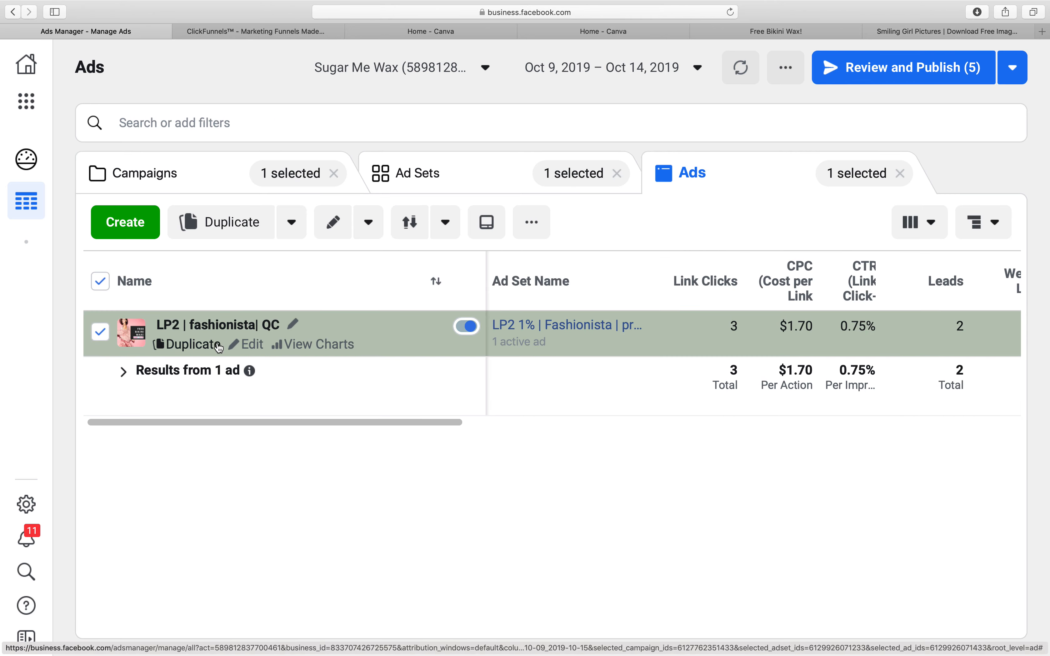
# - Duplicate the LP2 | fashionista| QC ad into the Fashionista | 1% | NS | LP2 ad set of the existing North Scottsdale CBO campaign
pyautogui.click(203, 342)
pyautogui.click(315, 257)
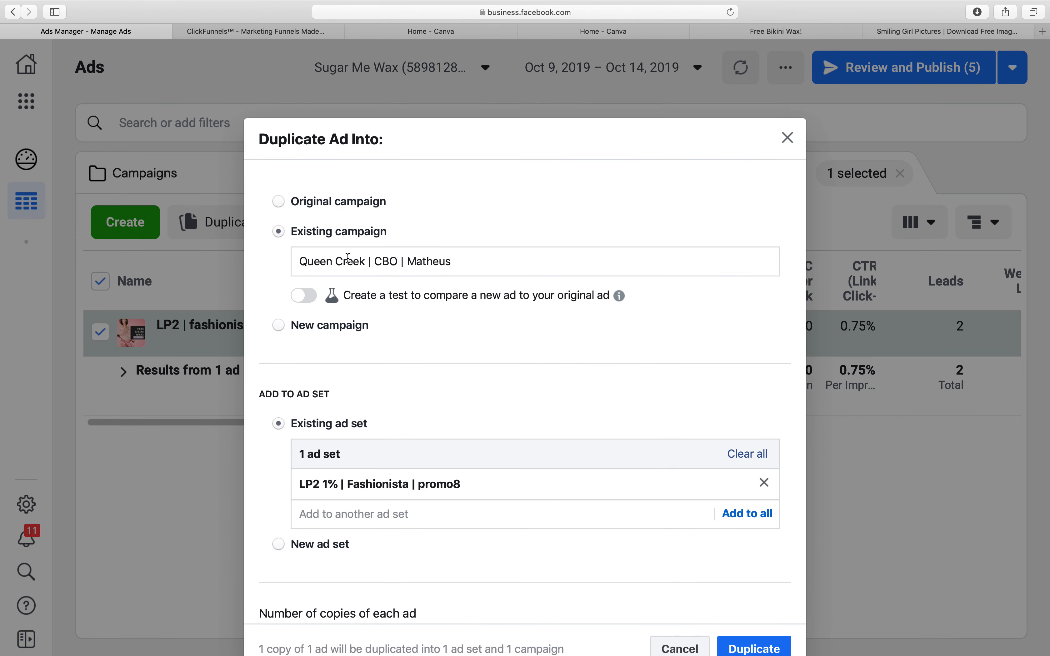
pyautogui.click(372, 261)
pyautogui.press('BackSpace')
pyautogui.write('nort')
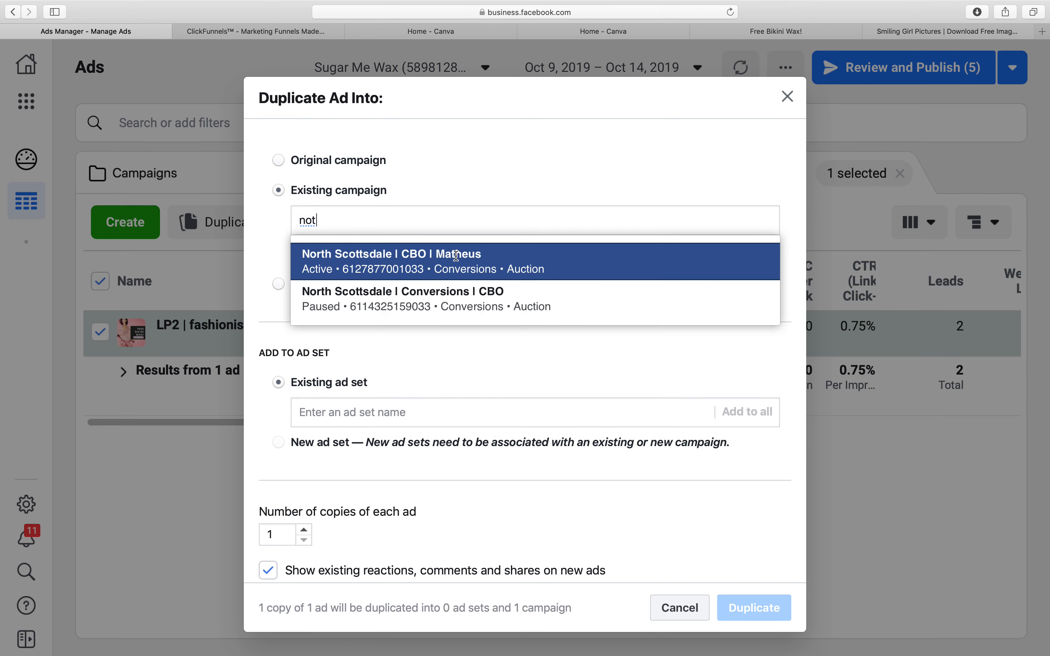
pyautogui.click(447, 266)
pyautogui.click(335, 411)
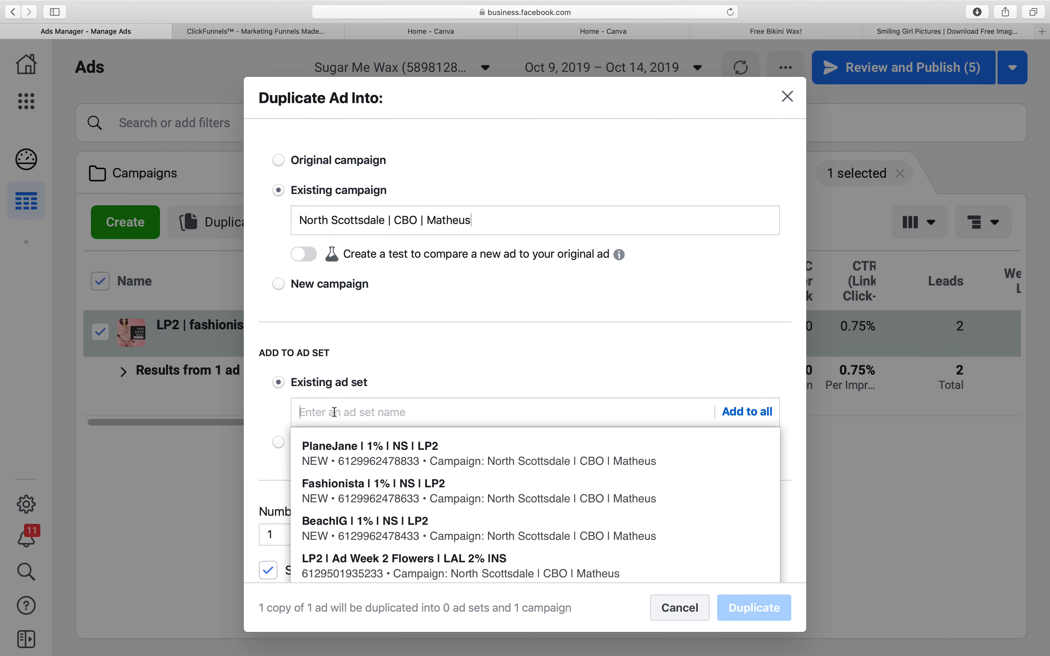
pyautogui.click(373, 492)
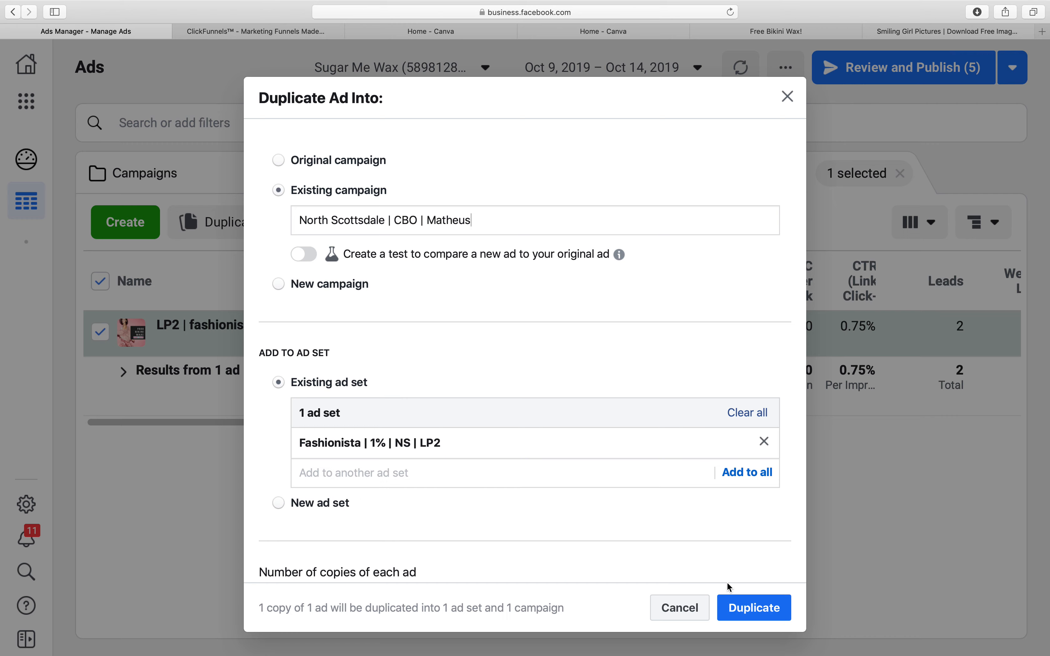
pyautogui.click(752, 609)
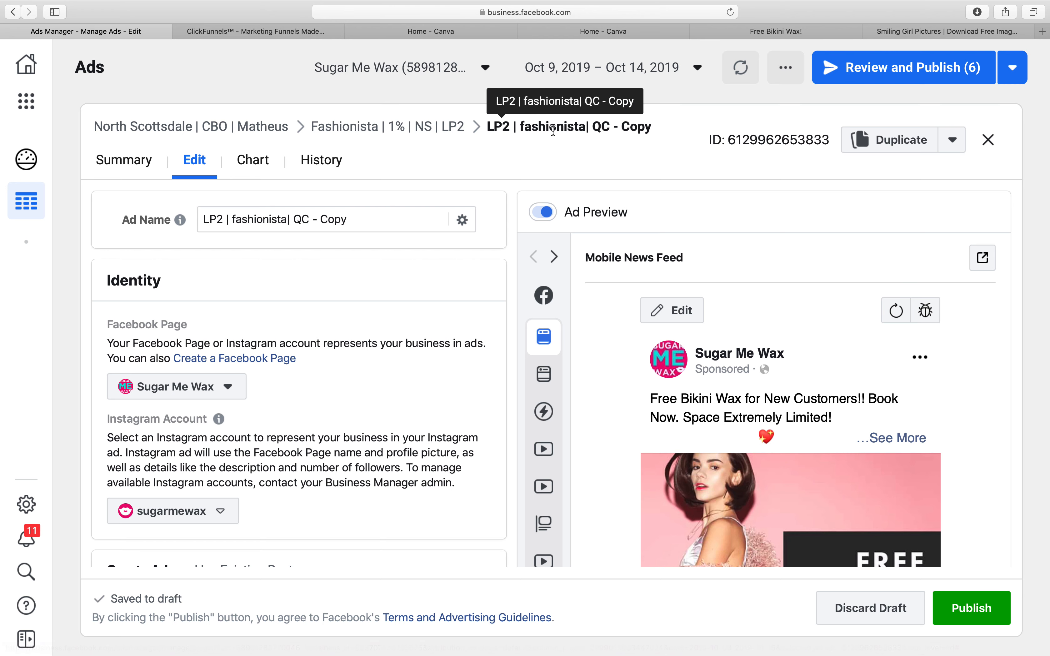
# - Rename the duplicated fashionista ad LP2 | fashionista| NS
pyautogui.click(289, 219)
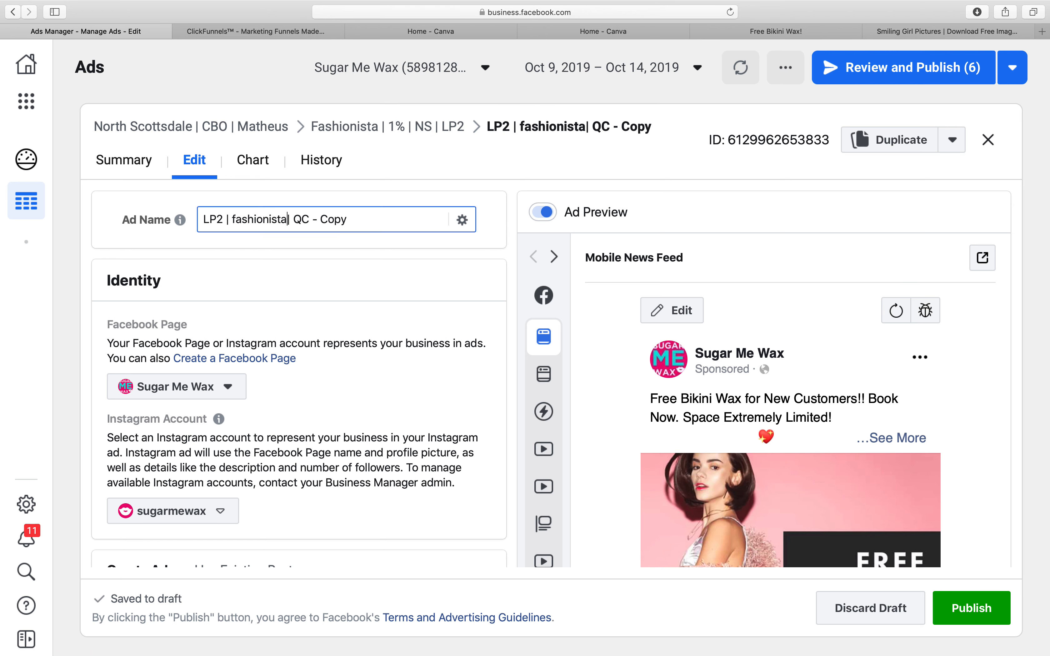
pyautogui.moveTo(296, 219); pyautogui.dragTo(683, 225)
pyautogui.write('NS')
pyautogui.scroll(-10, 479, 390)
pyautogui.scroll(-15, 479, 390)
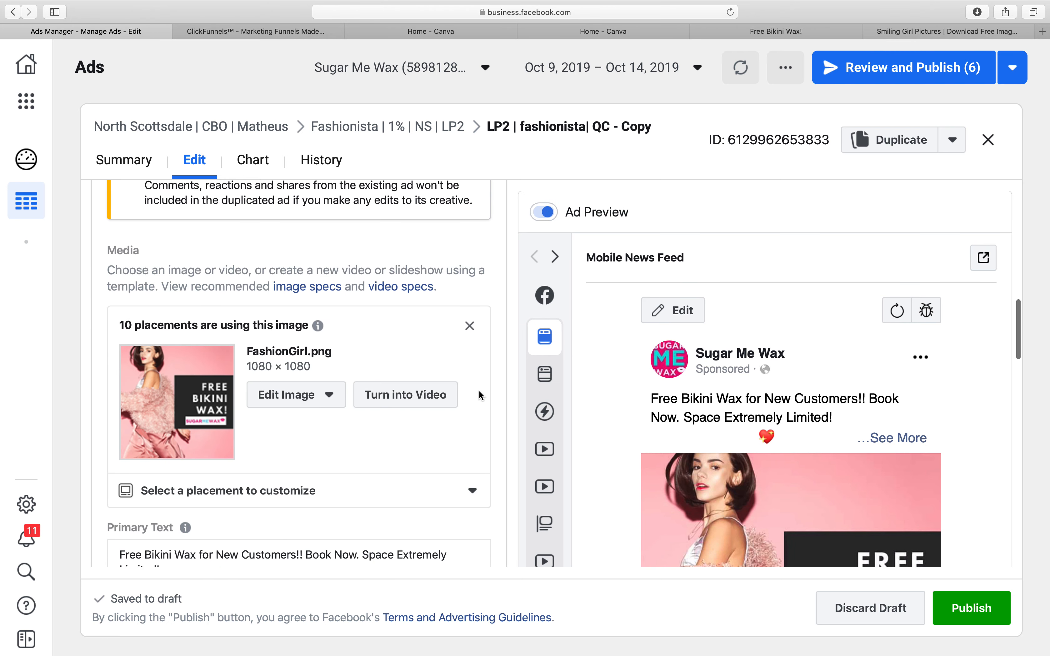
pyautogui.scroll(-3, 479, 389)
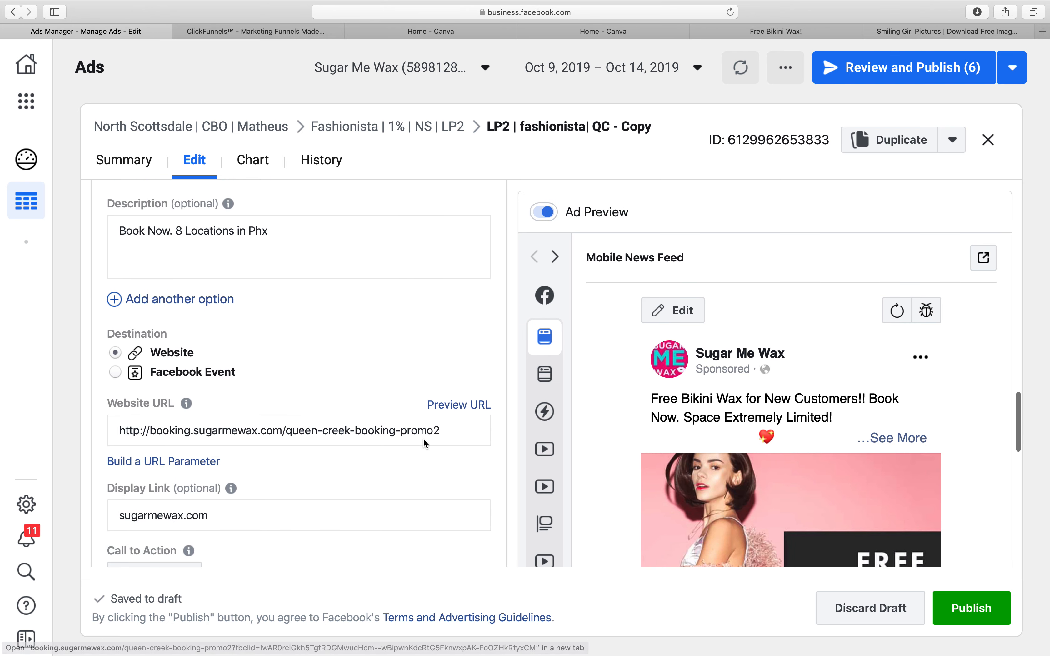
pyautogui.tripleClick(417, 434)
pyautogui.write('http://booking.sugarmewax.com/north-booking-promo')
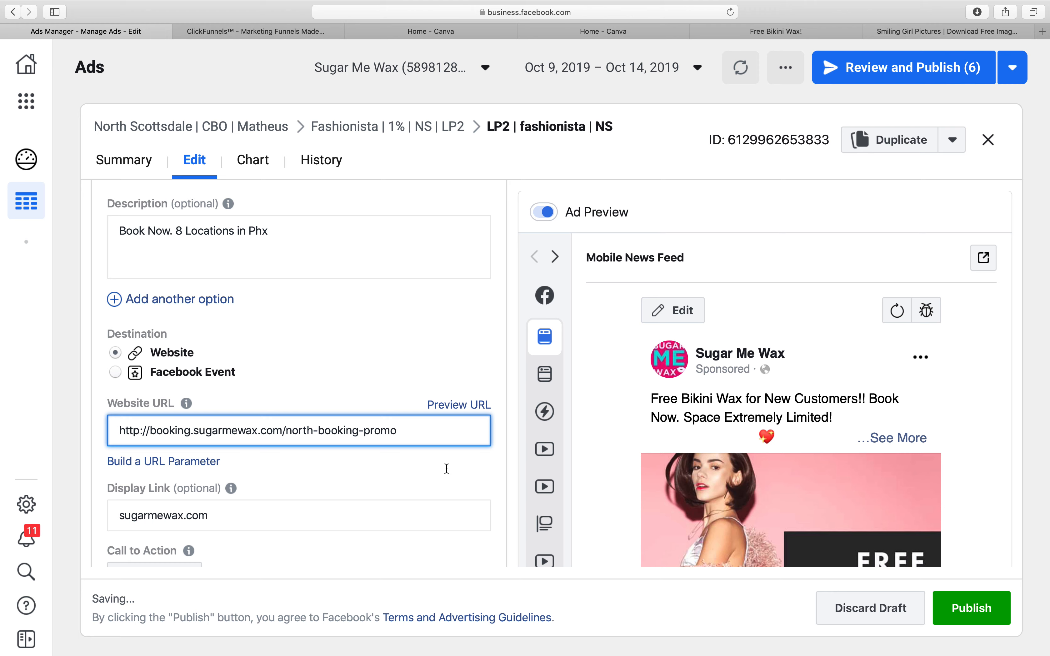
pyautogui.click(961, 610)
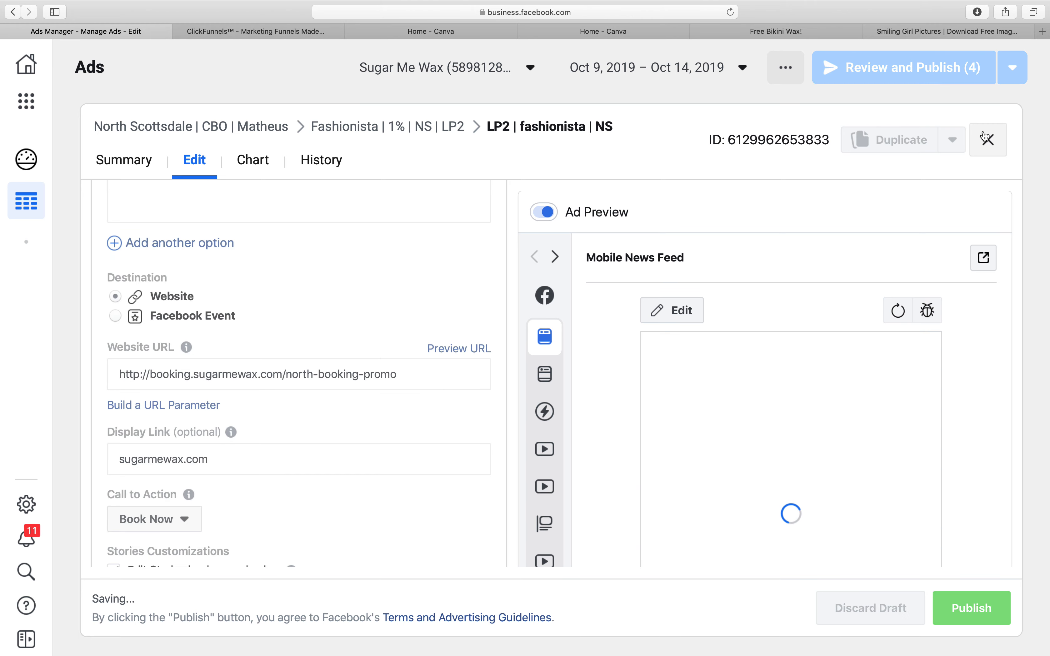
pyautogui.click(986, 138)
# - Open the ads of the LP2 1% LAL | PlaneJane ad set in the Queen Creek CBO campaign
pyautogui.click(425, 175)
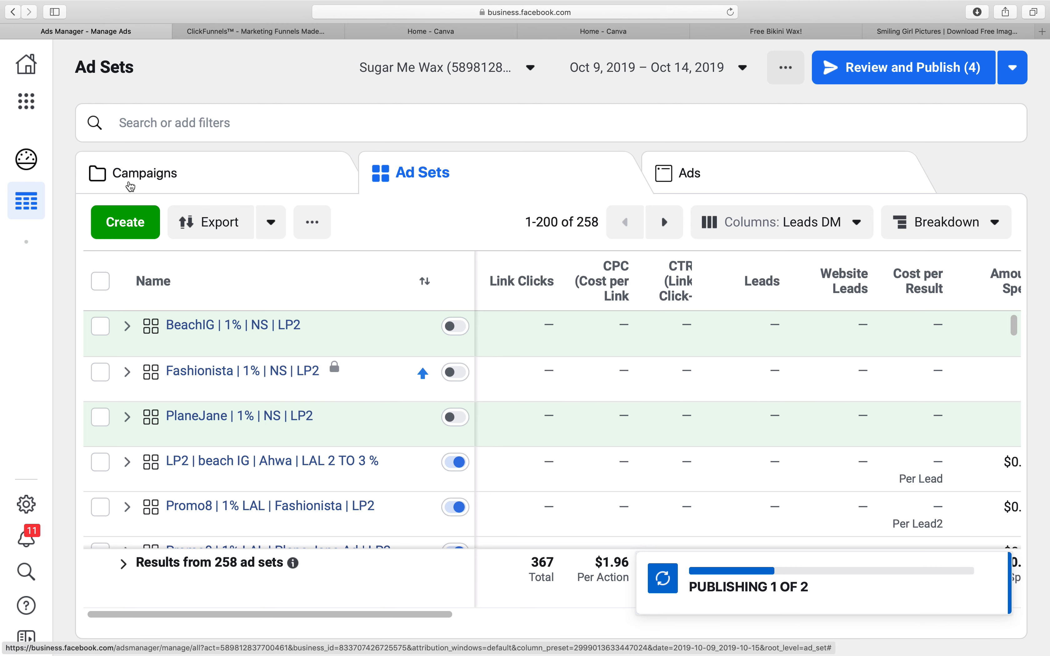
pyautogui.click(130, 186)
pyautogui.scroll(-5, 293, 439)
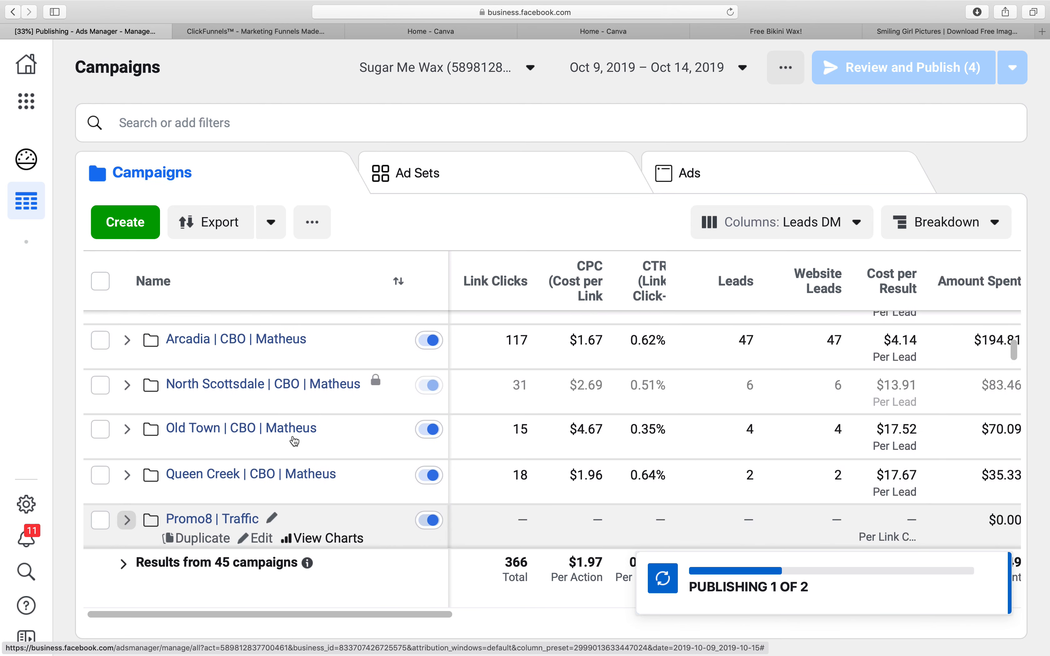
pyautogui.scroll(-4, 294, 441)
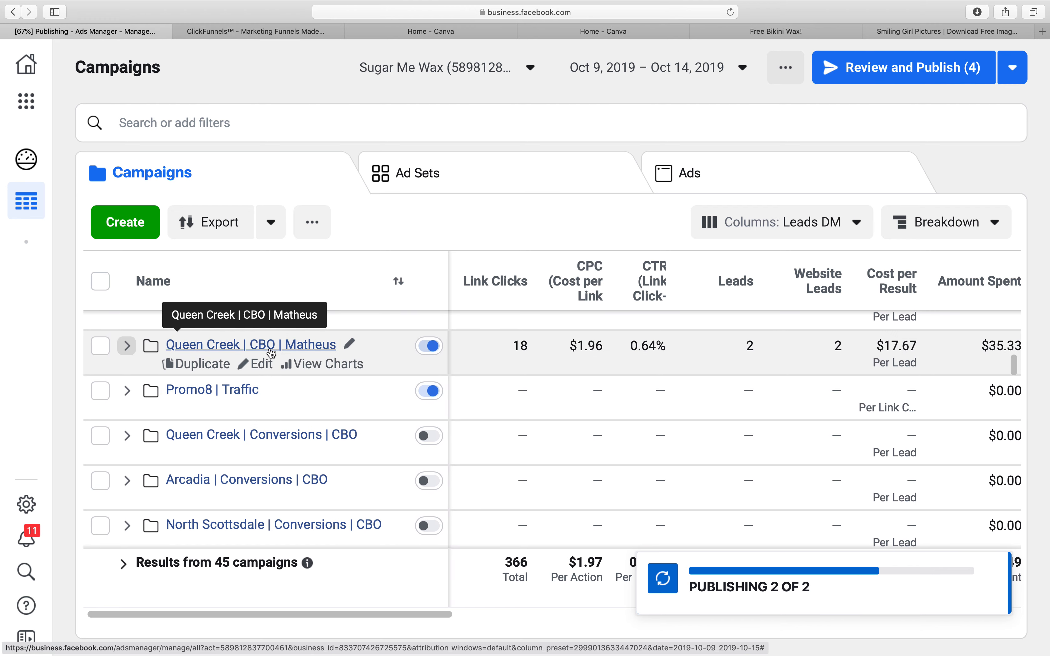
pyautogui.click(270, 349)
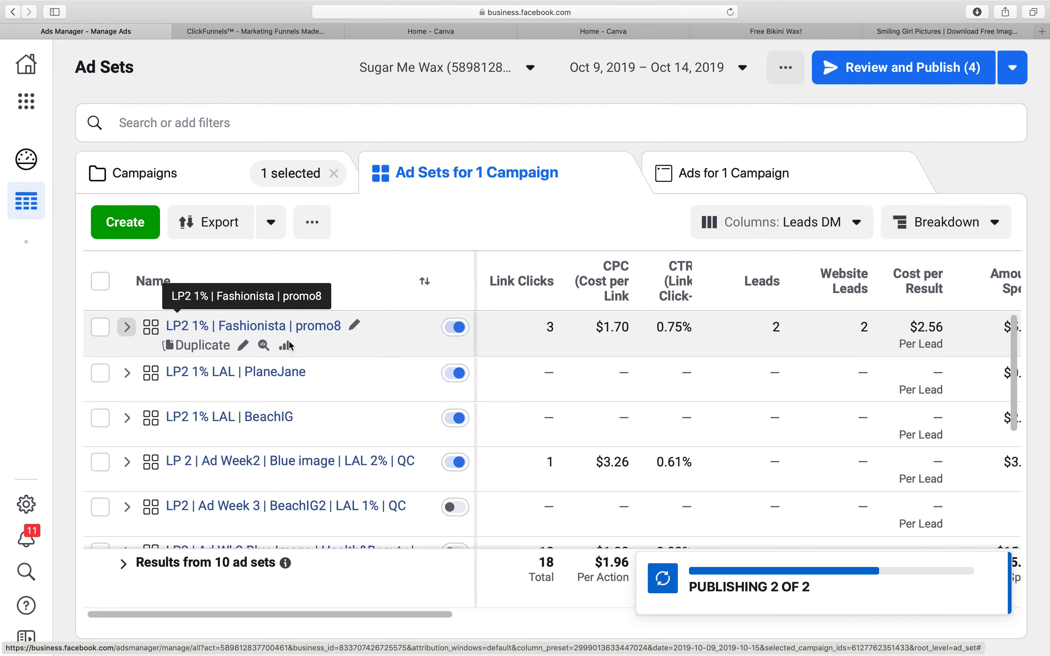
pyautogui.click(281, 372)
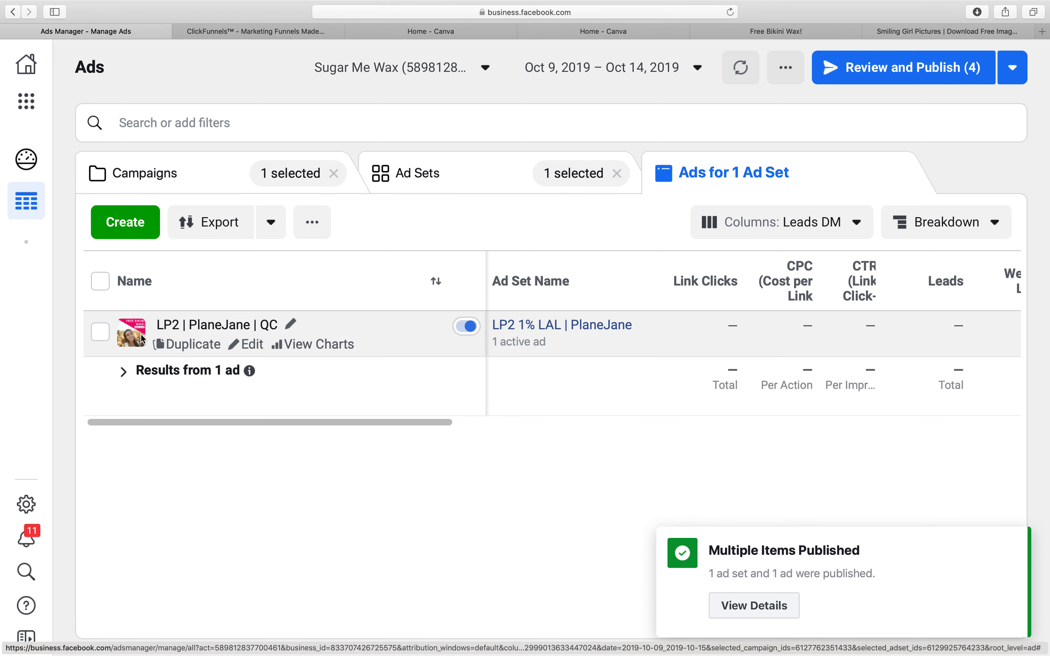
# - Duplicate the LP2 | PlaneJane | QC ad into the PlaneJane | 1% | NS | LP2 ad set of the existing North Scottsdale CBO campaign
pyautogui.click(214, 346)
pyautogui.click(300, 416)
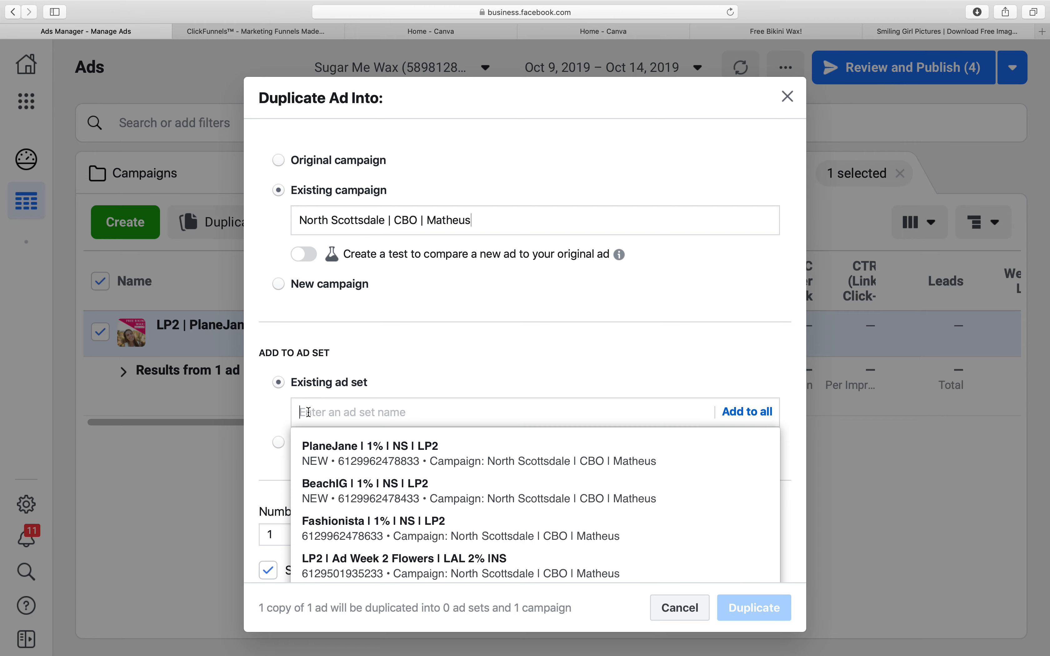
pyautogui.click(476, 451)
pyautogui.click(721, 601)
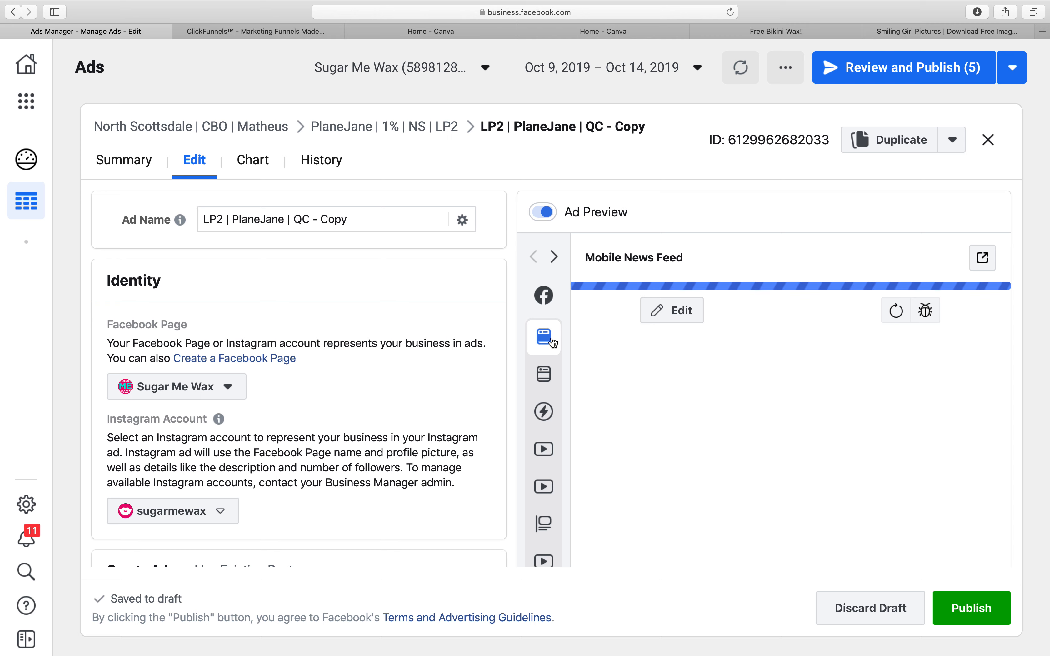
# - Rename the duplicated PlaneJane ad LP2 | PlaneJane | NS
pyautogui.moveTo(290, 219); pyautogui.dragTo(496, 218)
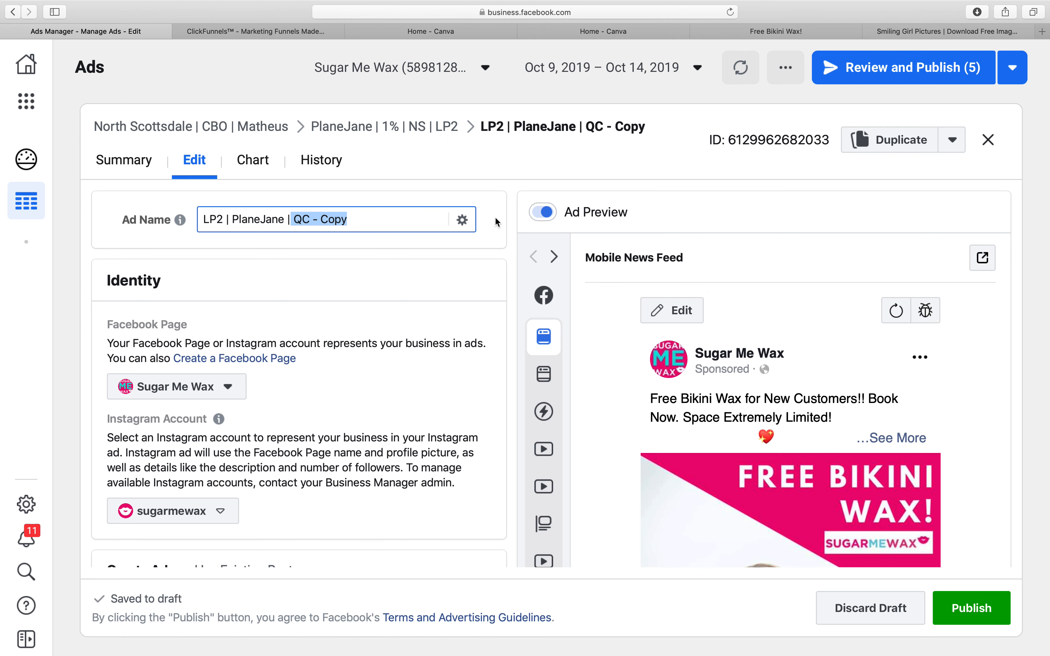
pyautogui.write('NS')
pyautogui.click(403, 272)
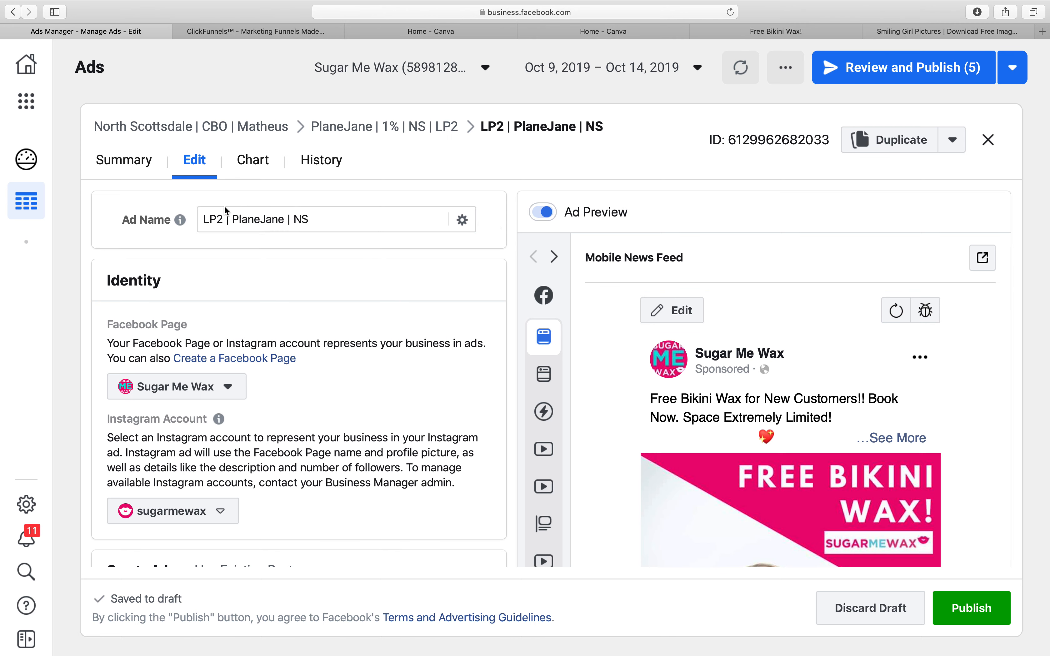
pyautogui.scroll(-15, 446, 334)
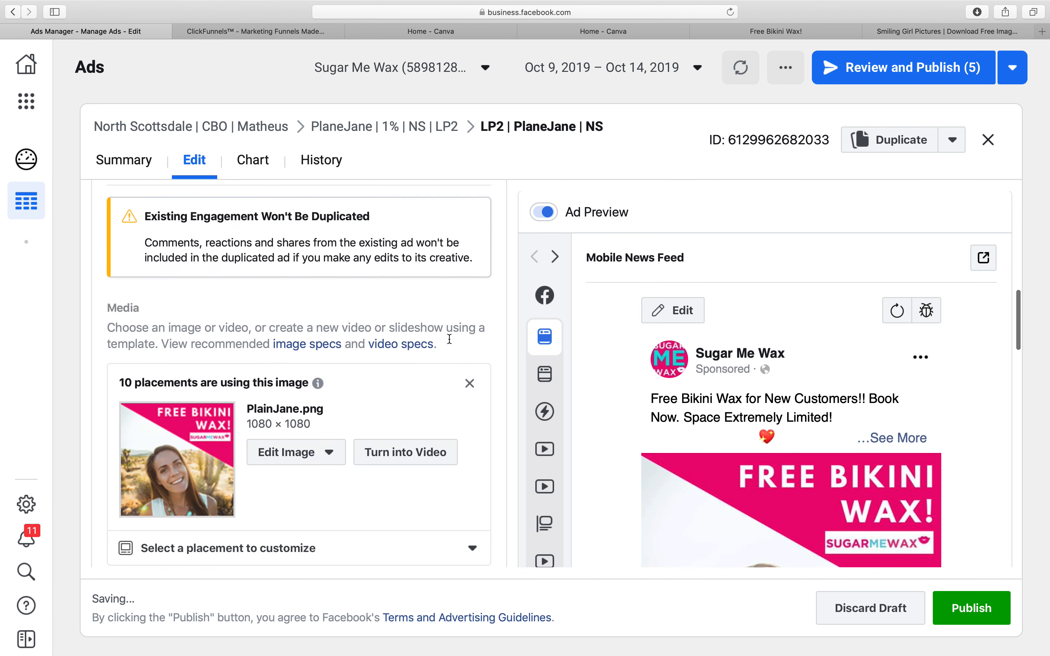
pyautogui.scroll(-10, 449, 338)
pyautogui.click(327, 435)
pyautogui.press('super+a')
pyautogui.write('http://booking.sugarmewax.com/north-booking-promo')
pyautogui.click(411, 497)
pyautogui.scroll(-3, 411, 497)
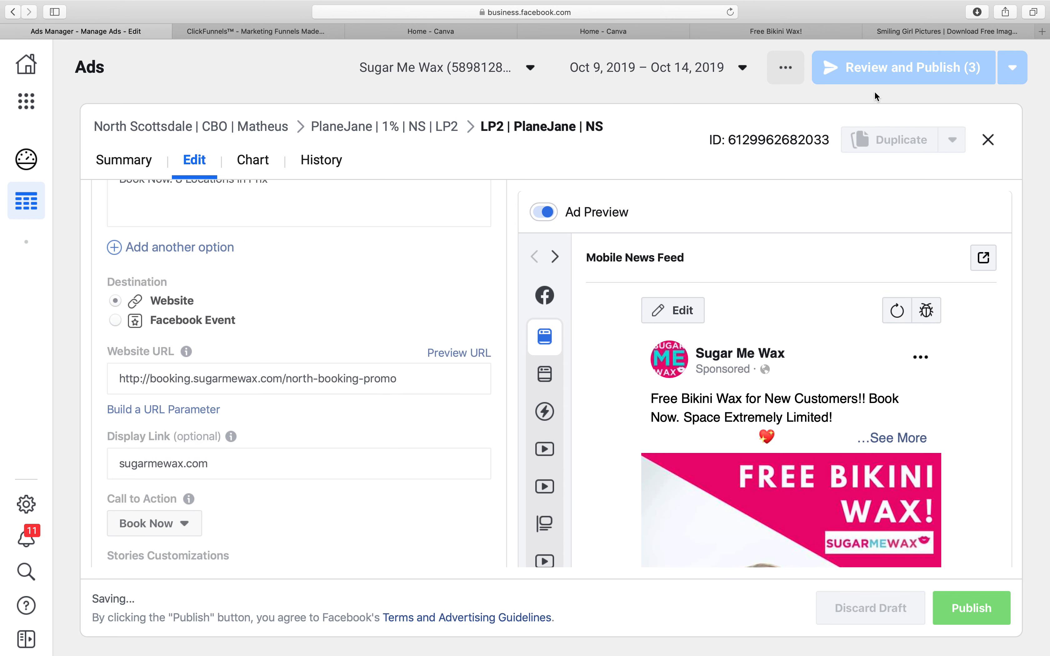
pyautogui.click(971, 608)
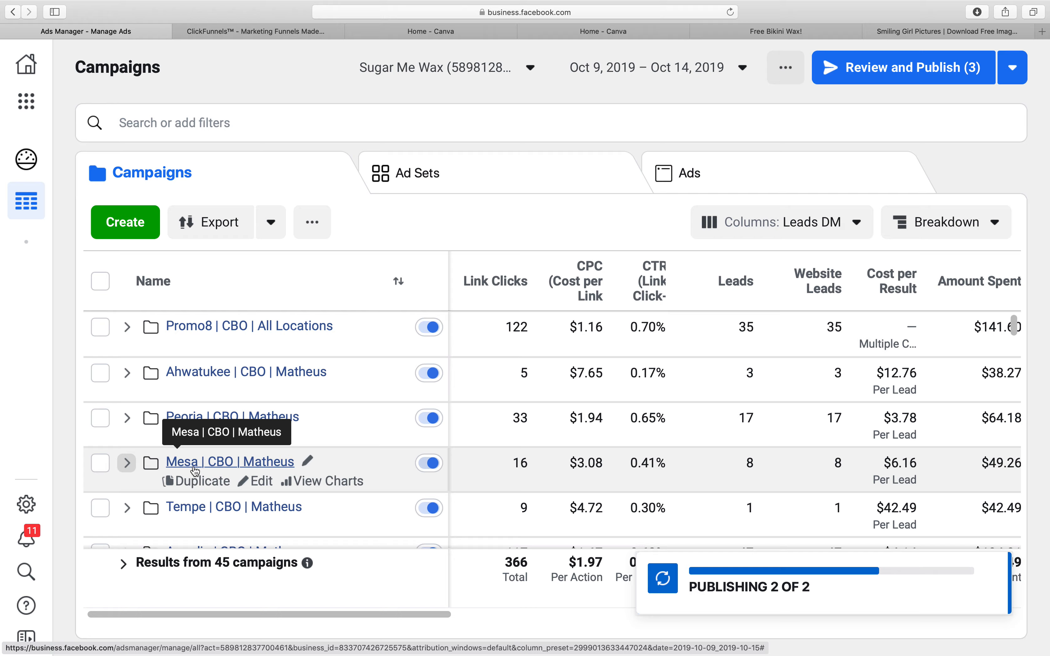
# - Open the Queen Creek CBO campaign's ad sets and rename the fashionista one LP2 1% | Fashionista | QC, saving it as a draft
pyautogui.scroll(-5, 192, 469)
pyautogui.scroll(1, 192, 469)
pyautogui.scroll(-3, 195, 472)
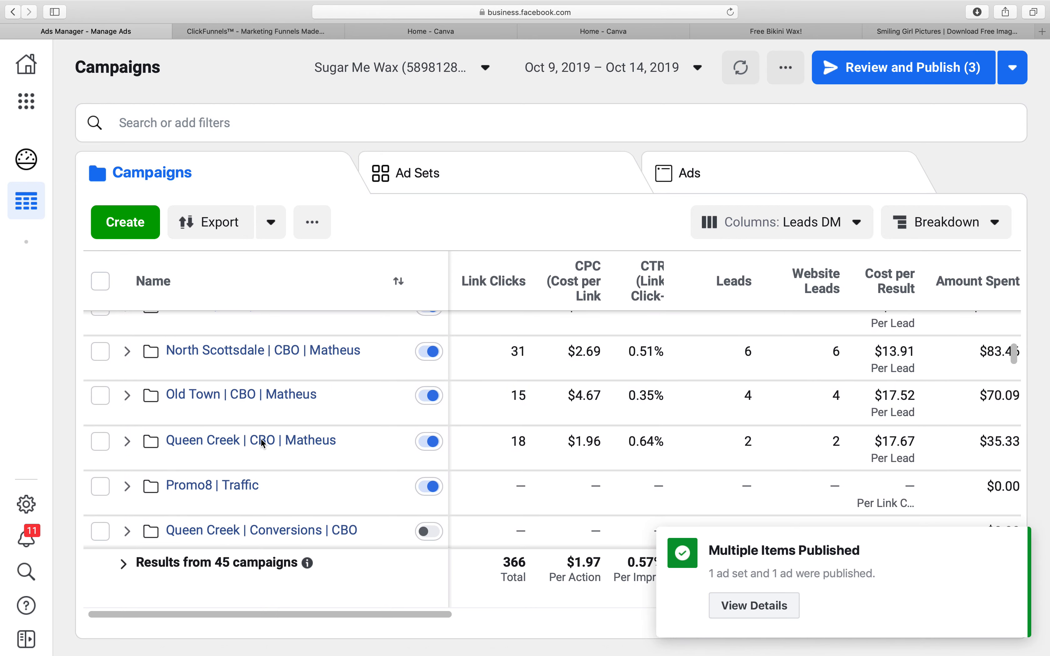
pyautogui.click(260, 440)
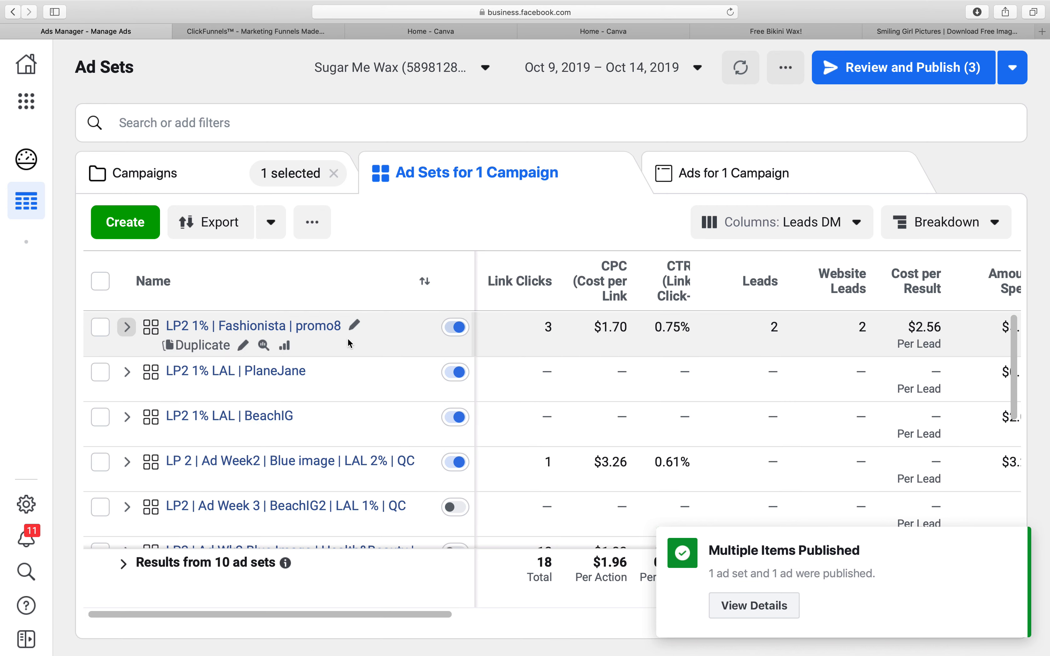
pyautogui.click(355, 325)
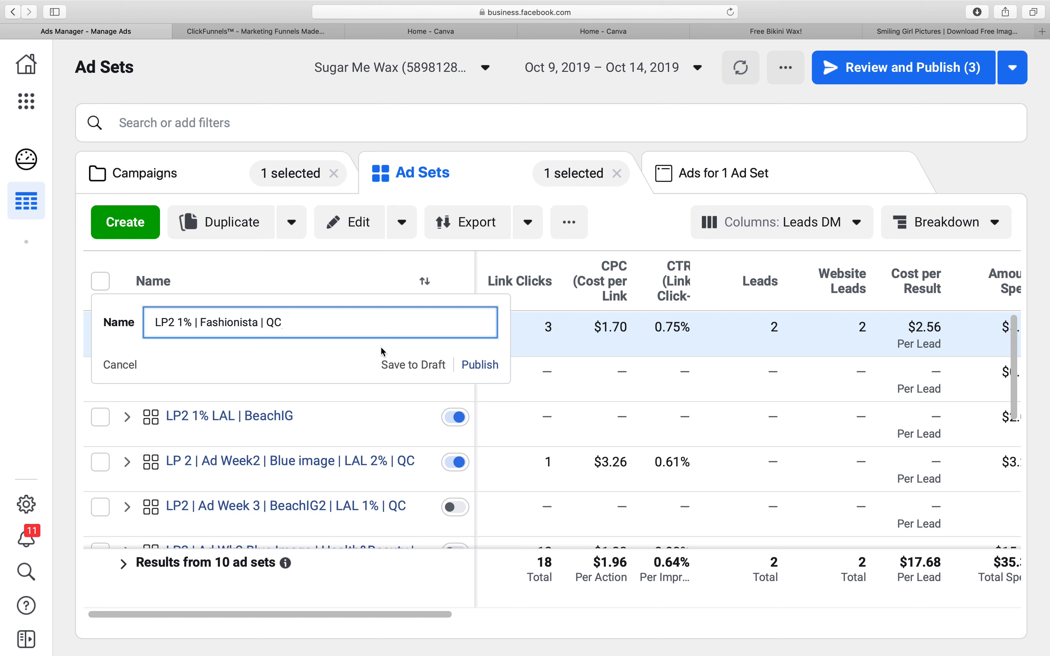
pyautogui.click(432, 365)
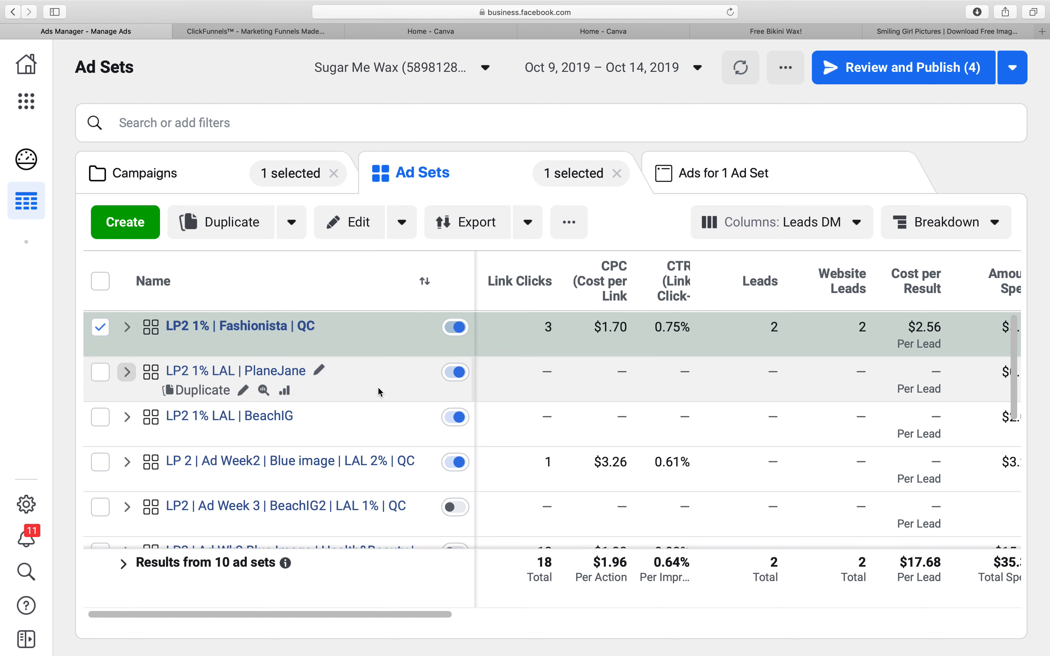
# - Rename the PlaneJane and BeachIG ad sets LP2 | 1% LAL | PlaneJane and LP2 | 1% LAL | BeachIG, publish both and clear the selection
pyautogui.click(319, 370)
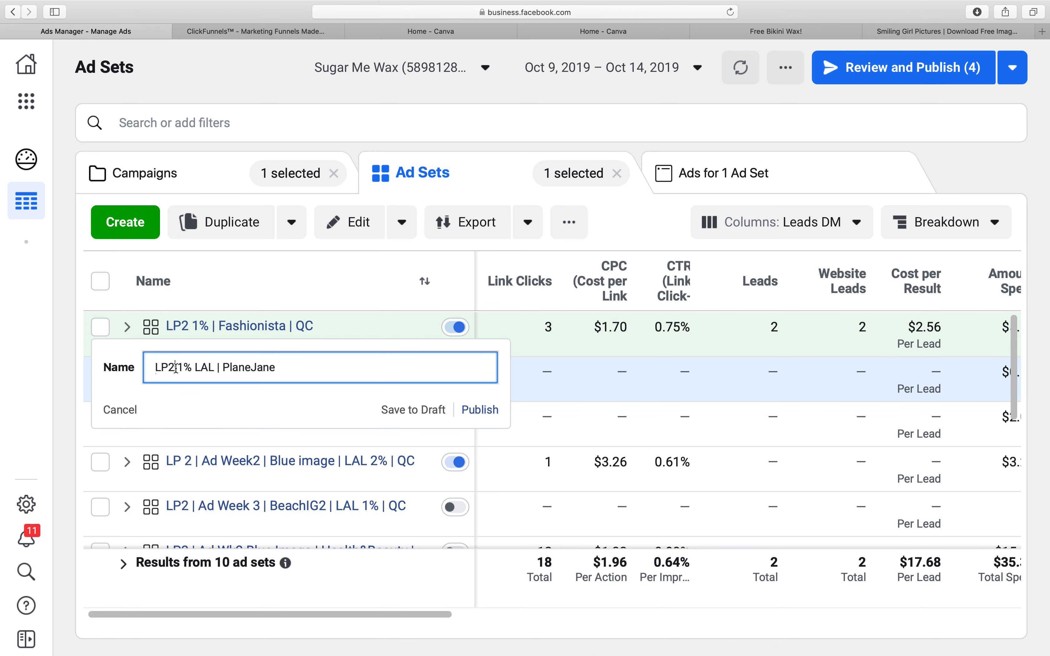
pyautogui.click(476, 411)
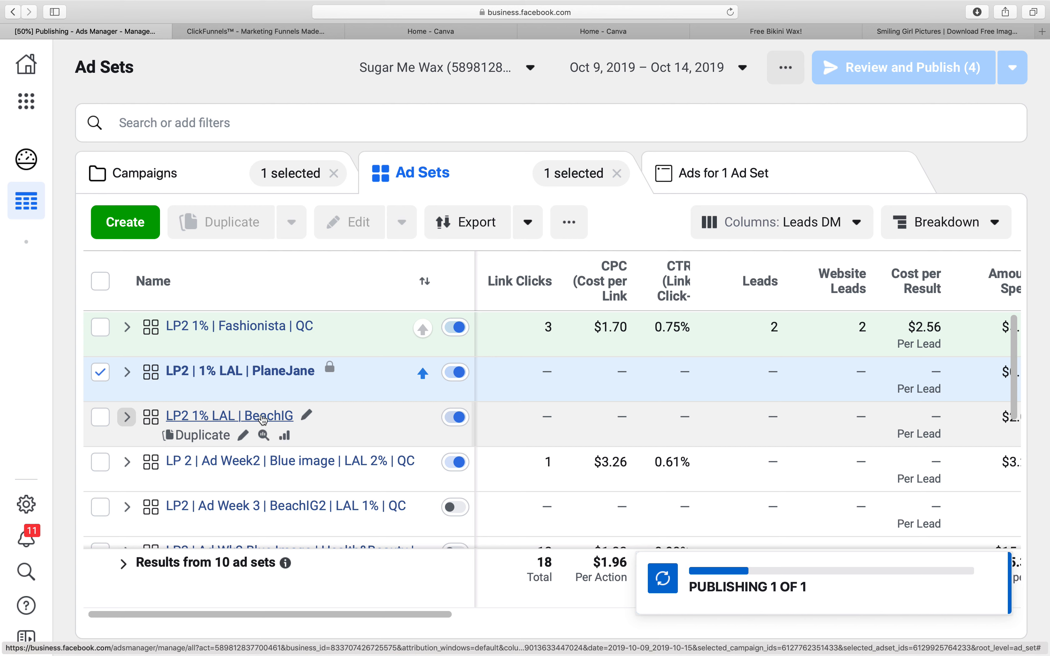
pyautogui.click(306, 415)
pyautogui.click(178, 413)
pyautogui.write('| 1% LAL | BeachIG')
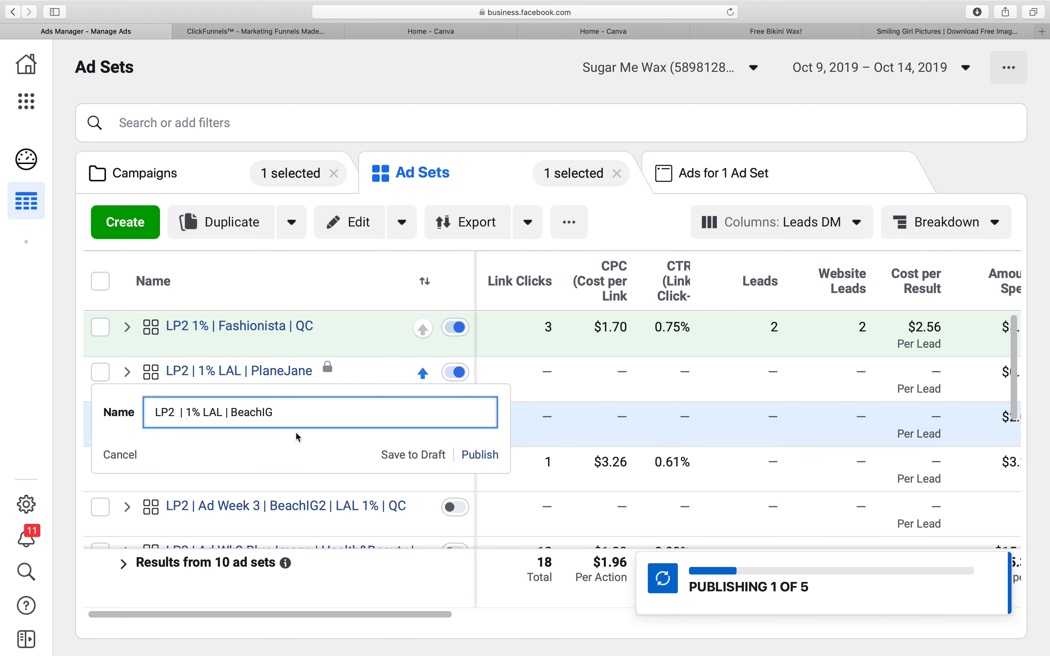
pyautogui.click(480, 454)
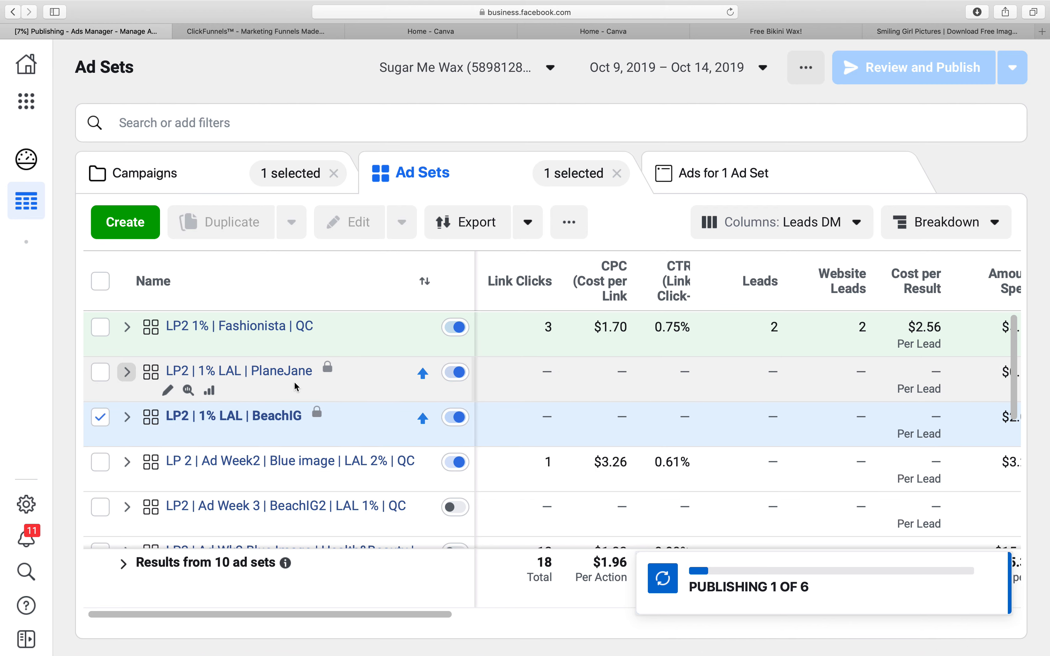
pyautogui.click(101, 417)
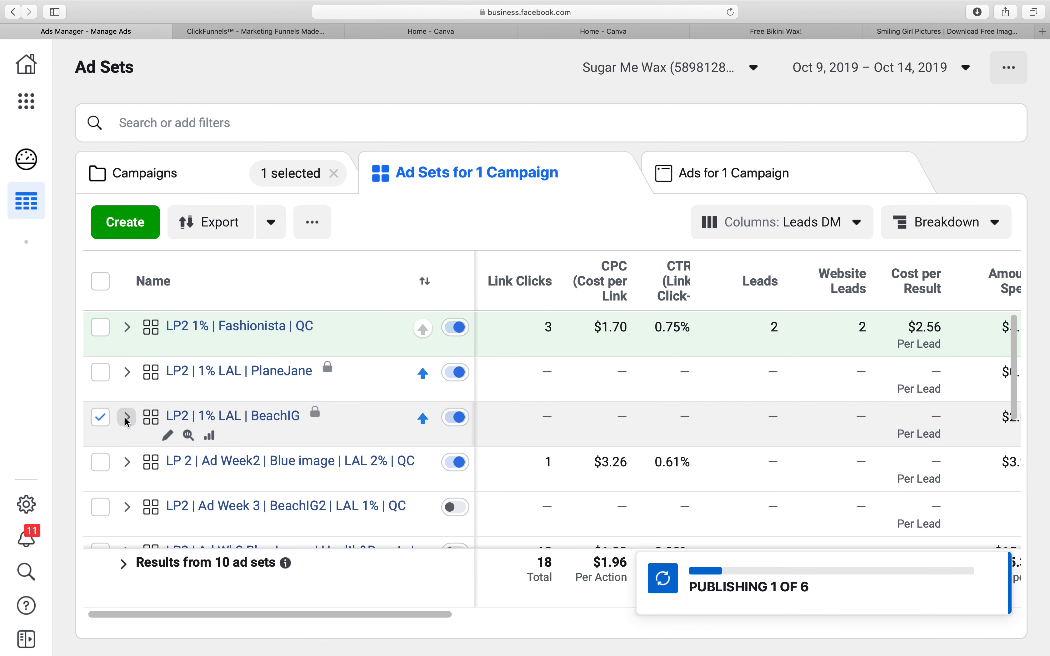
# - Select the Queen Creek Fashionista, PlaneJane and BeachIG ad sets and open their ads together
pyautogui.scroll(-2, 269, 429)
pyautogui.scroll(-5, 268, 430)
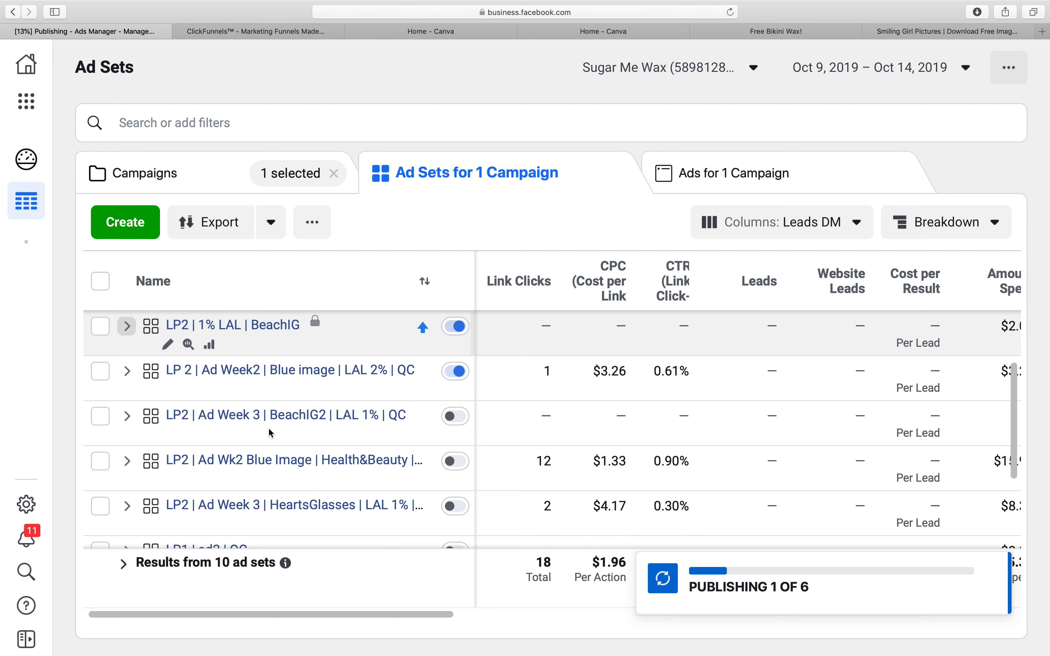
pyautogui.scroll(8, 268, 428)
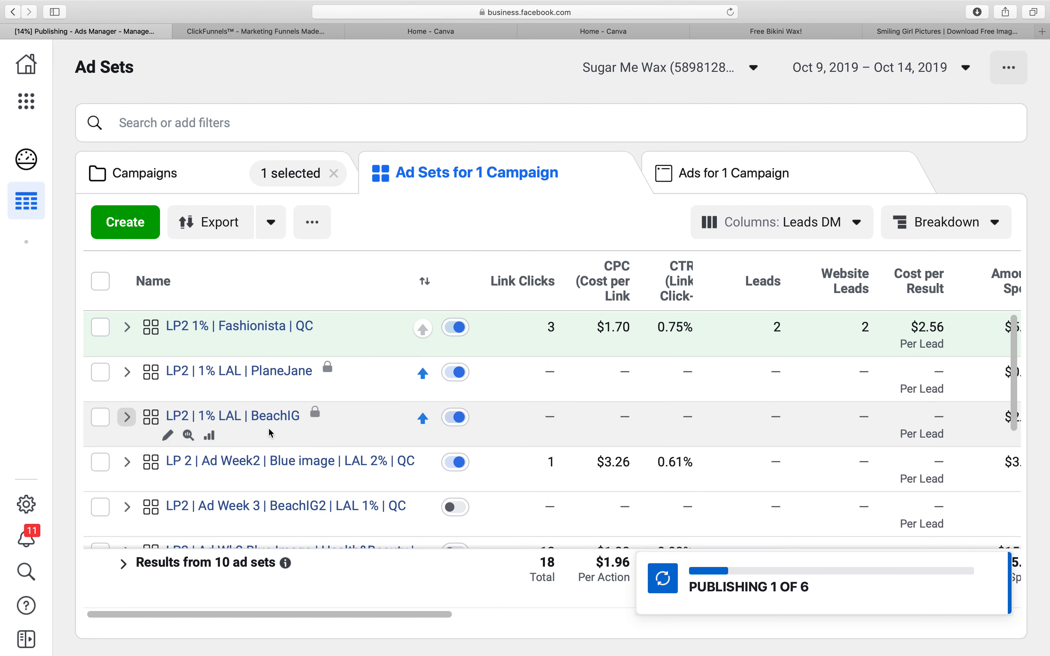
pyautogui.click(100, 328)
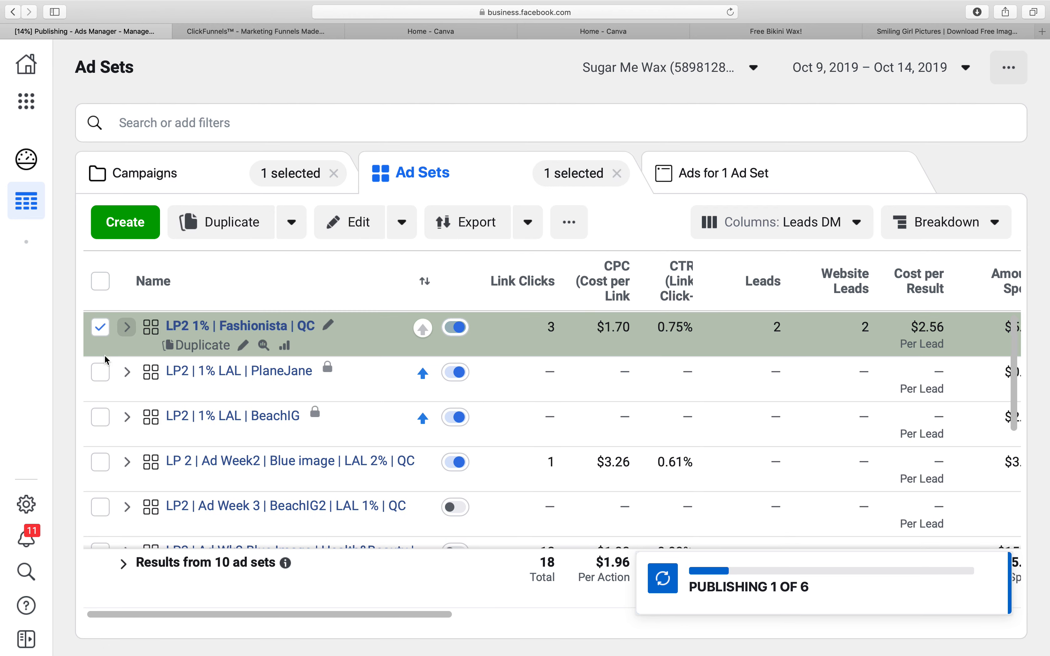
pyautogui.click(101, 371)
pyautogui.click(100, 418)
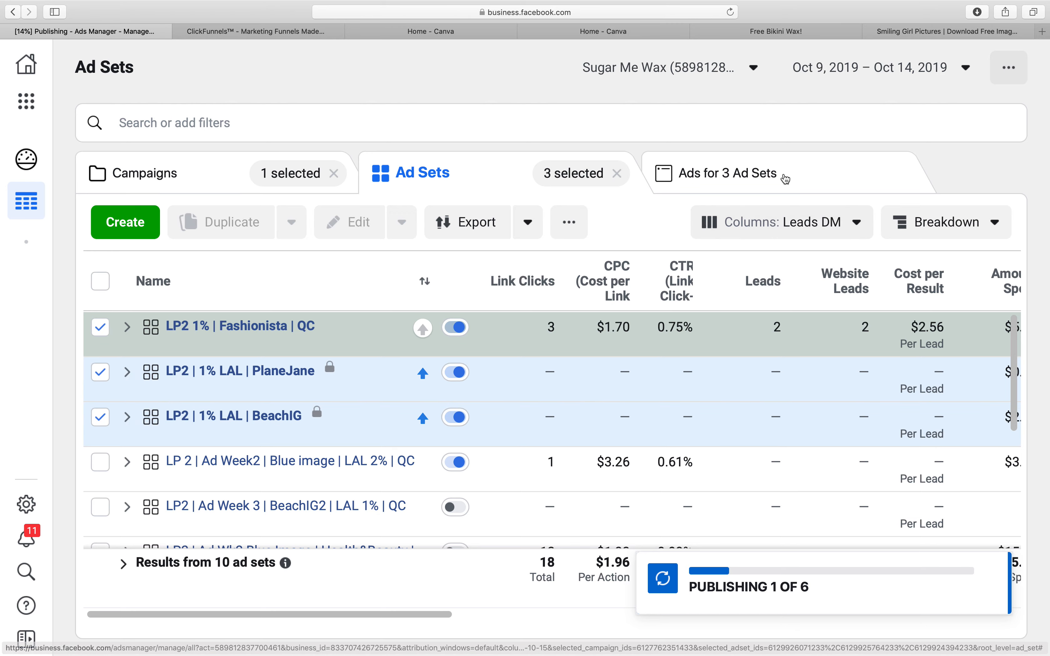
pyautogui.click(781, 174)
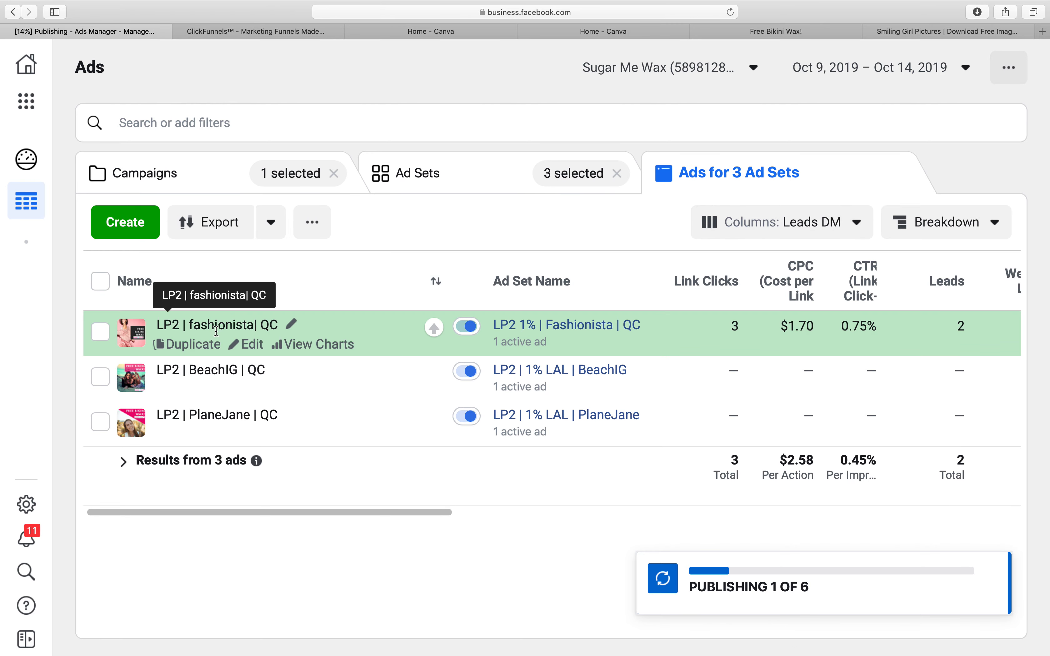
# - Open all three Queen Creek ads for bulk editing and review their shared creative text and website URL
pyautogui.click(100, 281)
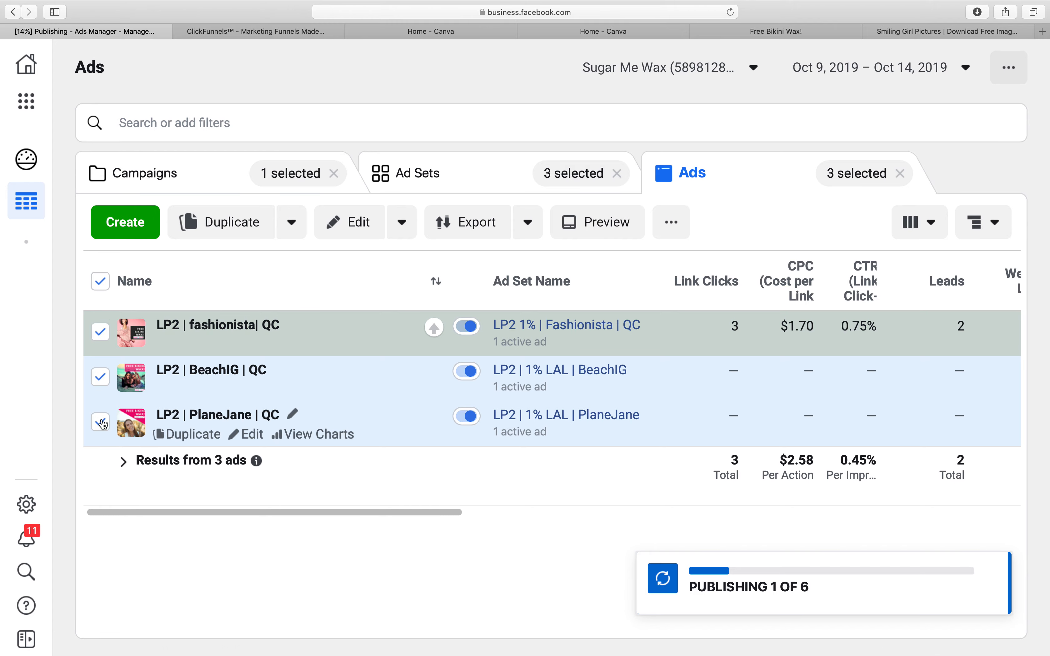
pyautogui.click(350, 222)
pyautogui.scroll(-10, 399, 441)
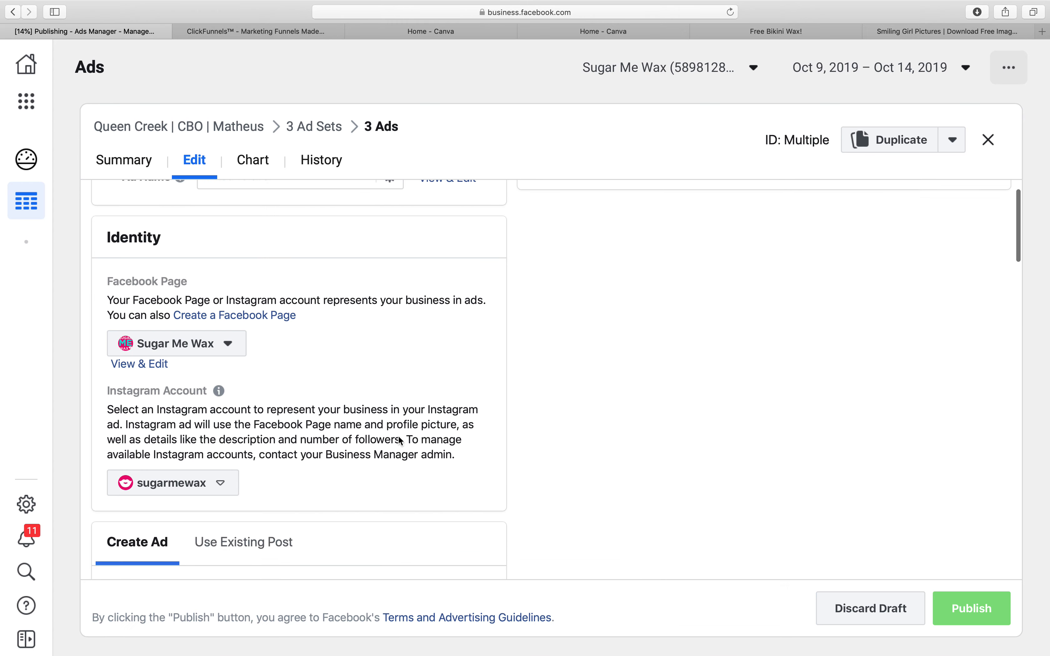
pyautogui.scroll(-10, 400, 441)
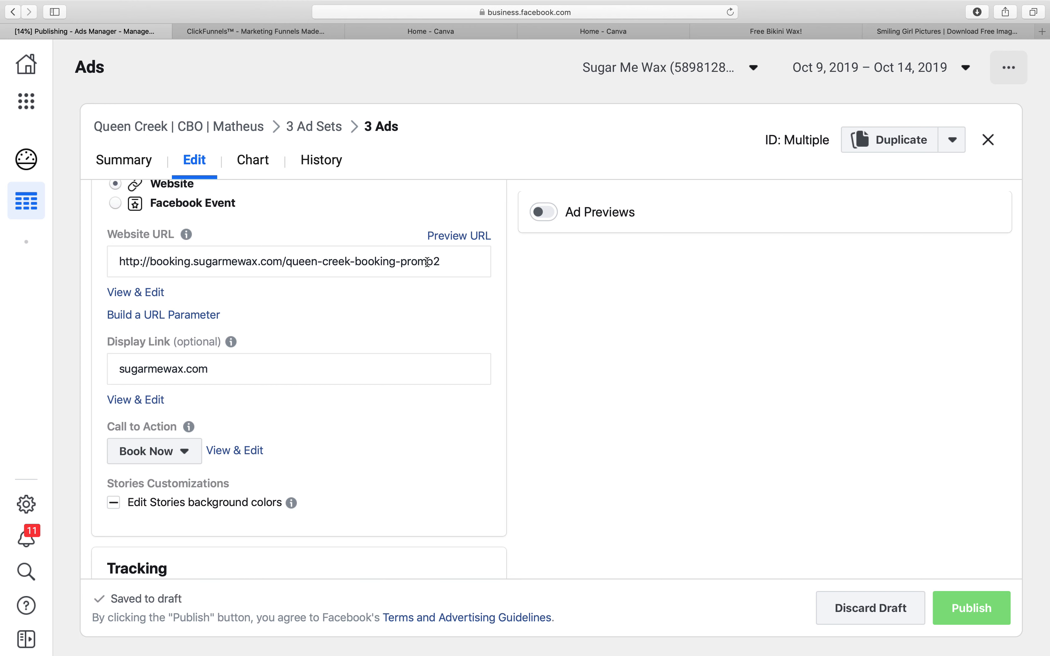
pyautogui.scroll(1, 427, 262)
pyautogui.scroll(10, 427, 265)
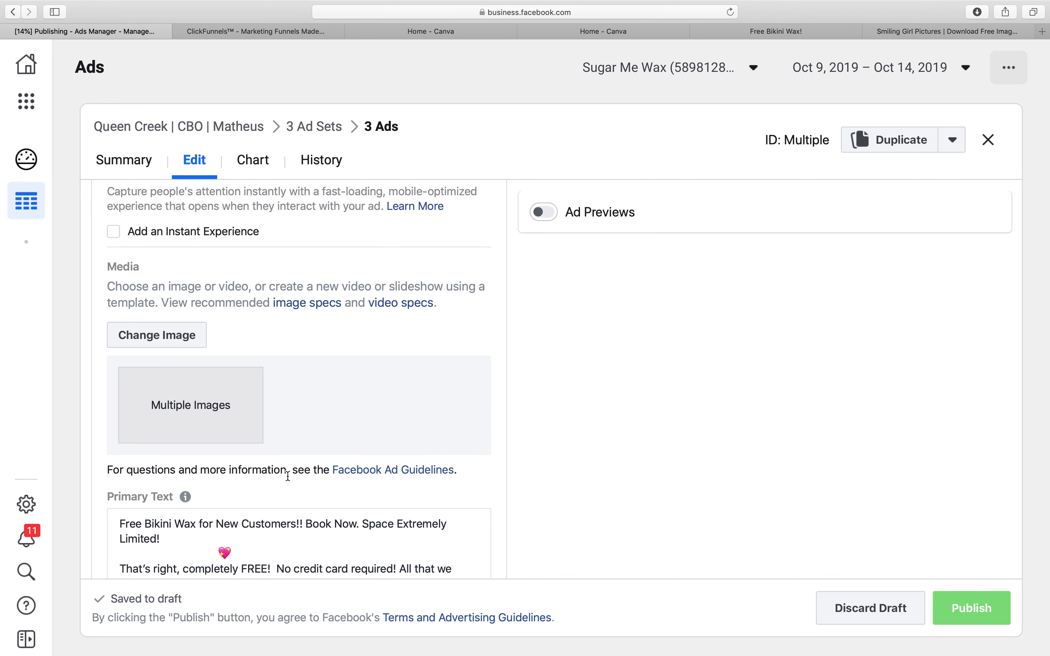
pyautogui.scroll(-10, 286, 475)
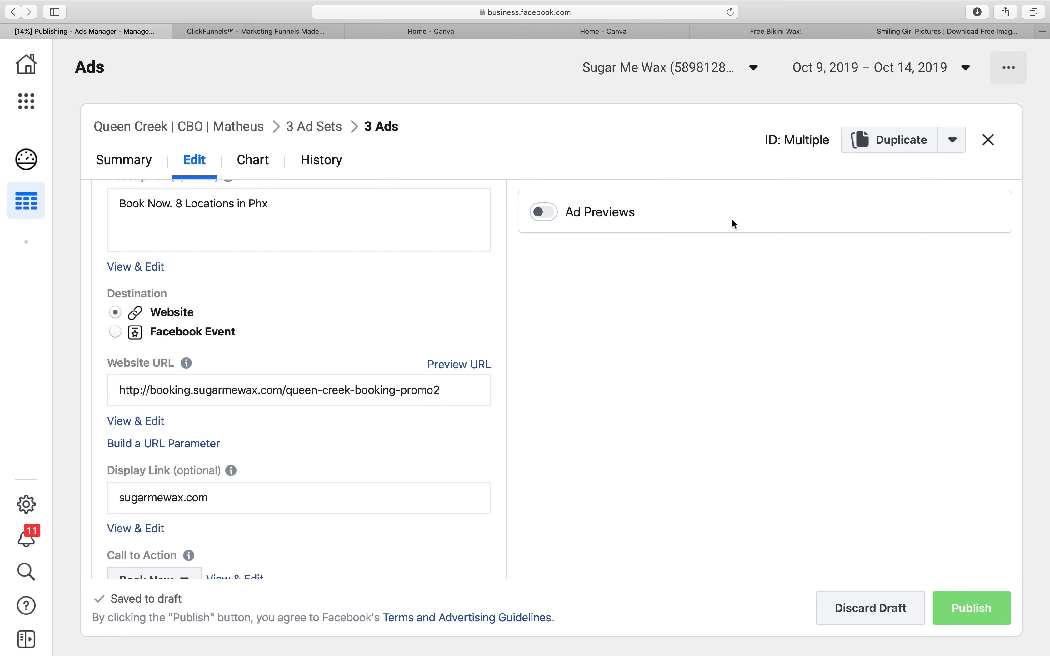
# - Close the bulk ad editor, clear the ad, ad set and campaign selections, and open the North Scottsdale | CBO | Matheus campaign's ad sets
pyautogui.click(988, 139)
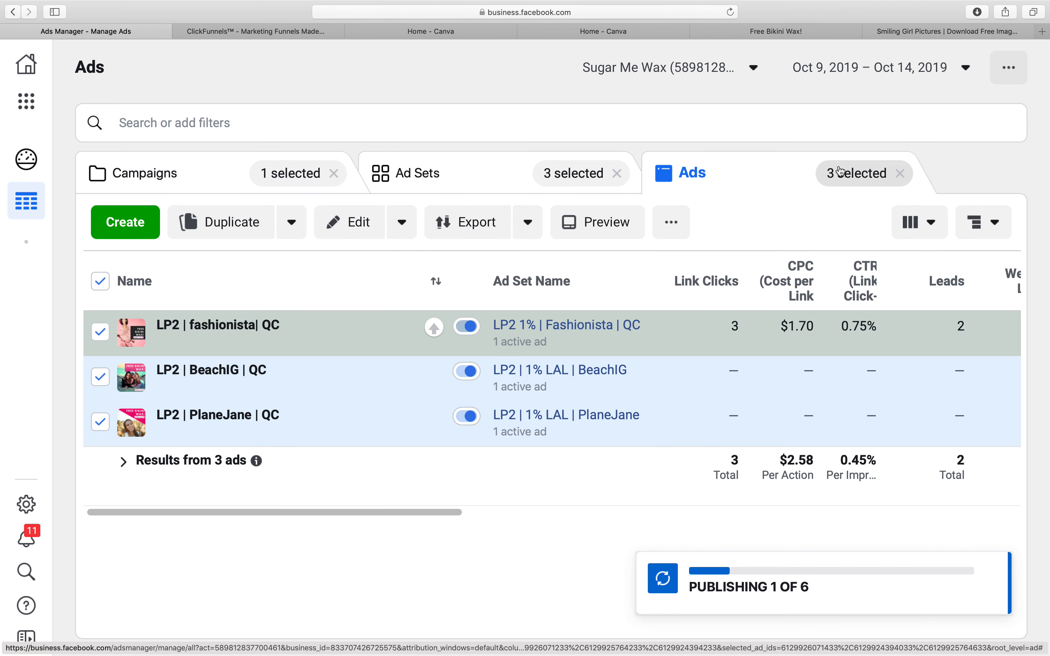
pyautogui.click(899, 174)
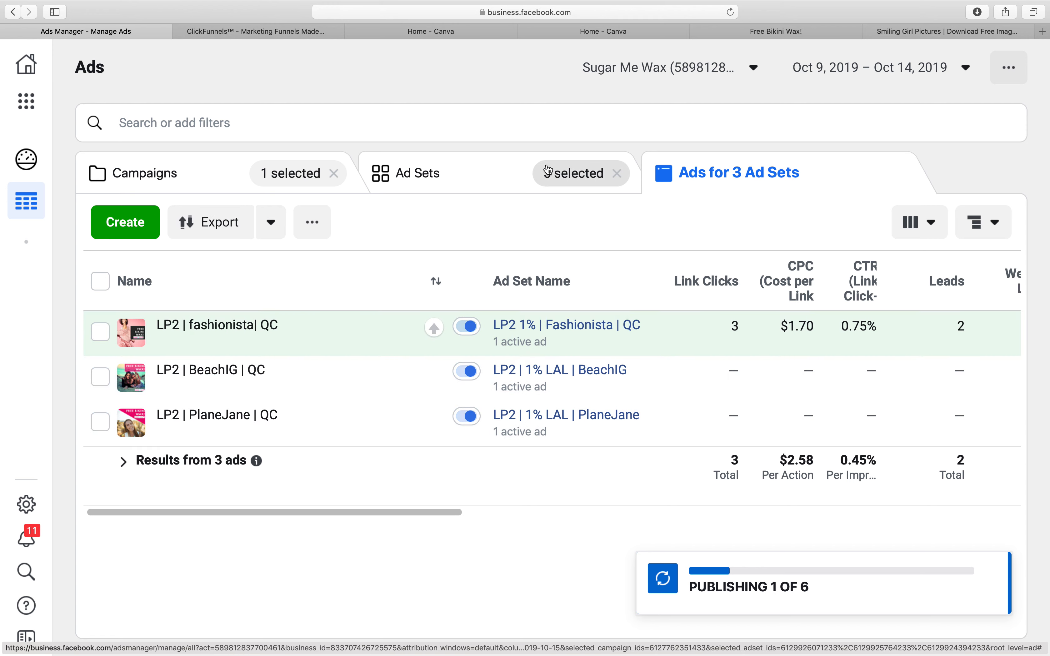
pyautogui.click(617, 174)
pyautogui.click(258, 173)
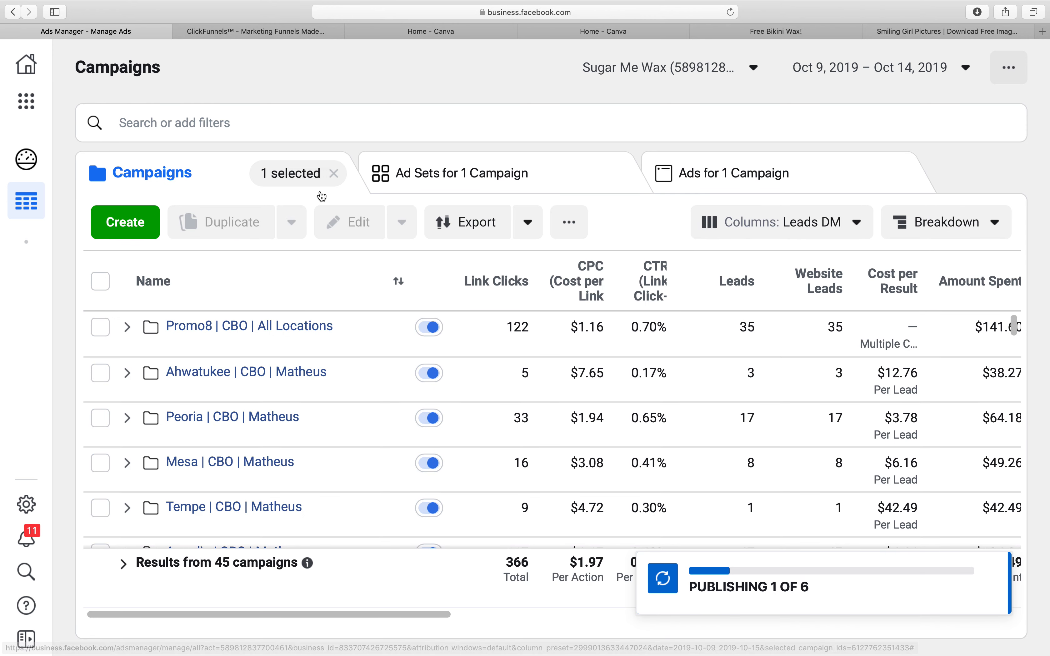
pyautogui.click(333, 173)
pyautogui.scroll(-5, 238, 332)
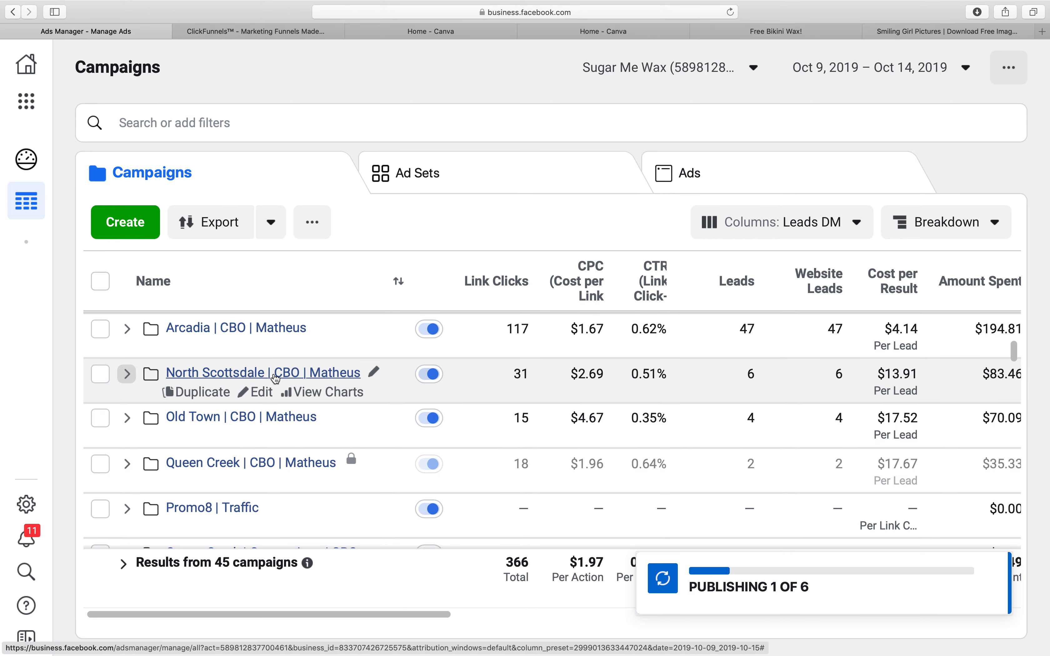
pyautogui.click(275, 374)
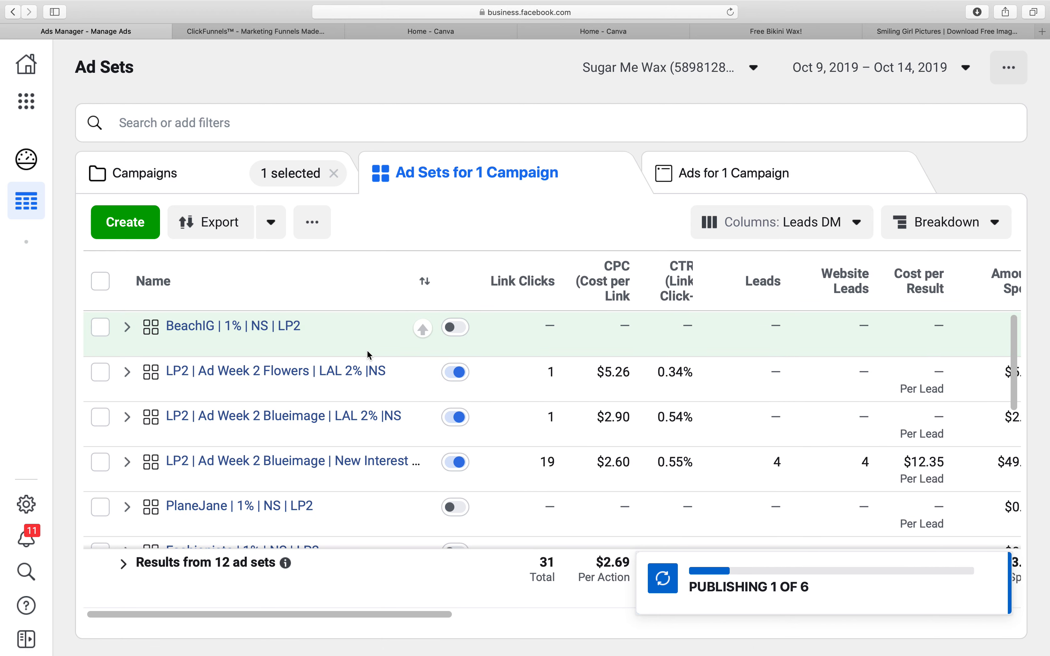
# - Turn on the North Scottsdale BeachIG, PlaneJane and Fashionista 1% | NS | LP2 ad sets
pyautogui.moveTo(226, 340)
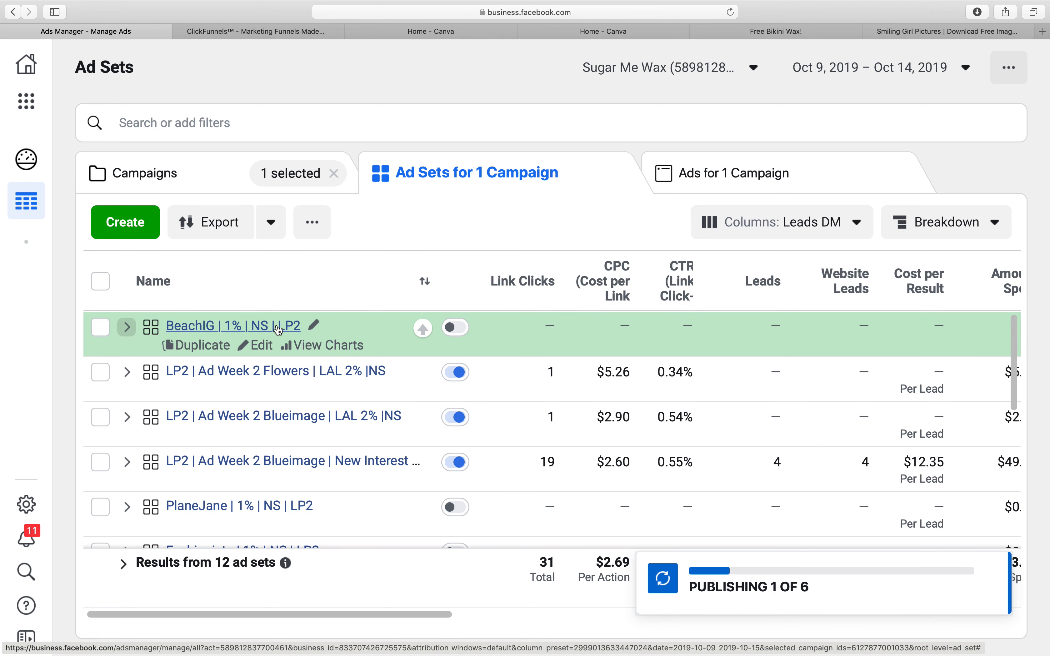
pyautogui.click(454, 329)
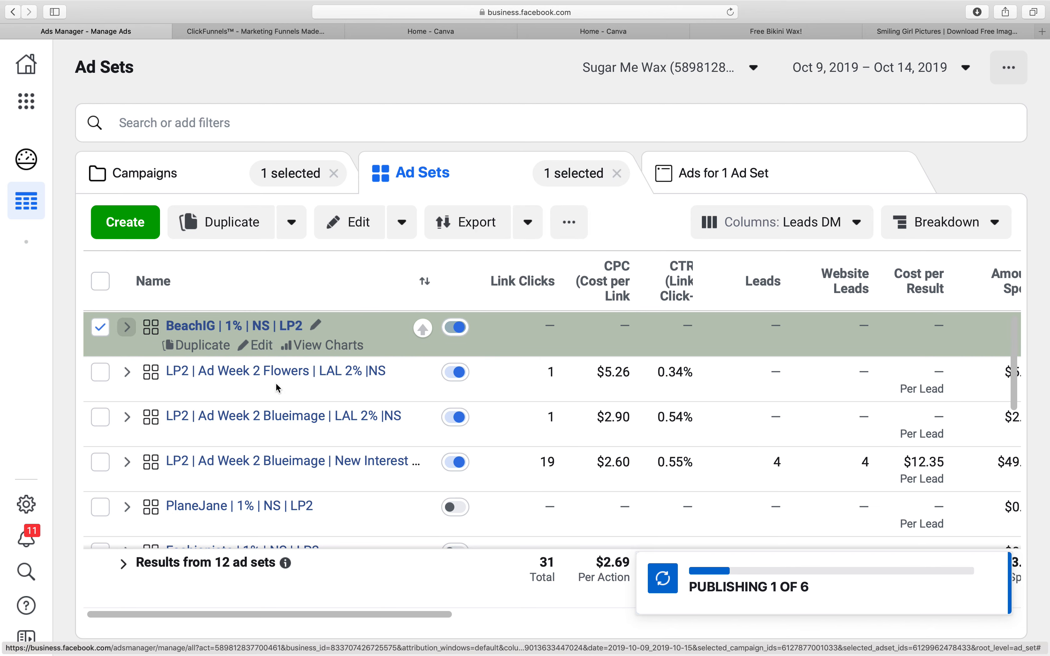
pyautogui.scroll(-3, 278, 387)
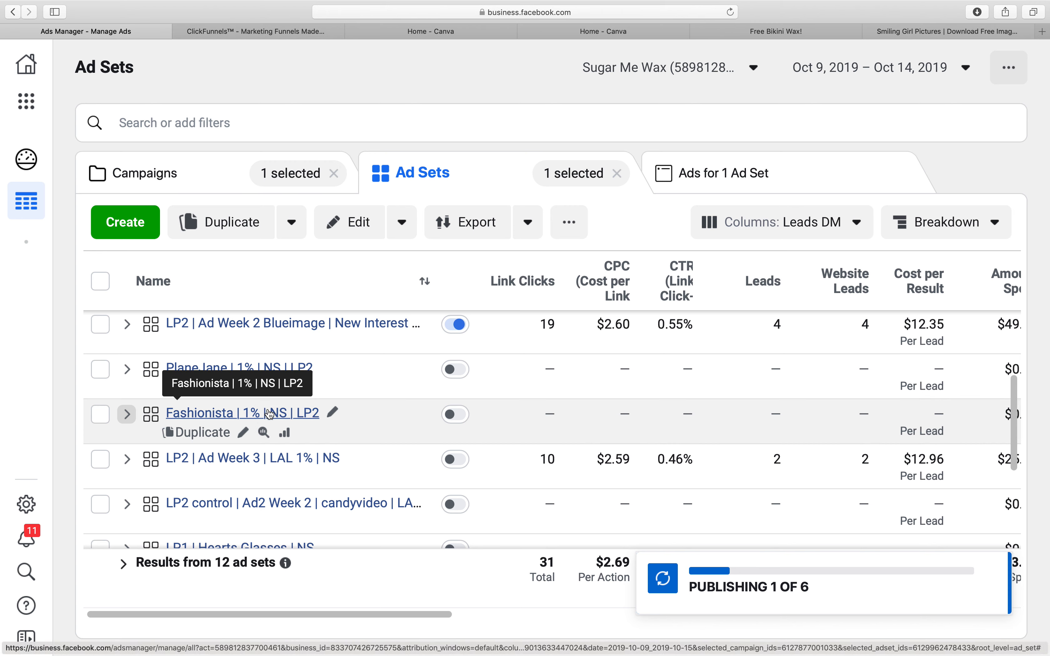
pyautogui.click(453, 370)
pyautogui.click(453, 415)
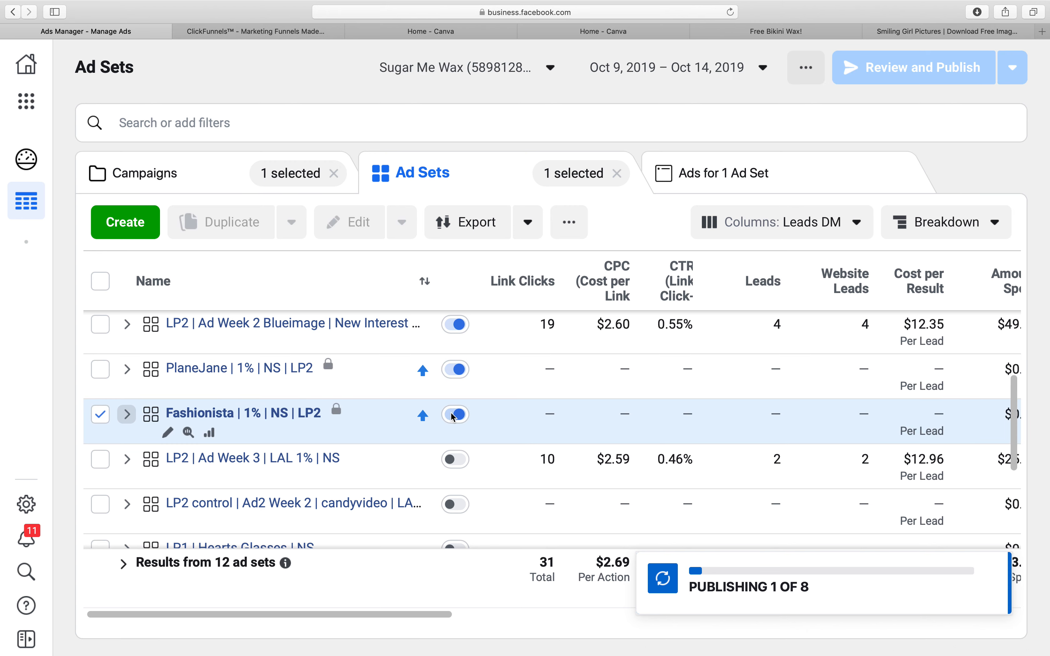
pyautogui.scroll(2, 286, 373)
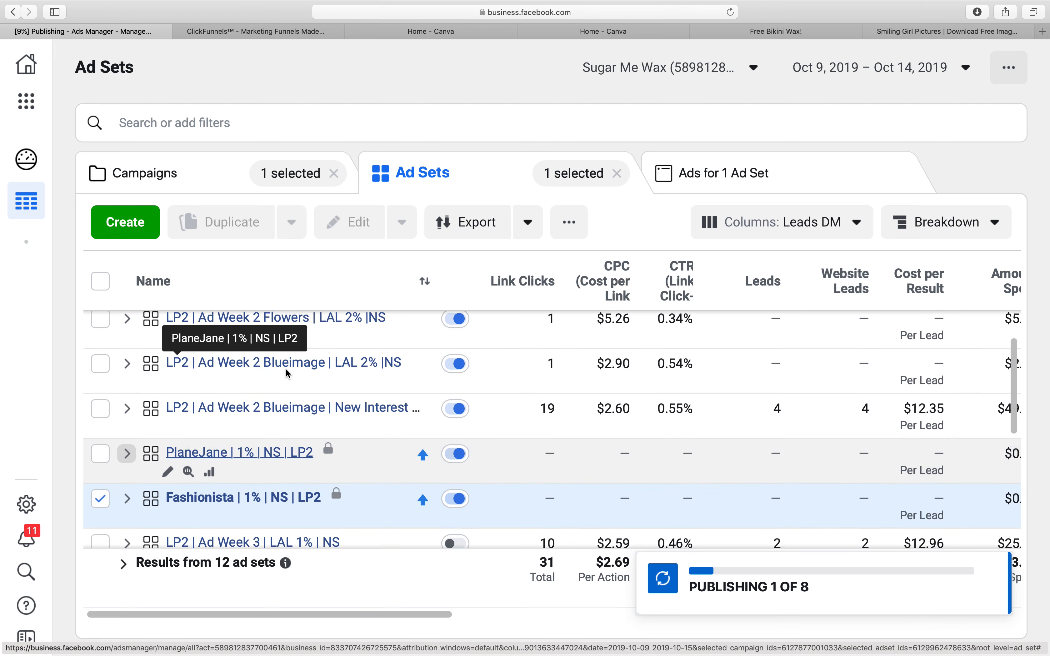
pyautogui.scroll(1, 286, 373)
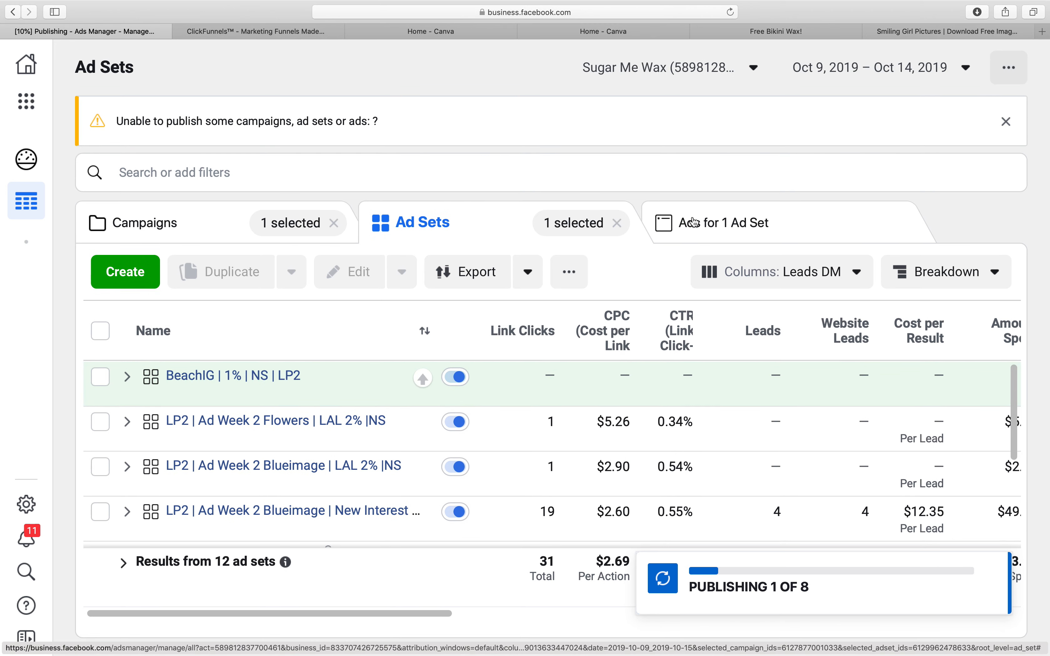
# - Select the North Scottsdale BeachIG, PlaneJane and Fashionista ad sets, open their ads together and select all three ads
pyautogui.moveTo(161, 372)
pyautogui.click(100, 377)
pyautogui.scroll(-3, 100, 399)
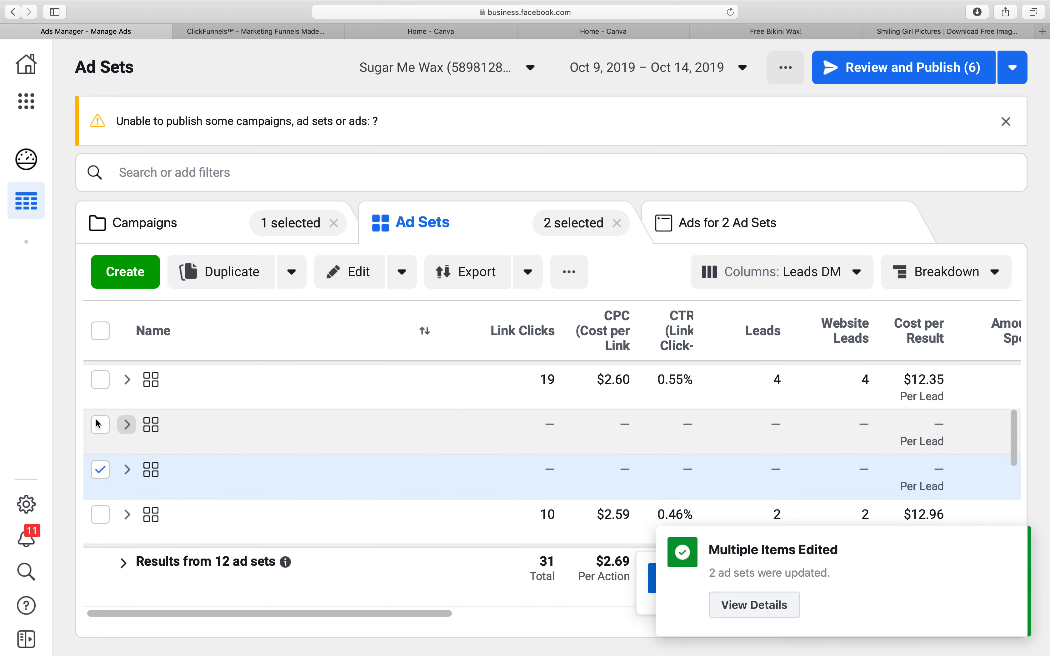
pyautogui.click(98, 424)
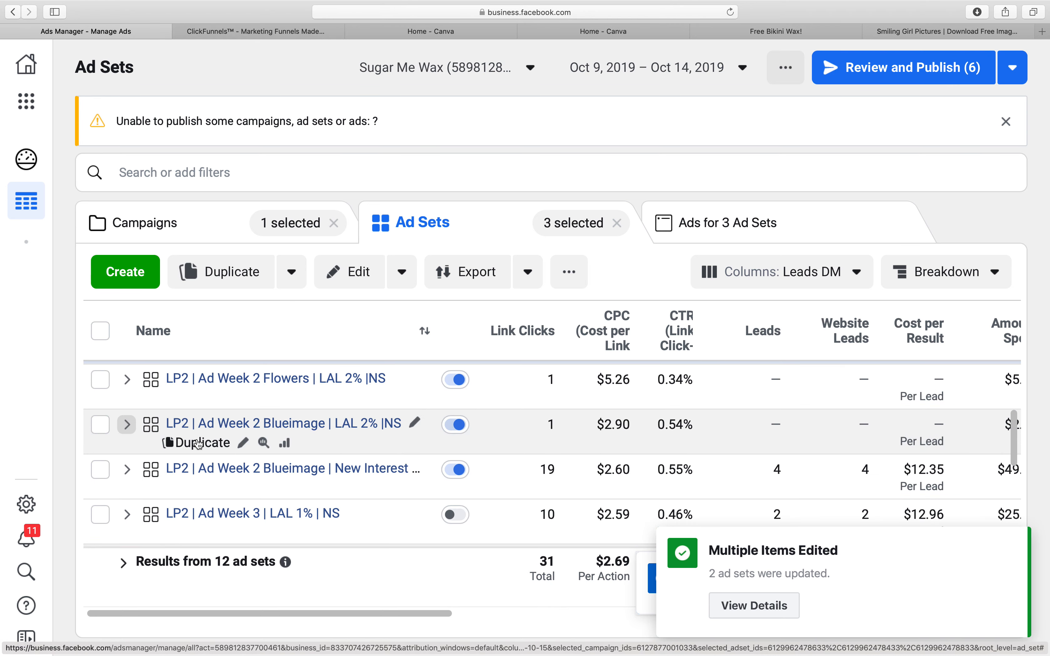
pyautogui.scroll(3, 227, 457)
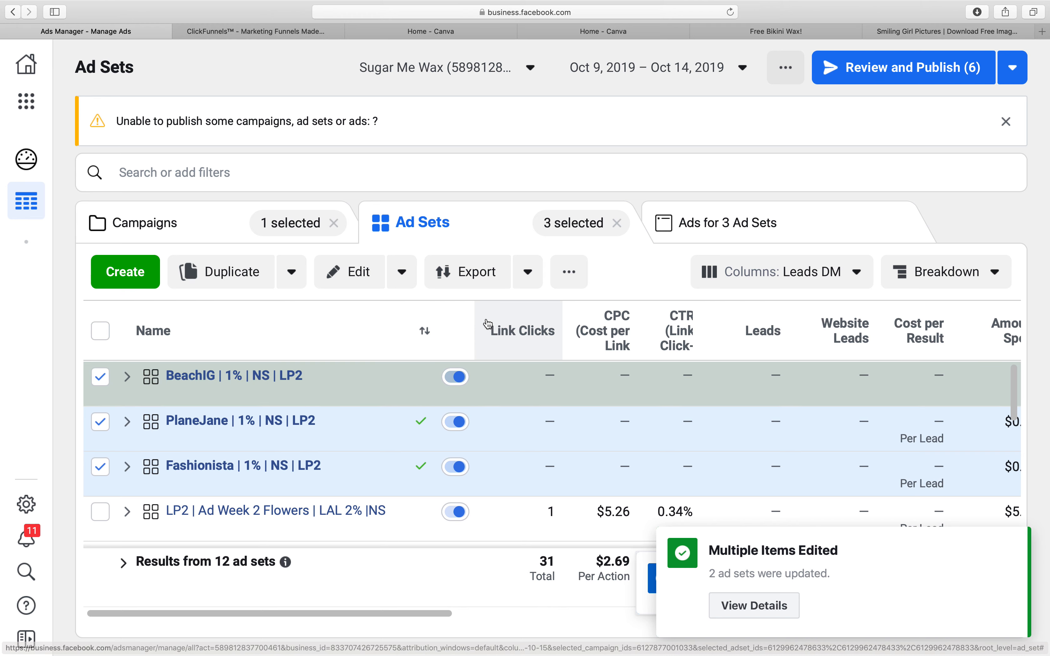
pyautogui.click(733, 221)
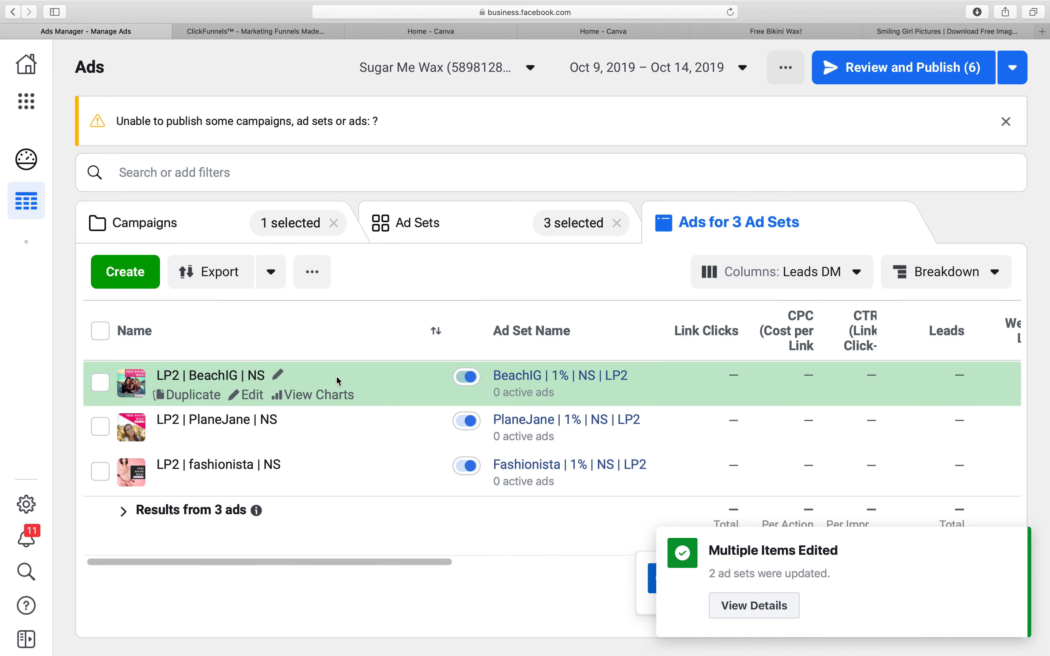
pyautogui.click(100, 331)
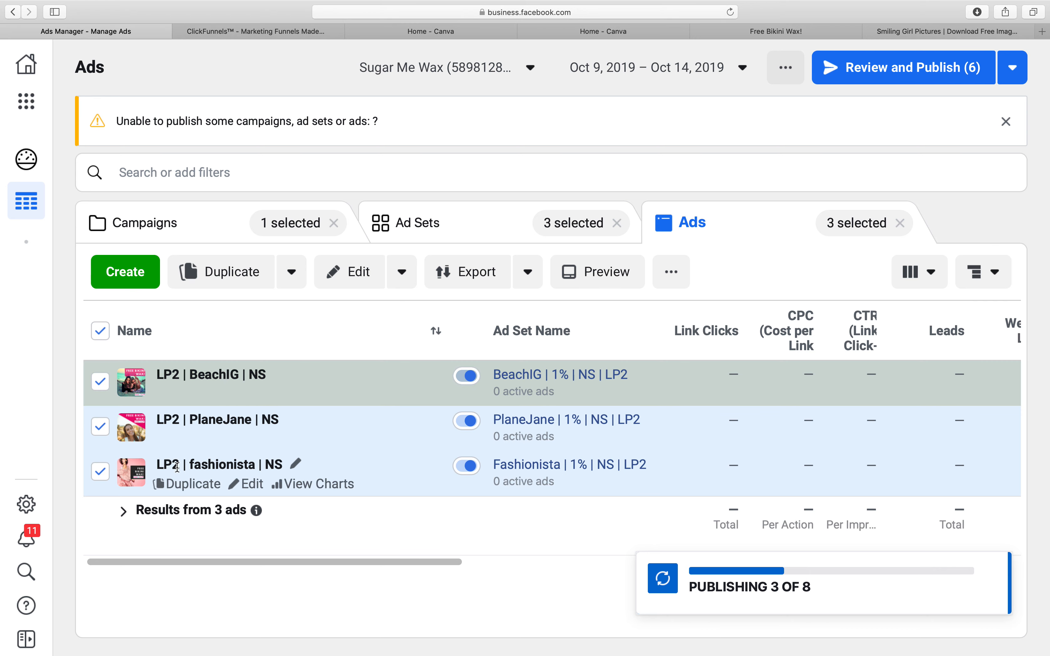
# - Return to the North Scottsdale ad sets and turn off the LP2 | Ad Week 2 Blueimage | New Interest ad set
pyautogui.click(452, 227)
pyautogui.scroll(-6, 453, 468)
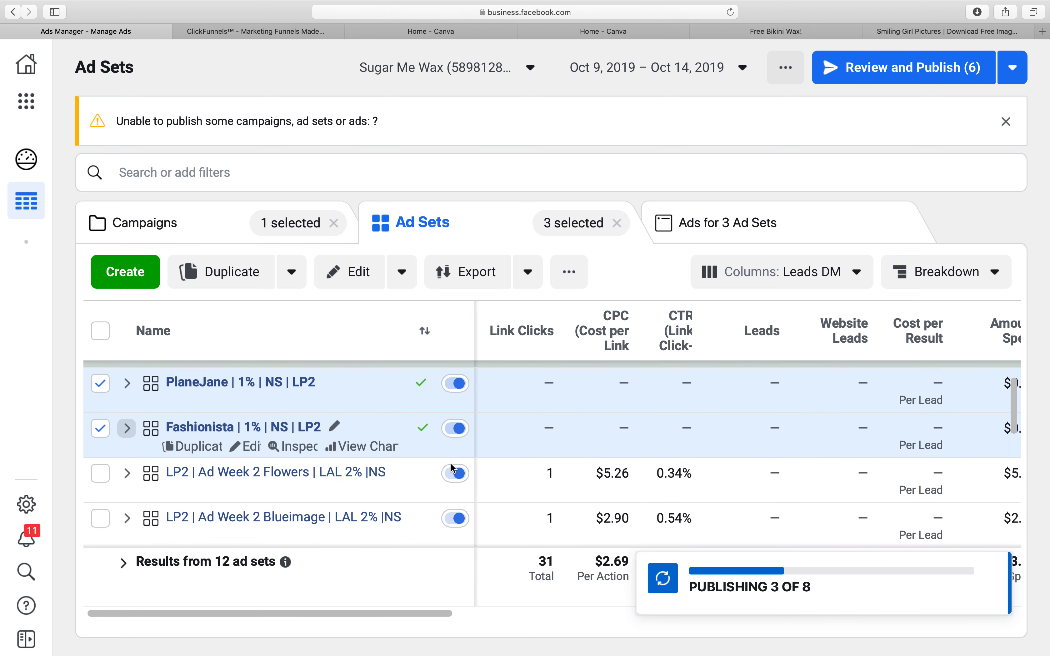
pyautogui.scroll(1, 453, 468)
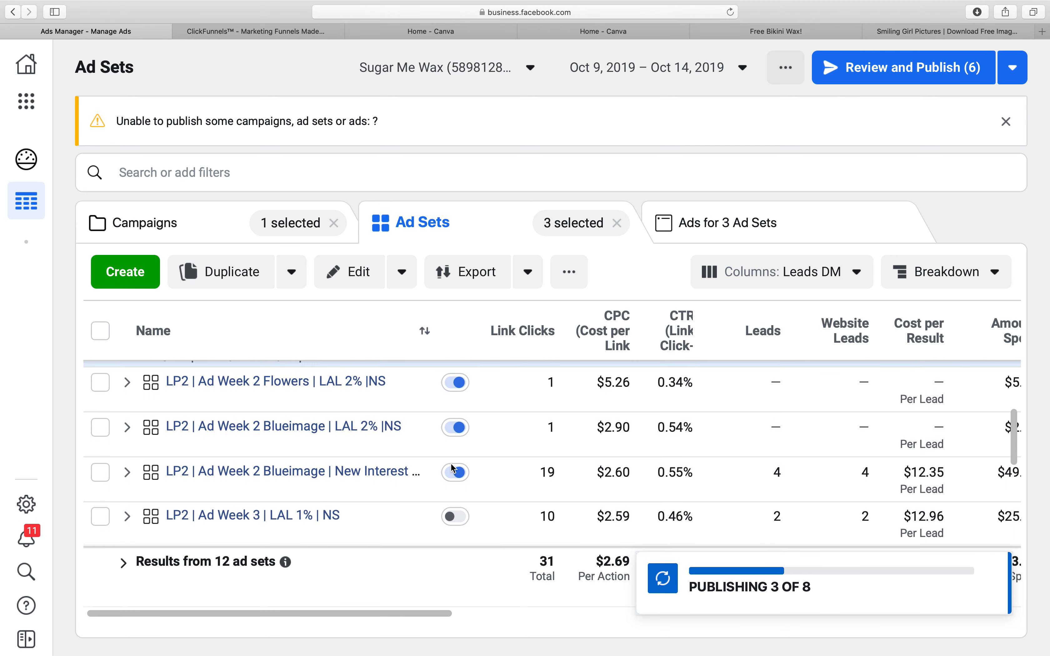
pyautogui.scroll(2, 451, 464)
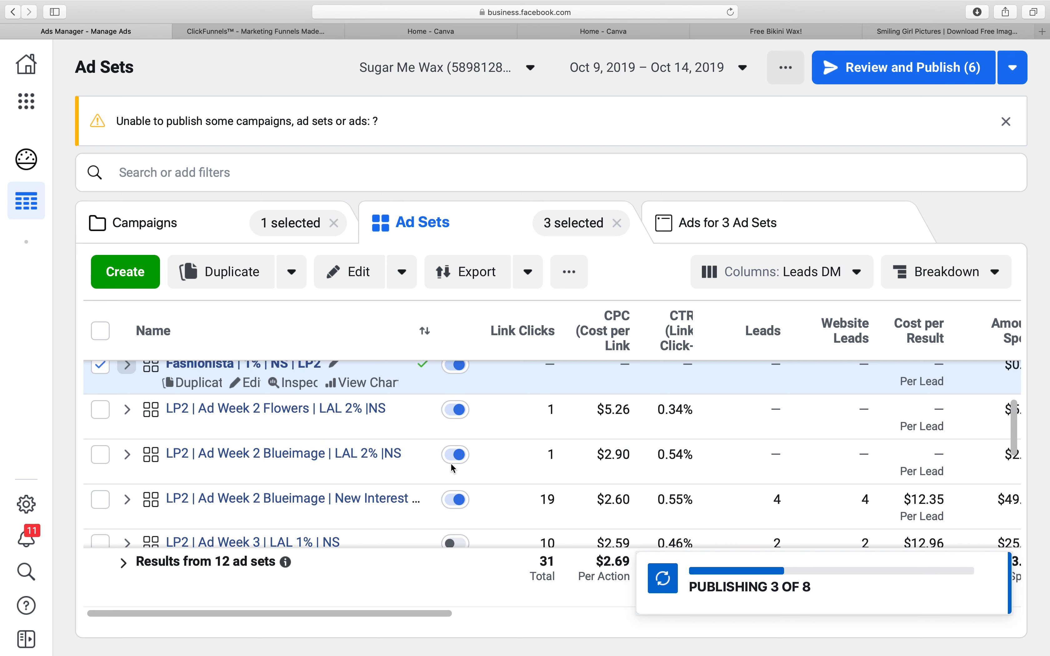
pyautogui.scroll(-2, 450, 462)
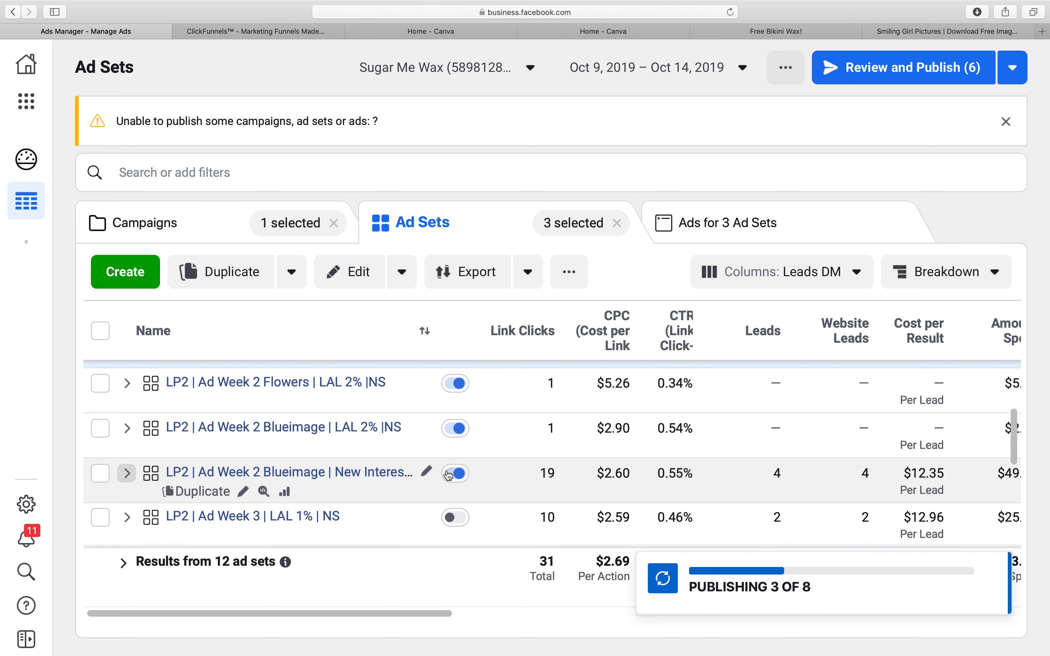
pyautogui.click(458, 477)
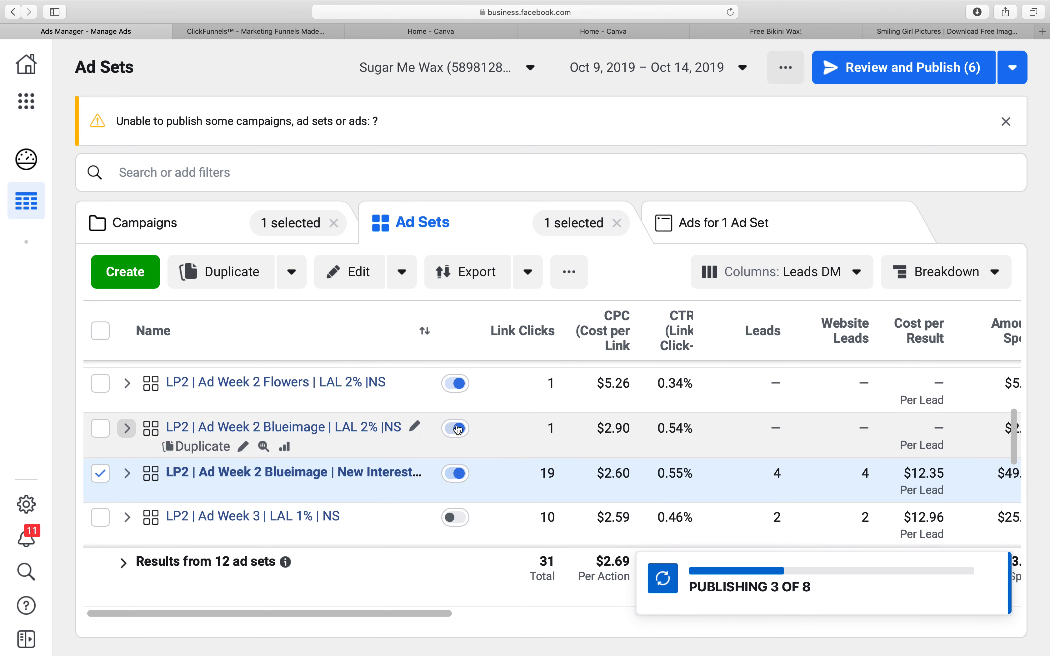
pyautogui.click(455, 473)
pyautogui.scroll(-4, 470, 470)
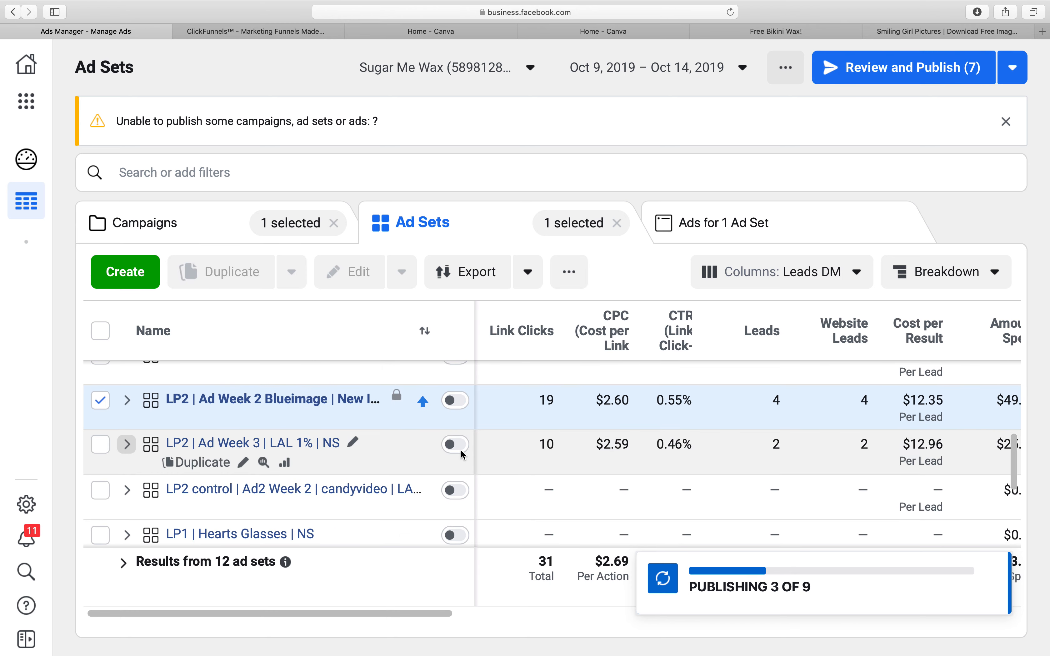
# - Turn on the LP2 | Ad Week 3 | LAL 1% | NS ad set and turn off LP2 | Ad Week 2 Blueimage | LAL 2% |NS
pyautogui.click(462, 450)
pyautogui.scroll(2, 461, 449)
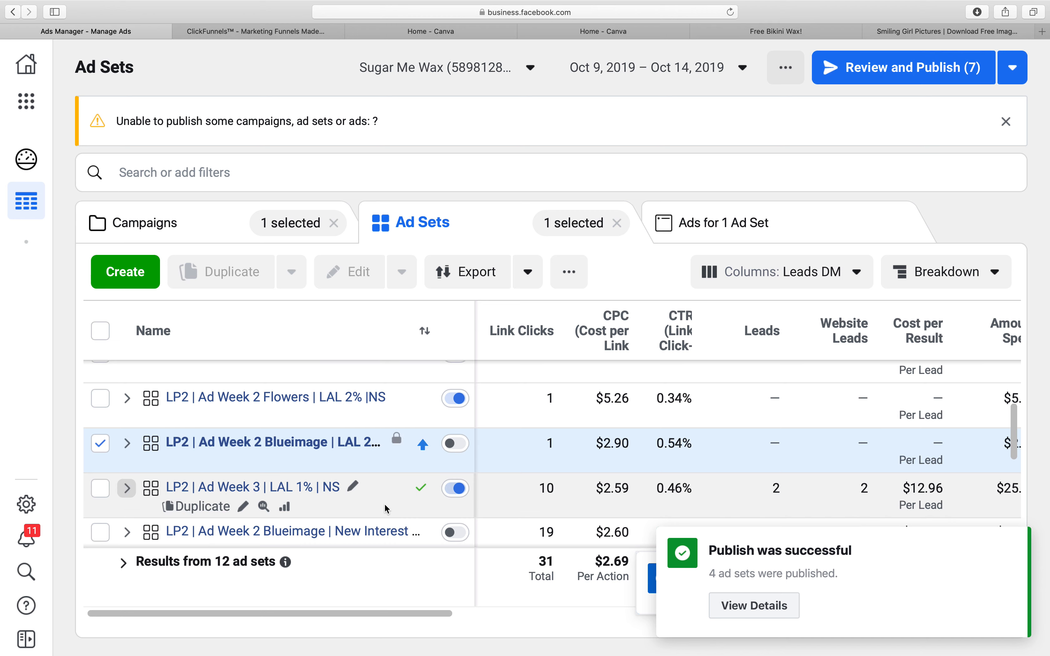
pyautogui.scroll(-2, 385, 504)
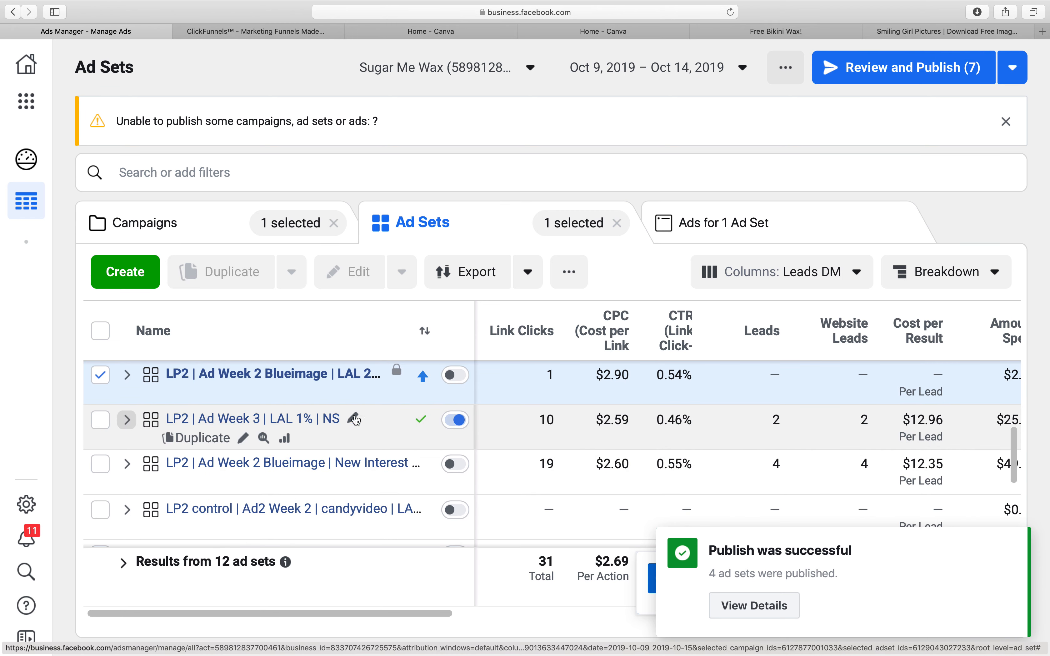
pyautogui.scroll(5, 373, 414)
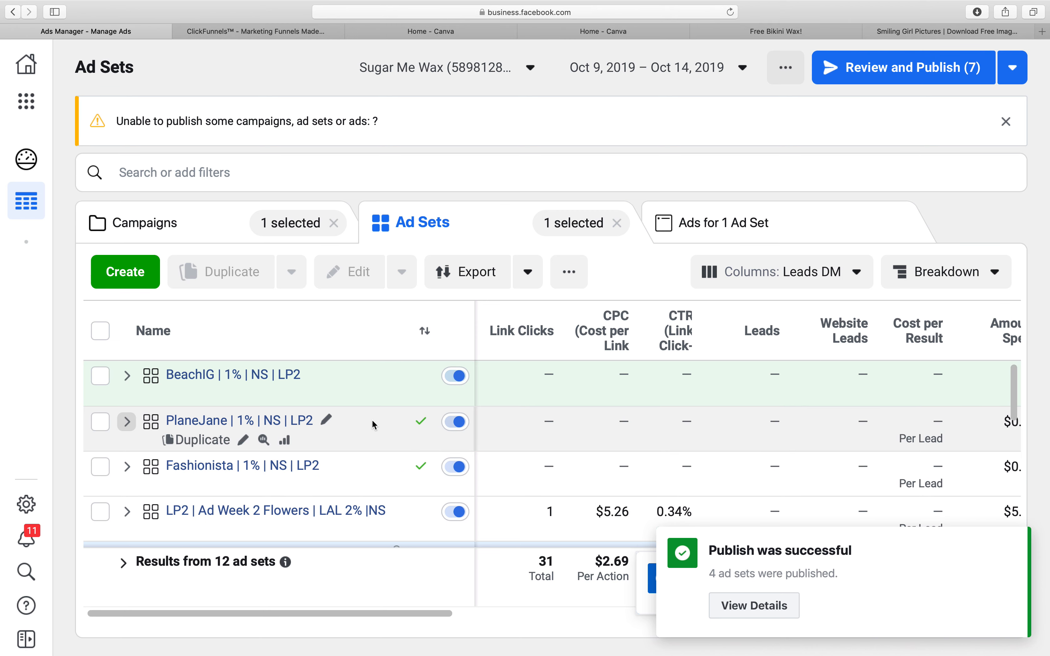
pyautogui.scroll(-2, 373, 425)
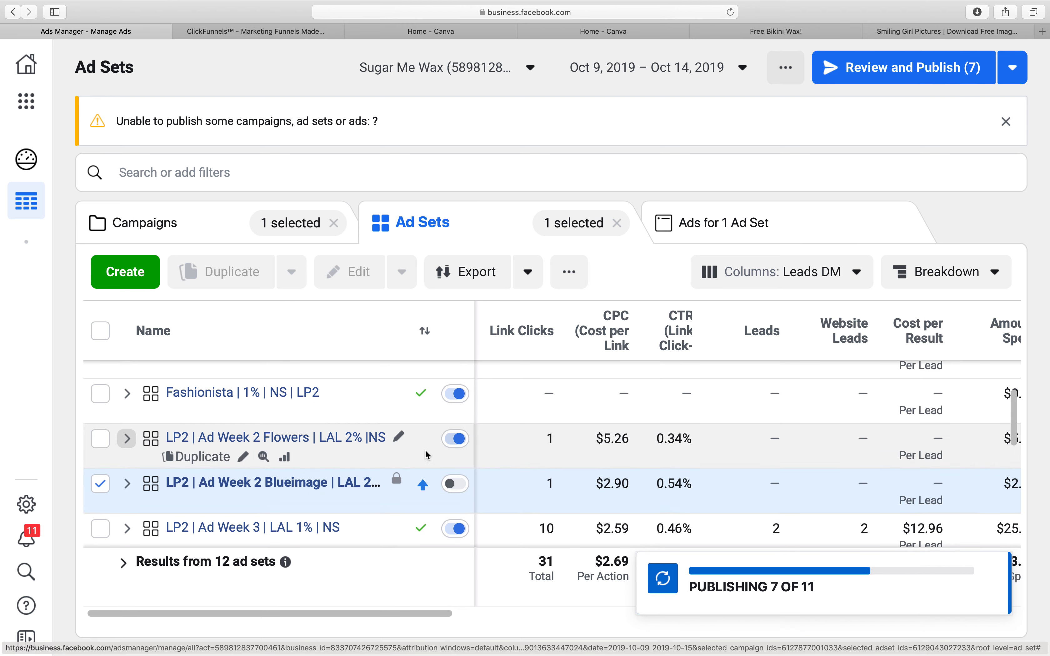
# - Turn off the LP2 | Ad Week 2 Flowers | LAL 2% |NS ad set and review the ad set list's on/off states
pyautogui.click(454, 439)
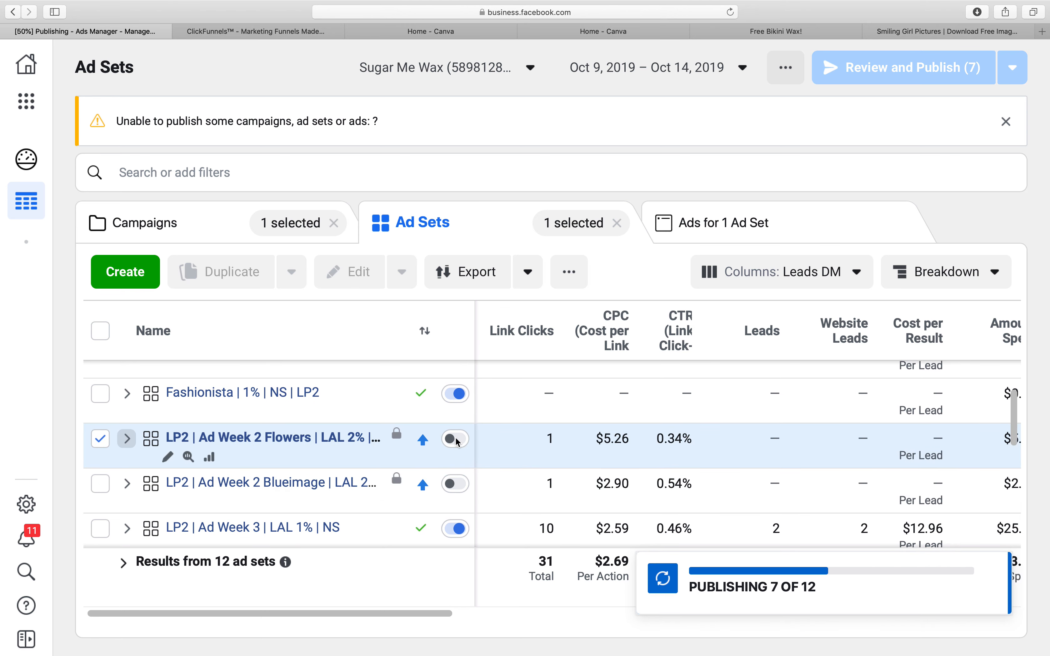
pyautogui.scroll(-2, 457, 443)
pyautogui.scroll(2, 458, 443)
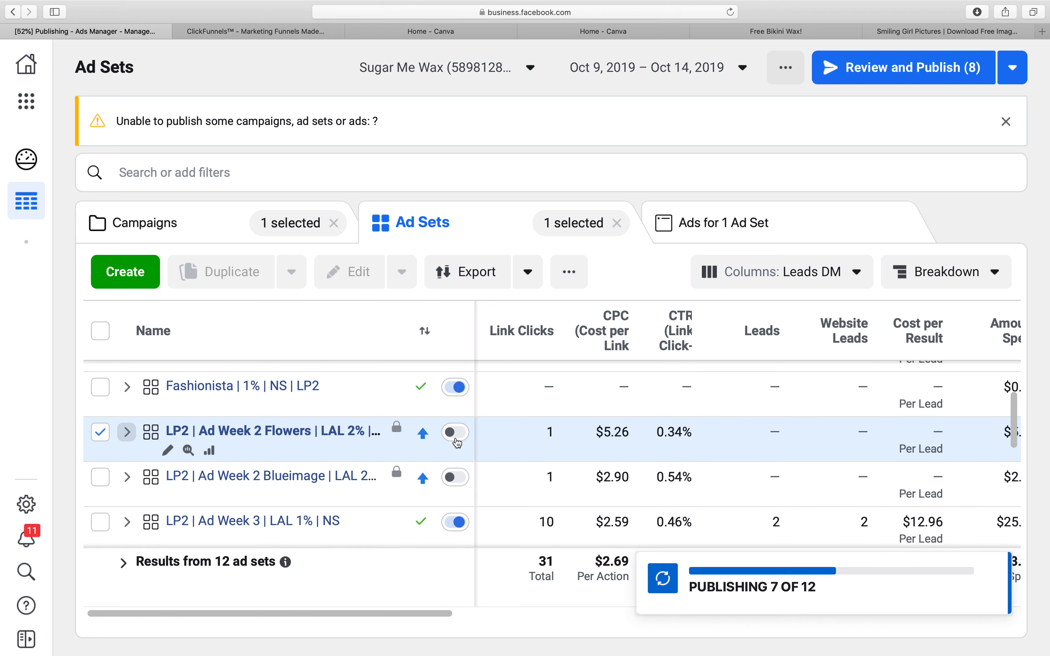
pyautogui.scroll(2, 457, 443)
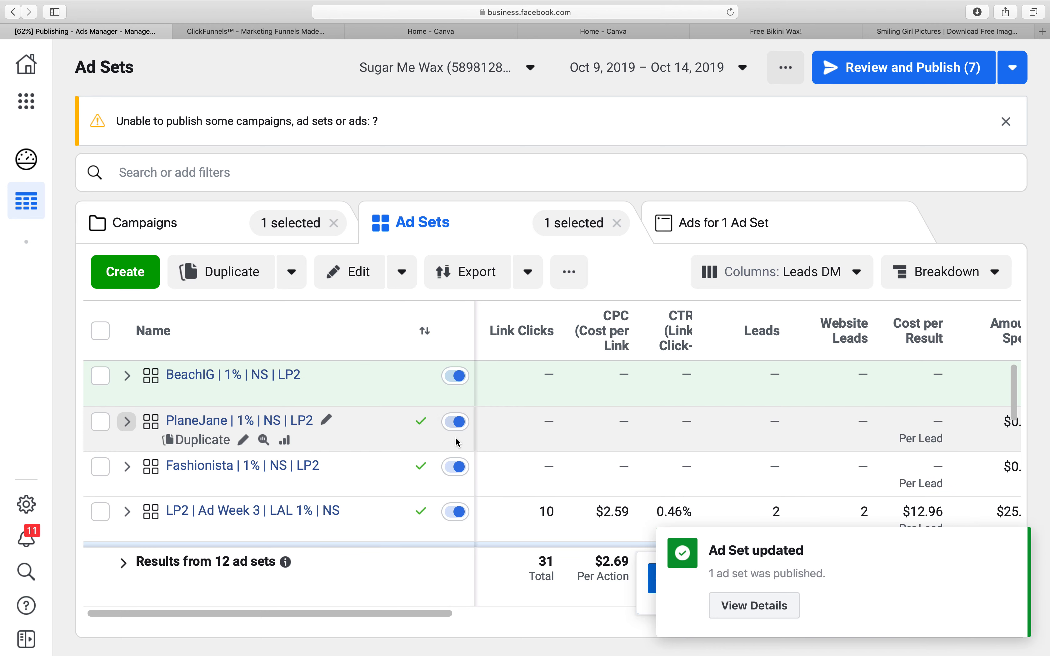
pyautogui.scroll(-3, 401, 491)
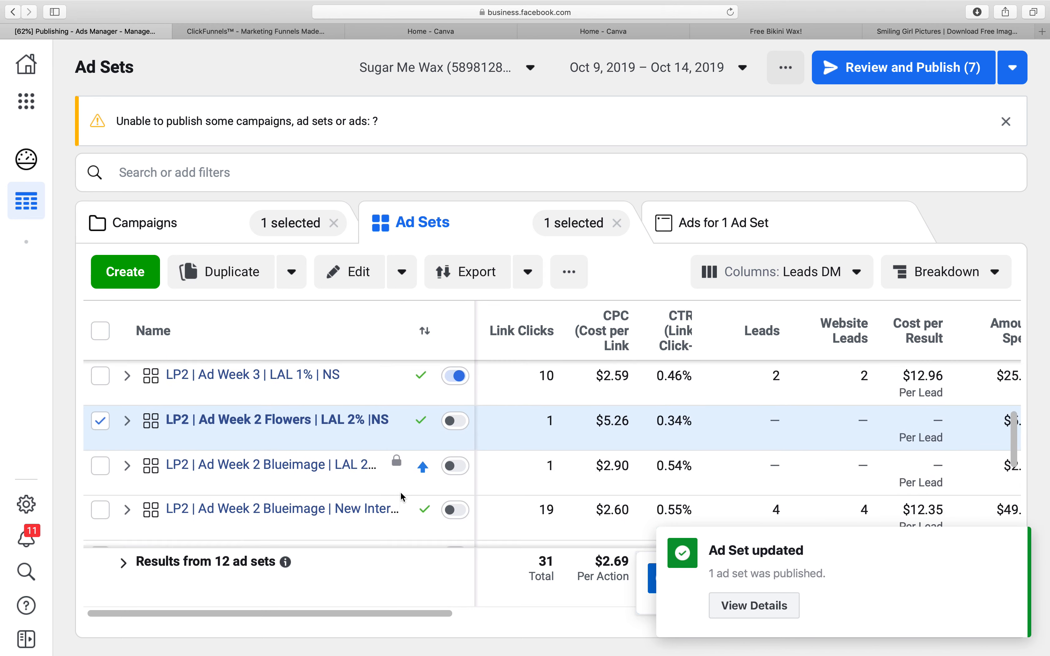